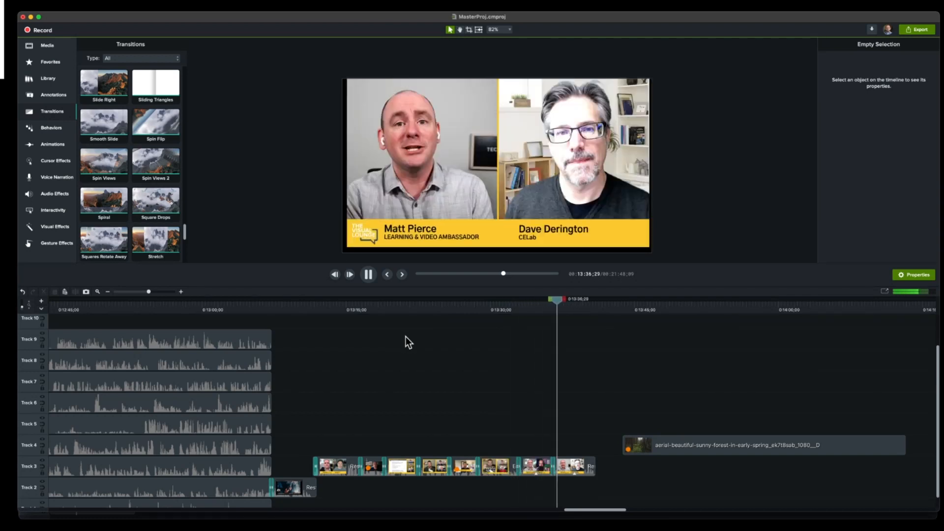
# - Pause playback and browse the collection of available transitions from its beginning
pyautogui.click(373, 276)
pyautogui.moveTo(370, 314); pyautogui.dragTo(565, 316)
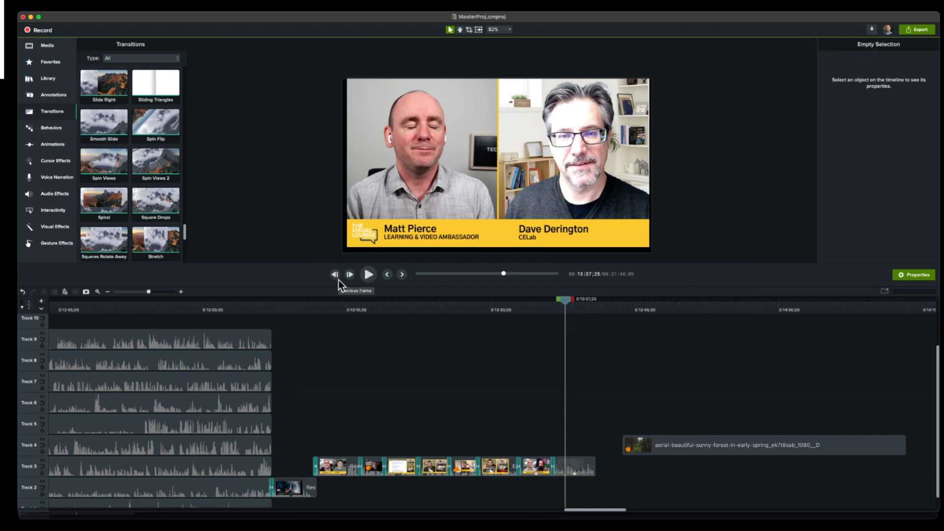
pyautogui.scroll(5, 103, 147)
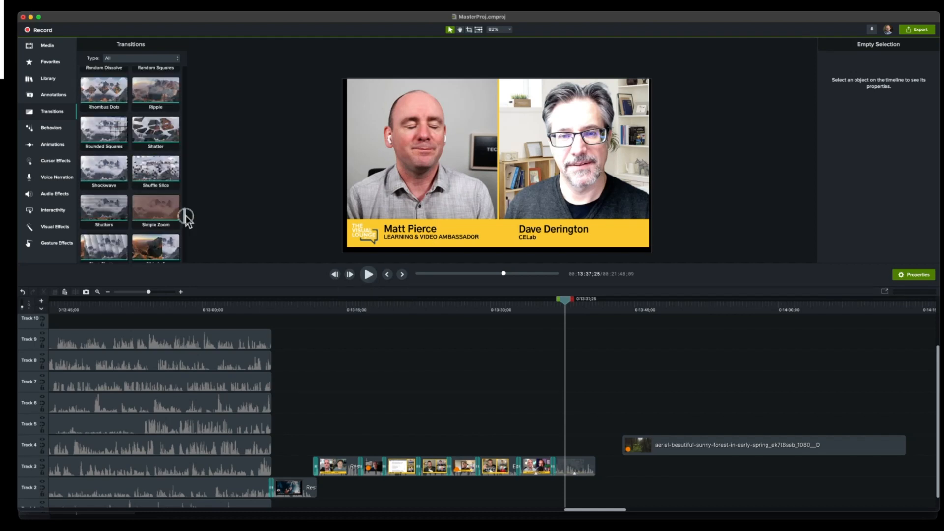
pyautogui.moveTo(186, 217); pyautogui.dragTo(183, 52)
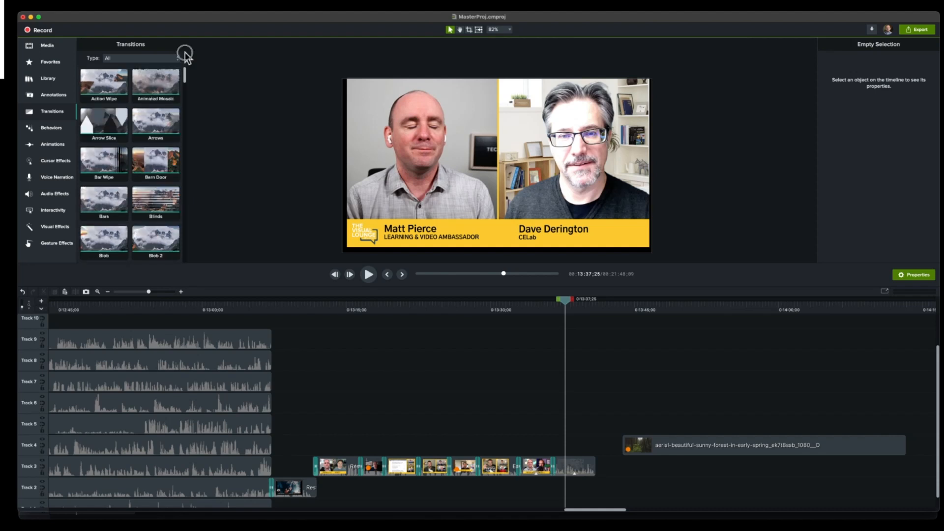
pyautogui.scroll(-1, 127, 130)
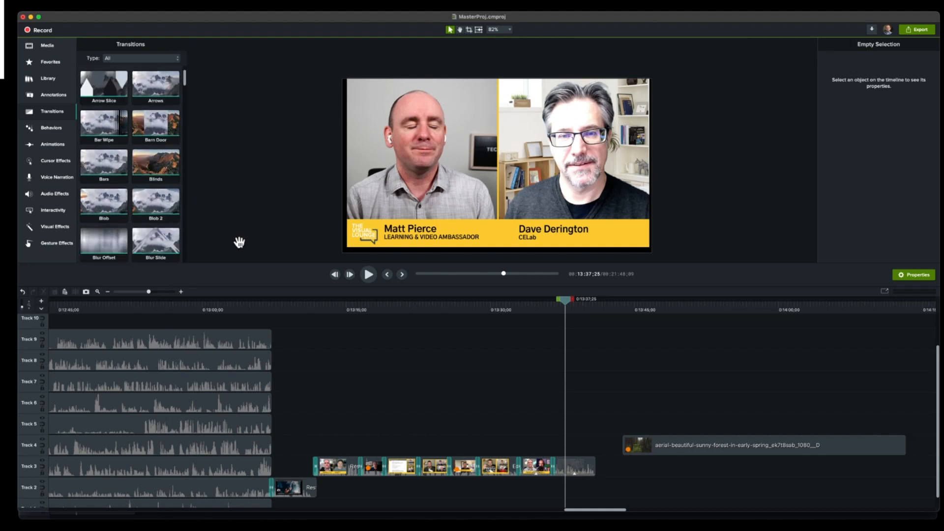
pyautogui.scroll(-2, 106, 209)
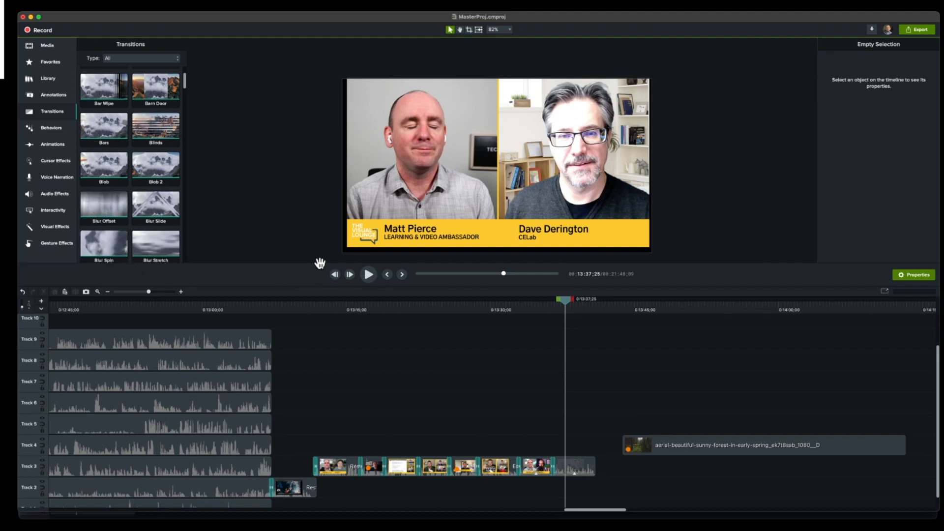
pyautogui.scroll(-2, 131, 221)
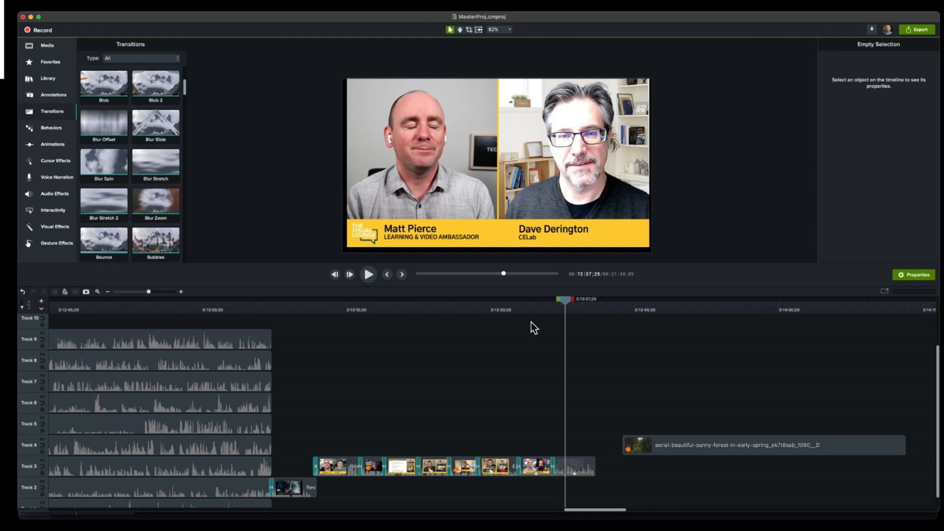
# - Position the playhead at about 0:13:48 over the forest clip and add a plain white text callout to the canvas
pyautogui.click(654, 310)
pyautogui.moveTo(654, 310); pyautogui.dragTo(671, 310)
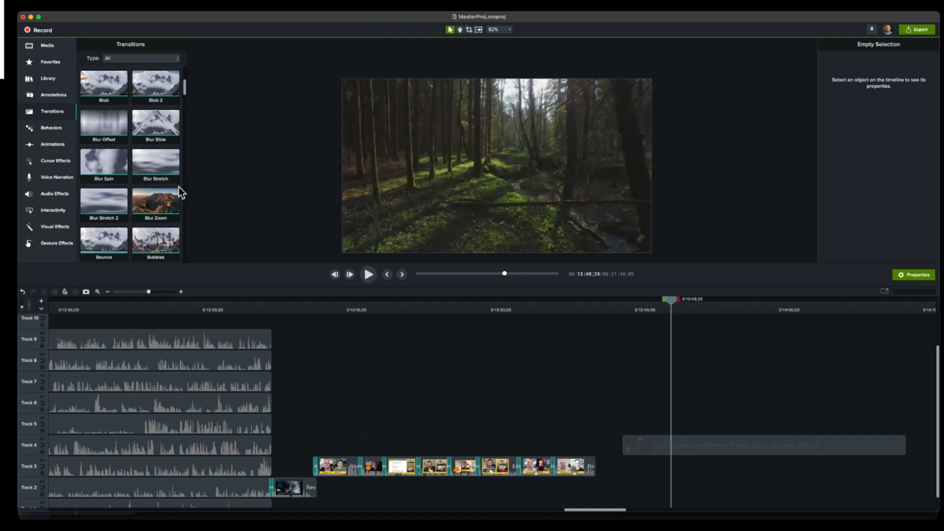
pyautogui.click(51, 97)
pyautogui.moveTo(146, 105); pyautogui.dragTo(460, 162)
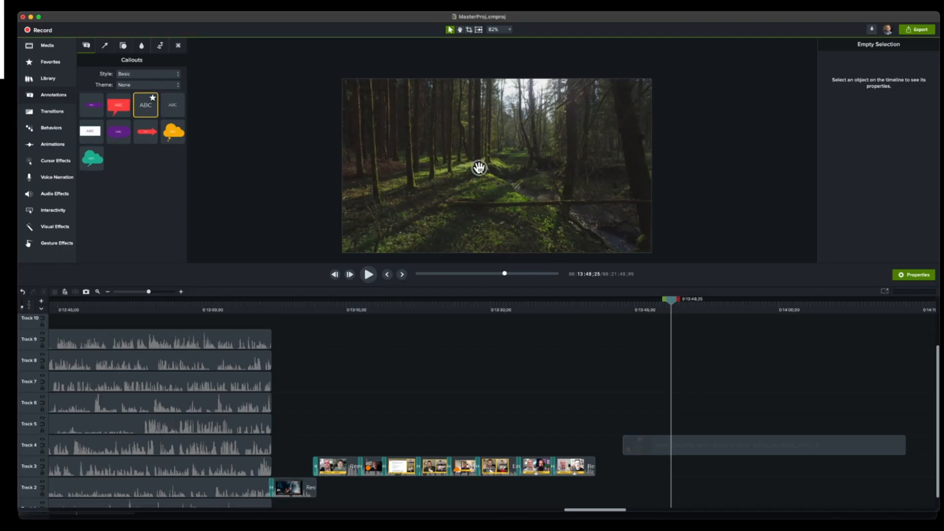
pyautogui.click(203, 91)
pyautogui.moveTo(203, 91); pyautogui.dragTo(448, 152)
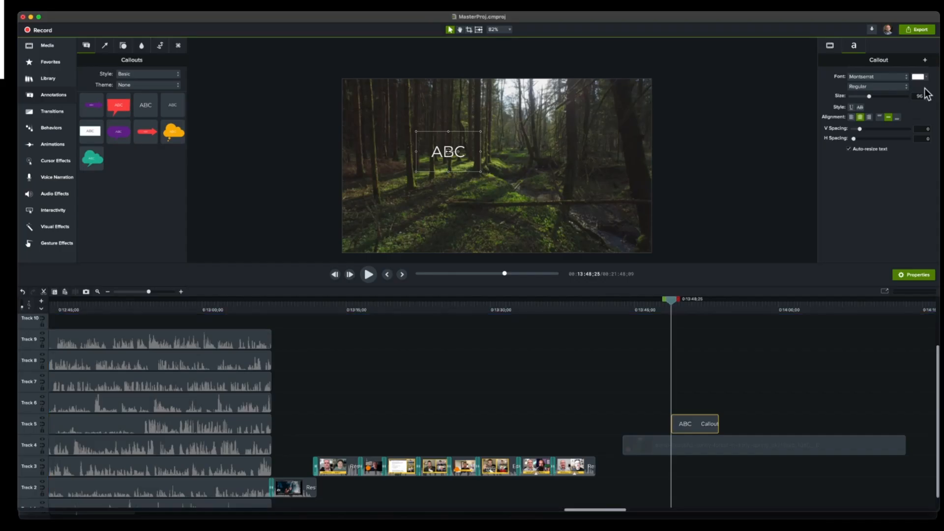
# - Set the ABC callout's text size to 180 and its font to Arial Black
pyautogui.moveTo(871, 111); pyautogui.dragTo(892, 113)
pyautogui.click(904, 91)
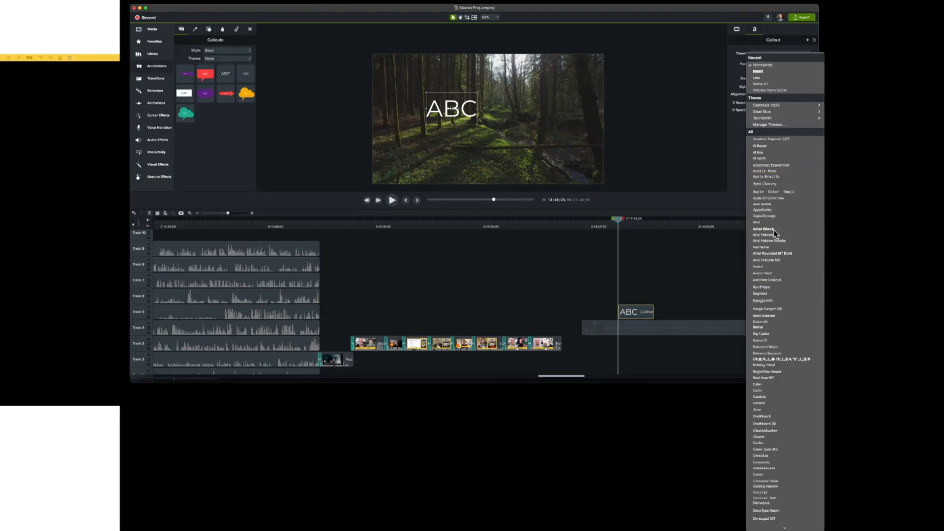
pyautogui.click(773, 229)
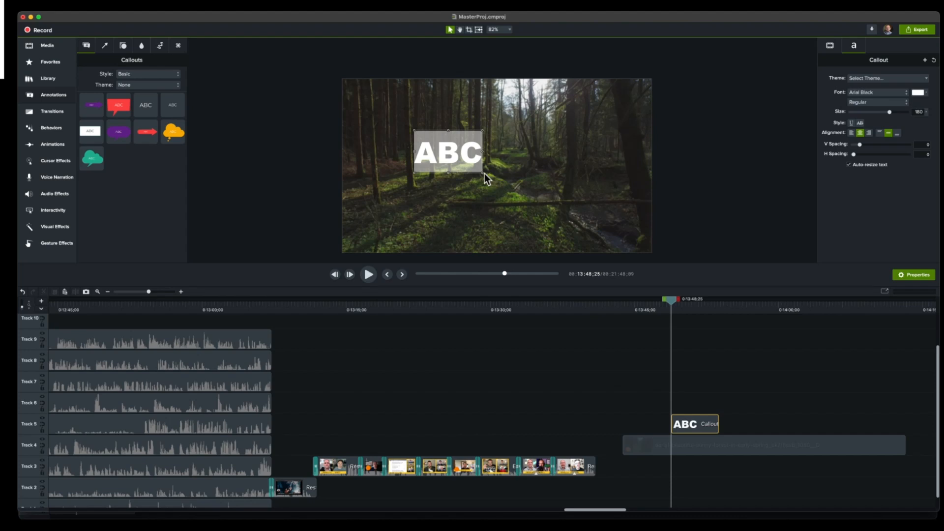
# - Enlarge the ABC callout's box and text to size 496, centred over the forest footage
pyautogui.moveTo(483, 173); pyautogui.dragTo(599, 223)
pyautogui.click(931, 113)
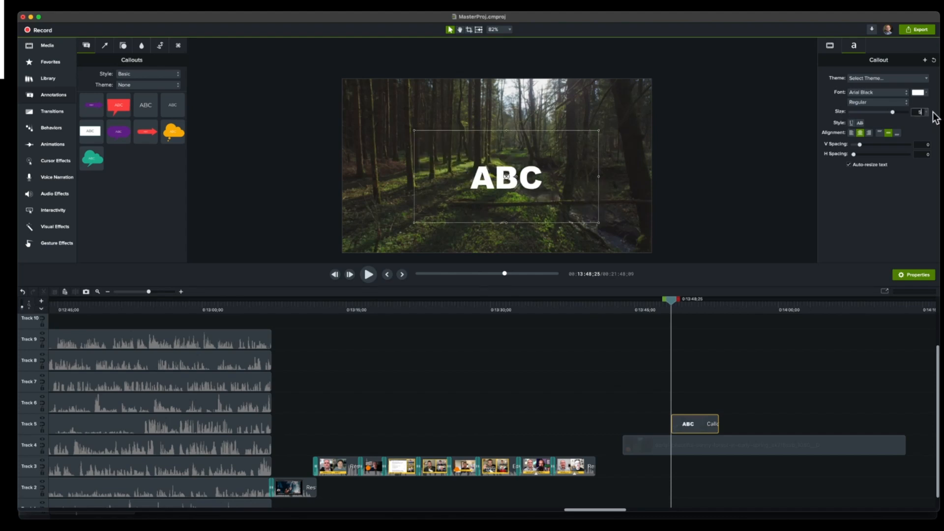
pyautogui.press('Return')
pyautogui.moveTo(498, 199); pyautogui.dragTo(488, 184)
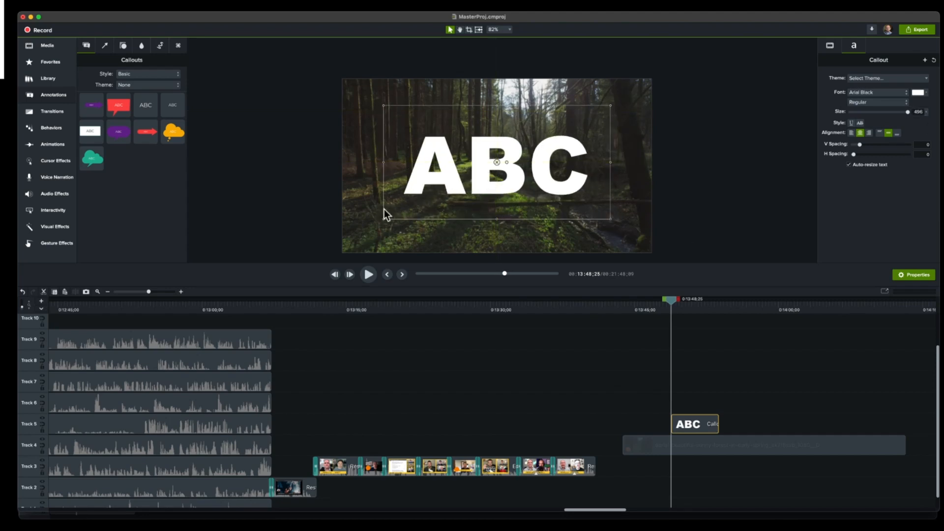
# - Apply the Blur Offset transition to the start of the ABC callout and preview it
pyautogui.click(50, 115)
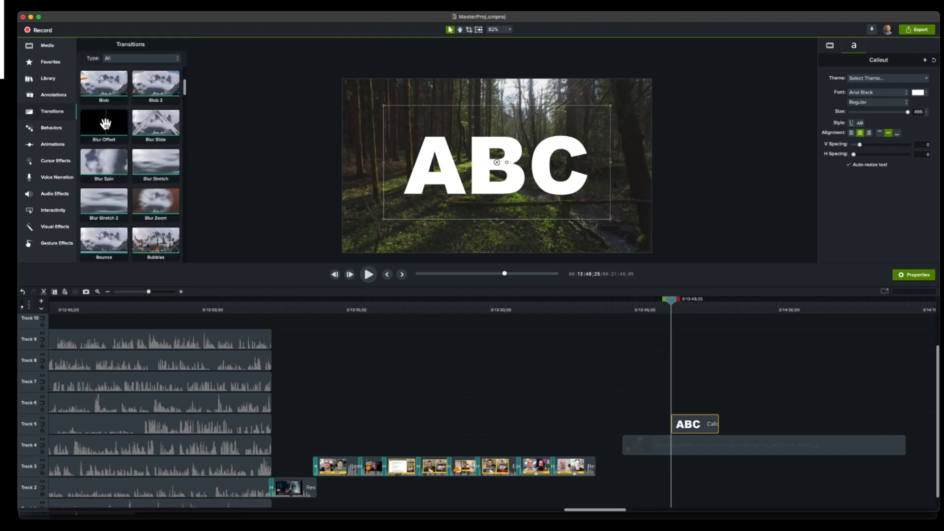
pyautogui.click(105, 123)
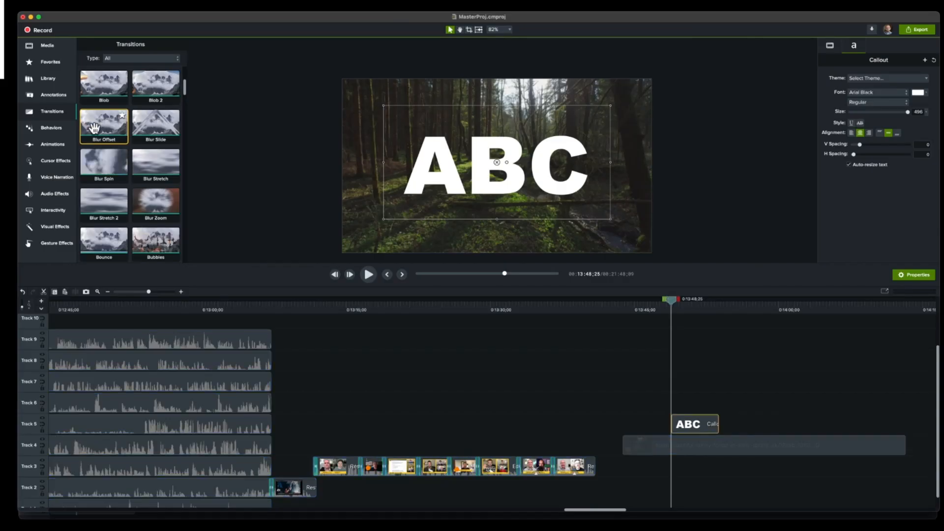
pyautogui.moveTo(721, 422); pyautogui.dragTo(681, 428)
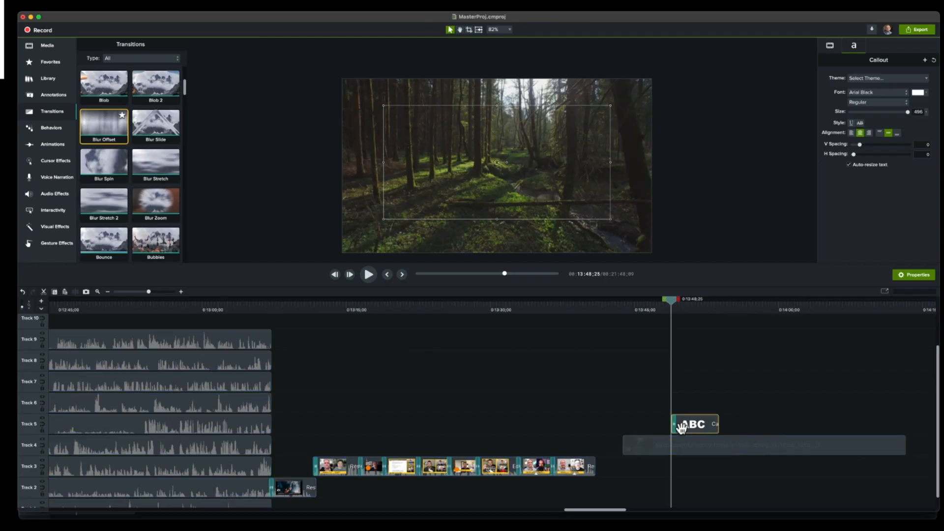
pyautogui.click(368, 274)
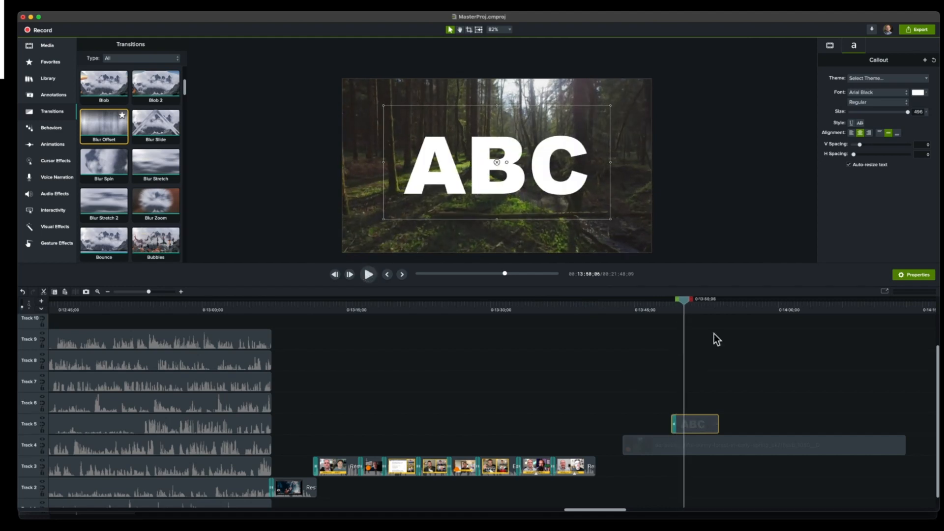
pyautogui.moveTo(682, 300); pyautogui.dragTo(667, 308)
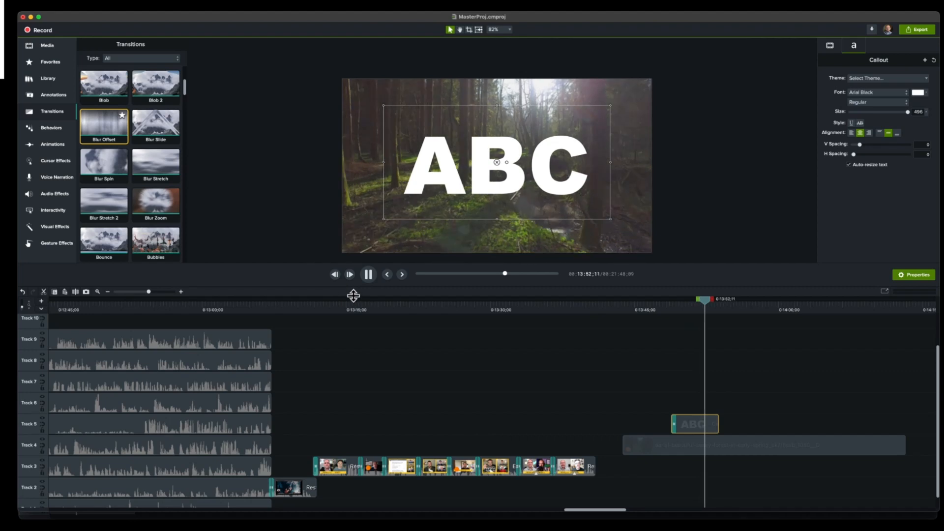
pyautogui.click(368, 273)
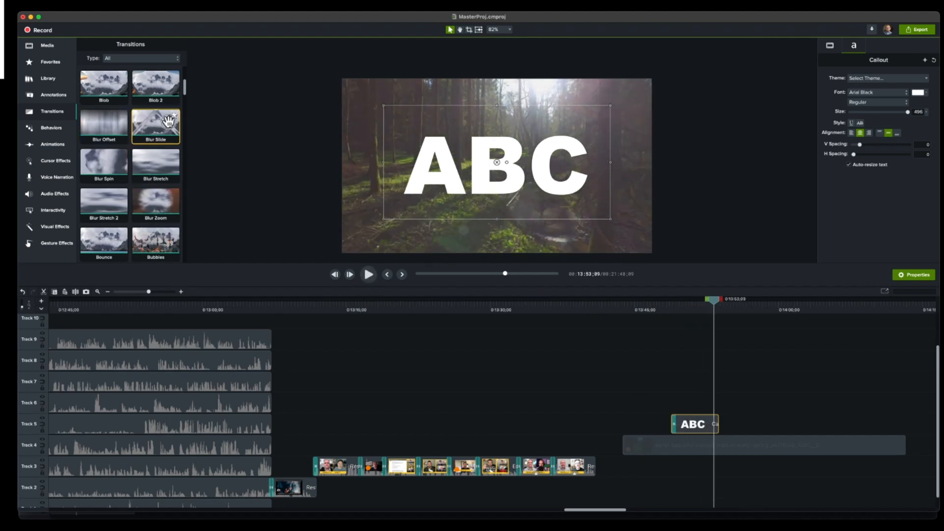
# - Replace the transition at the start of the ABC callout with Blur Slide and preview it
pyautogui.moveTo(168, 122); pyautogui.dragTo(674, 427)
pyautogui.click(667, 308)
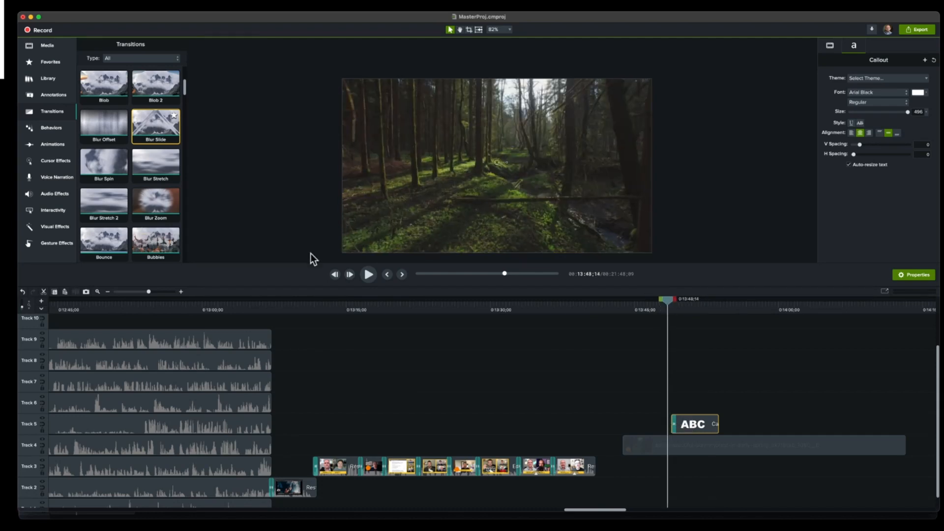
pyautogui.click(371, 277)
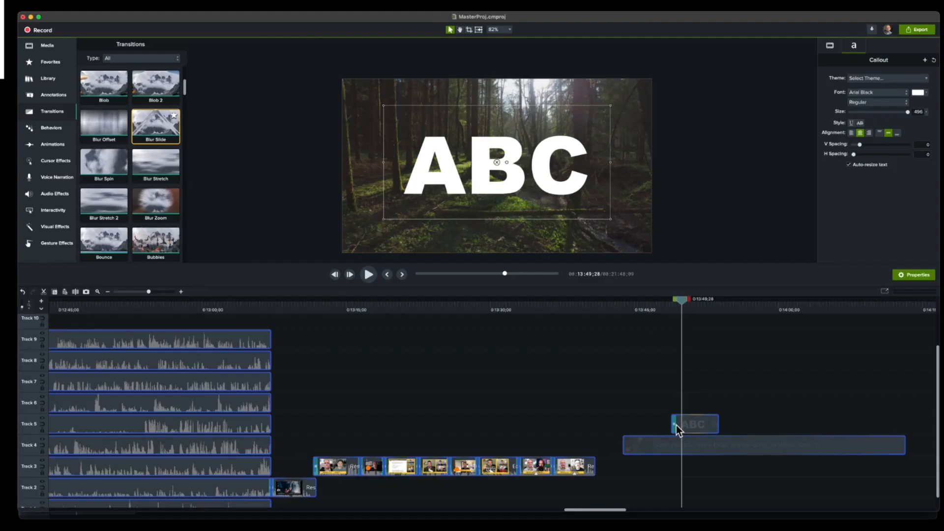
pyautogui.click(650, 300)
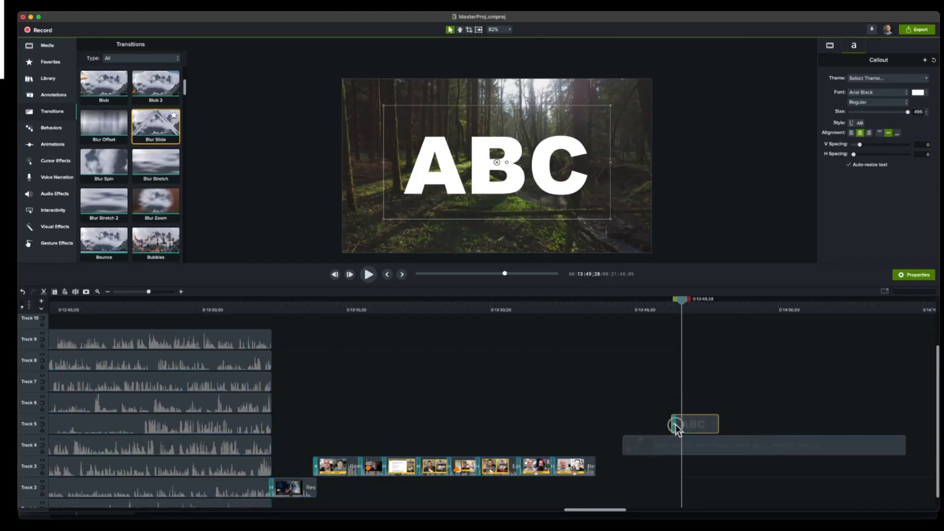
pyautogui.moveTo(158, 123); pyautogui.dragTo(211, 158)
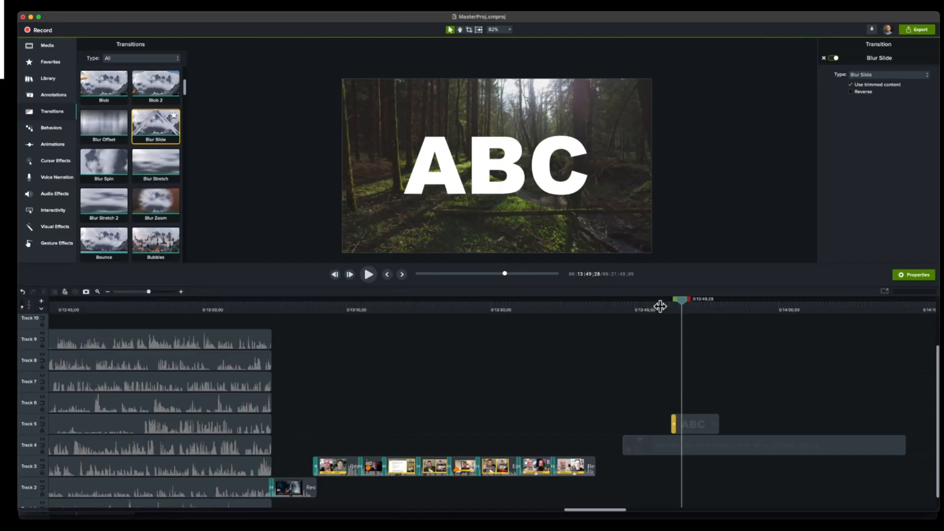
pyautogui.click(662, 304)
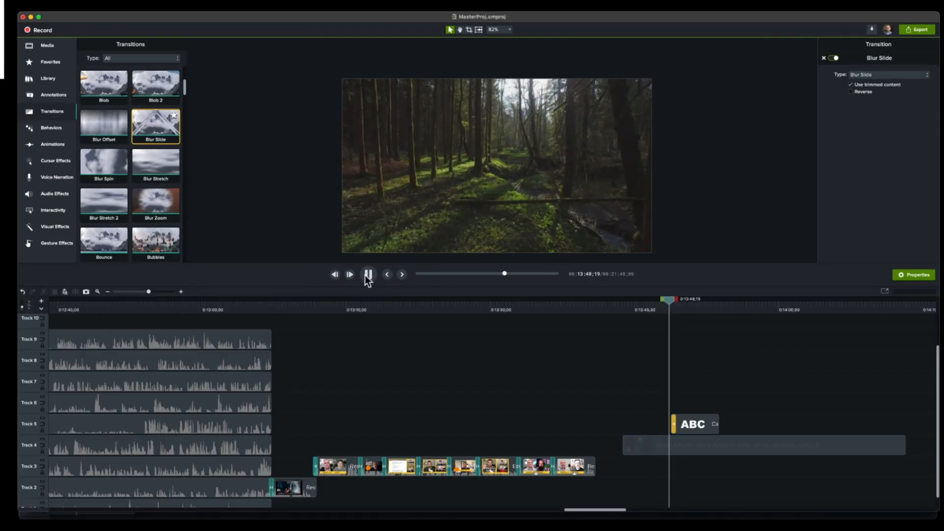
pyautogui.click(366, 274)
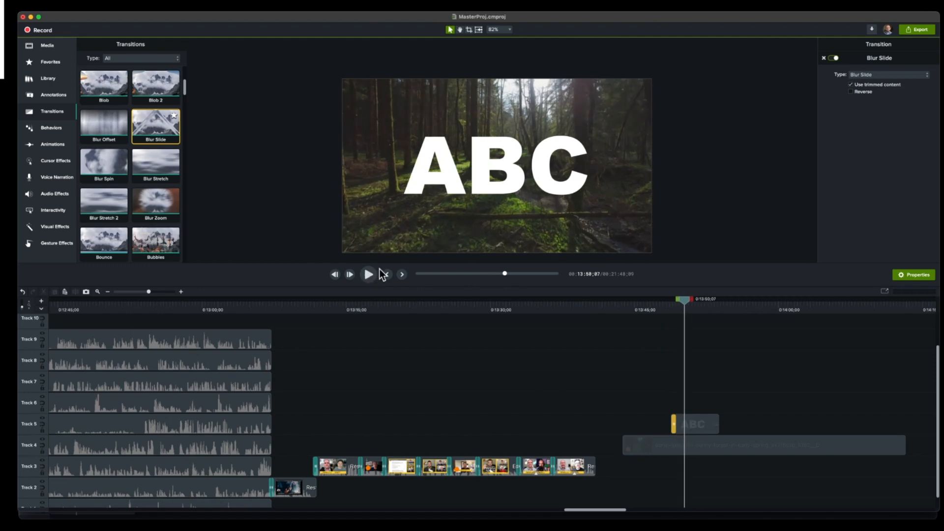
# - Replace the ABC callout's opening transition with Glitch, then play and scrub through it
pyautogui.scroll(-10, 160, 171)
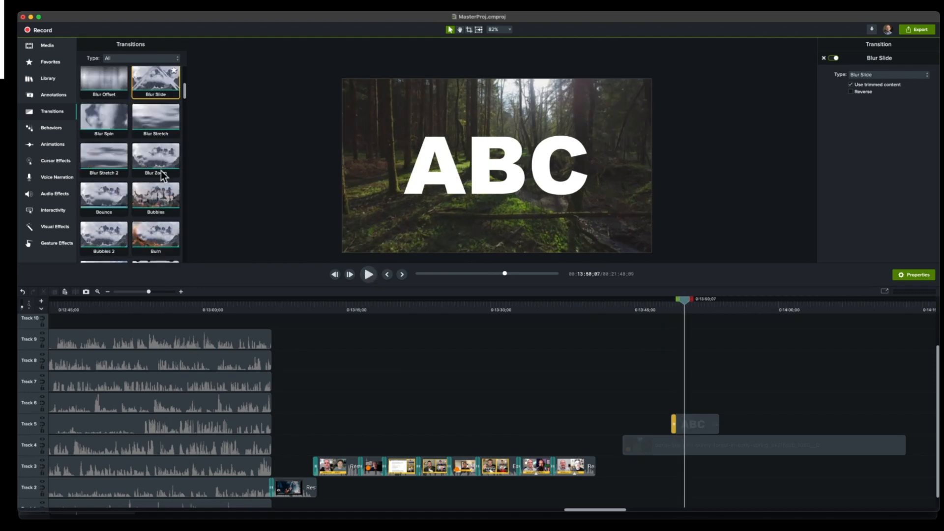
pyautogui.scroll(-2, 157, 171)
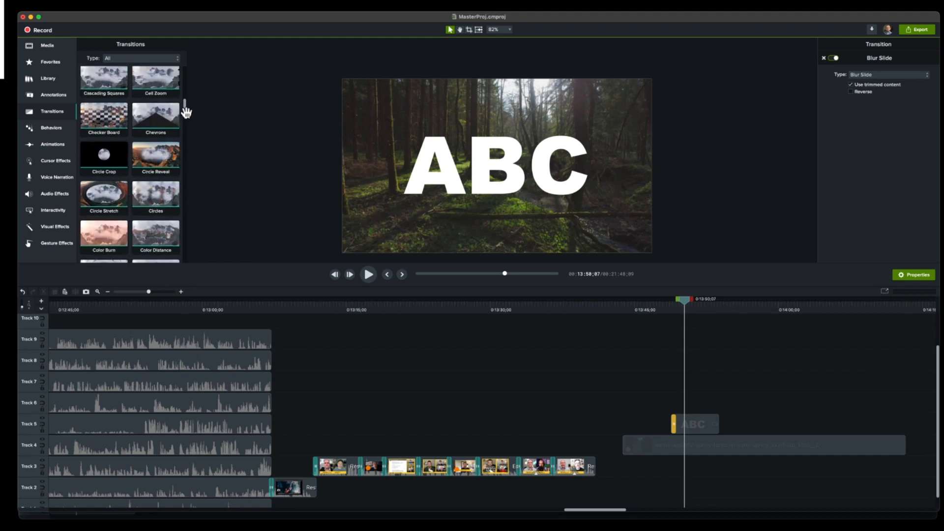
pyautogui.moveTo(186, 106); pyautogui.dragTo(187, 146)
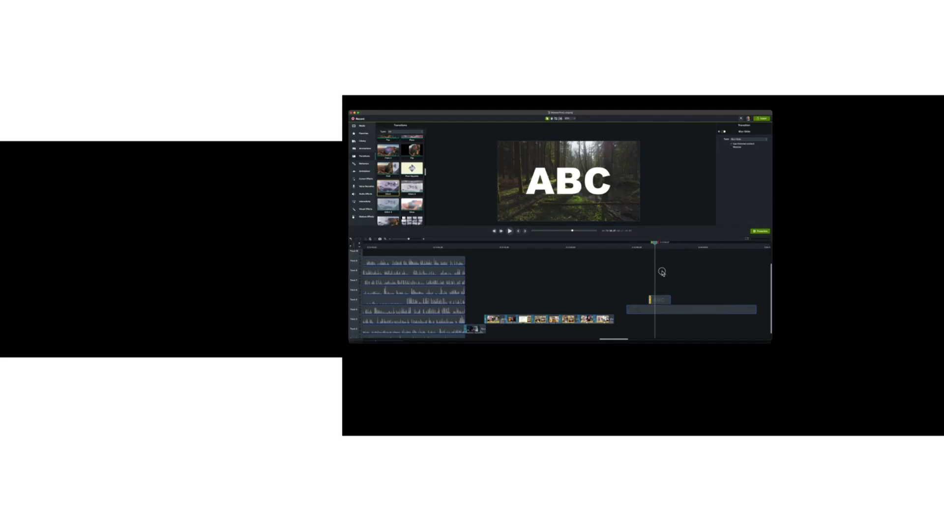
pyautogui.moveTo(389, 188); pyautogui.dragTo(650, 301)
pyautogui.moveTo(647, 242); pyautogui.dragTo(649, 242)
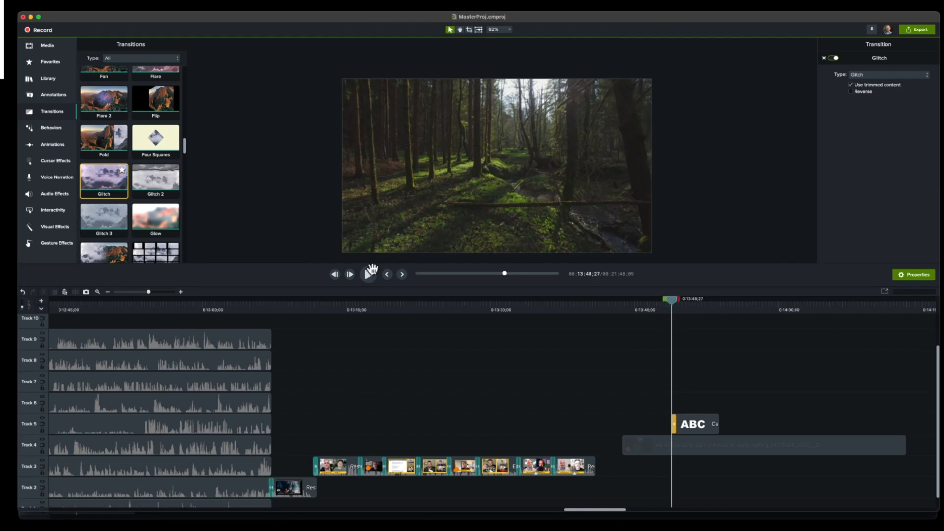
pyautogui.click(370, 273)
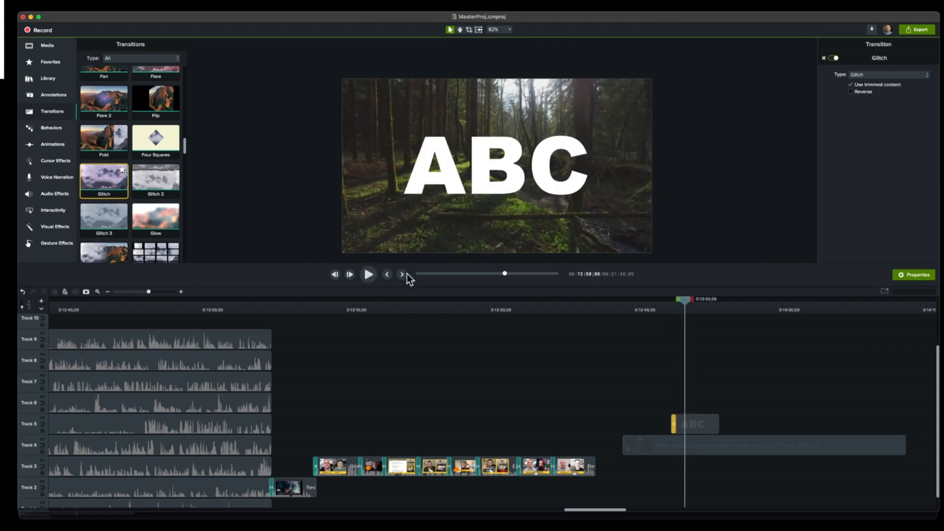
pyautogui.moveTo(686, 304); pyautogui.dragTo(677, 308)
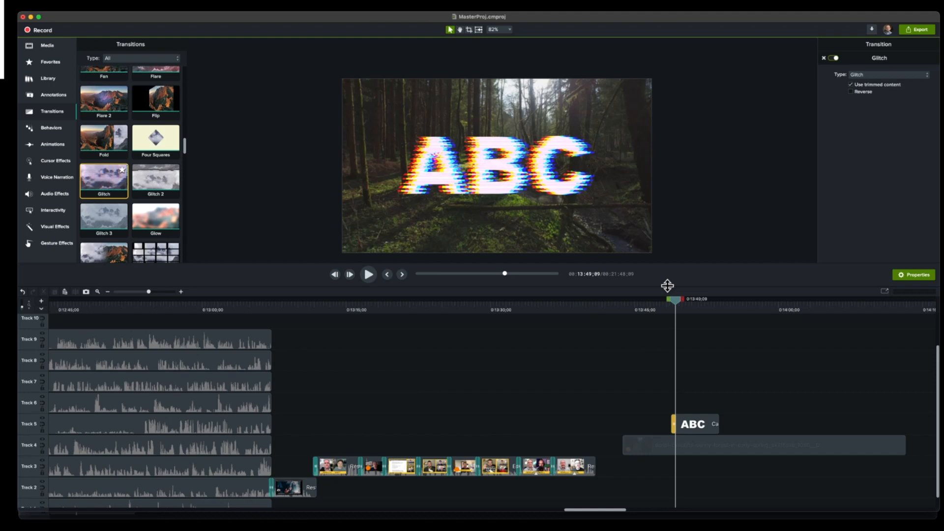
pyautogui.moveTo(676, 300); pyautogui.dragTo(684, 304)
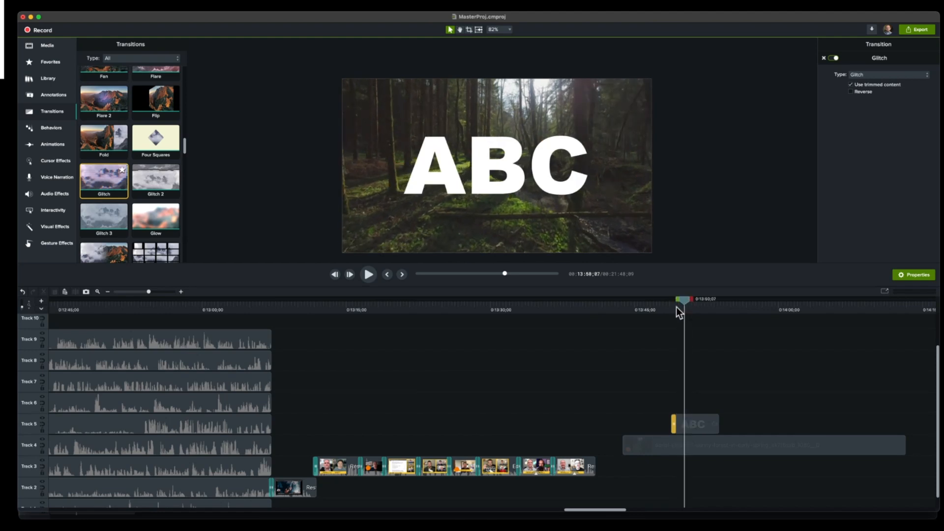
# - Change the ABC callout's opening transition to Hexagons and scrub through it
pyautogui.scroll(-5, 157, 197)
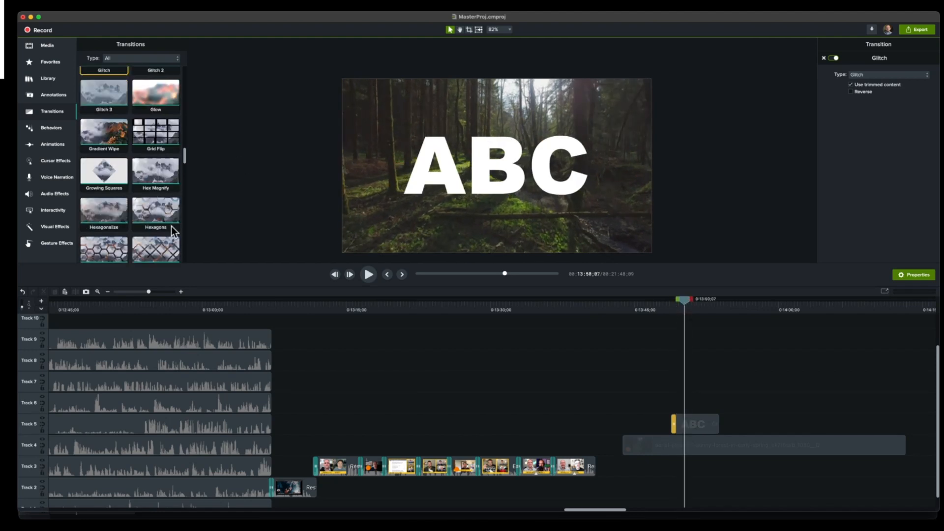
pyautogui.moveTo(157, 195); pyautogui.dragTo(565, 418)
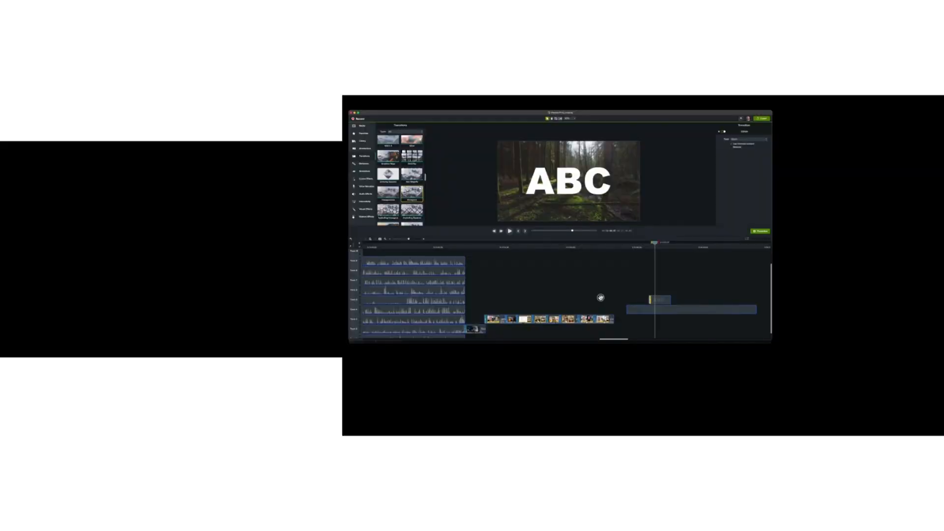
pyautogui.moveTo(649, 301); pyautogui.dragTo(650, 299)
pyautogui.moveTo(652, 243); pyautogui.dragTo(652, 248)
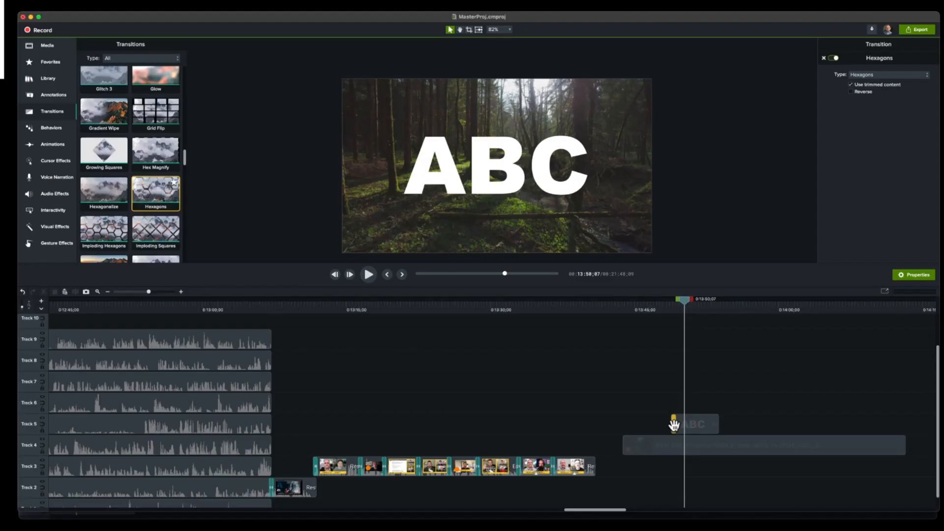
pyautogui.moveTo(675, 307); pyautogui.dragTo(677, 309)
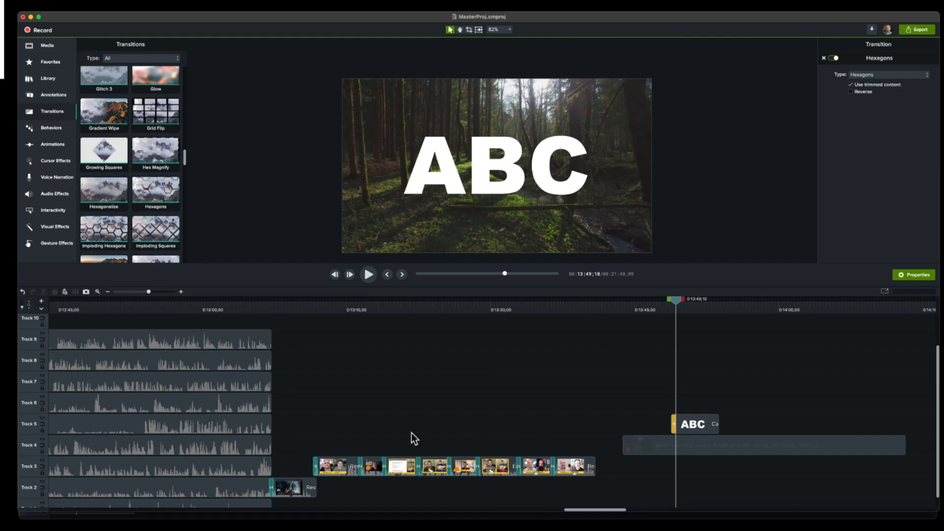
# - Mark the Glitch transition as a favorite and display the favorites collection
pyautogui.scroll(3, 107, 161)
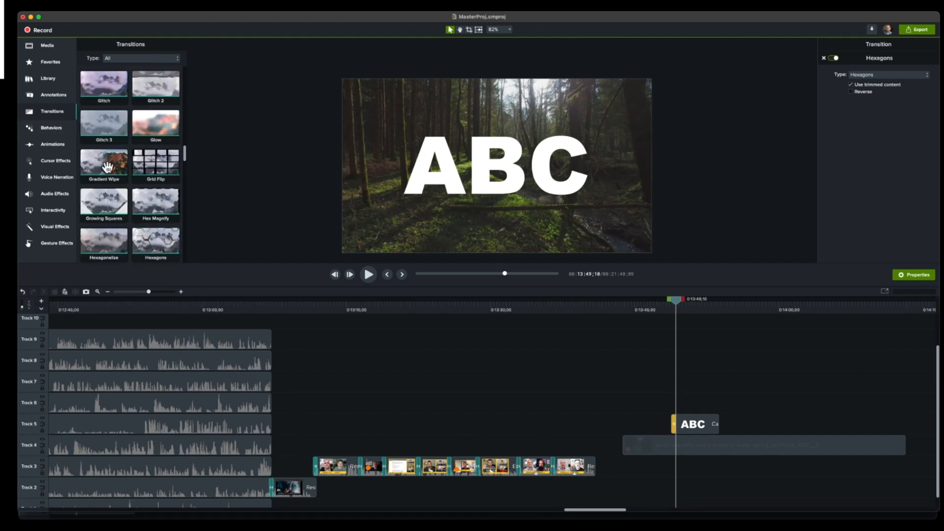
pyautogui.scroll(2, 108, 169)
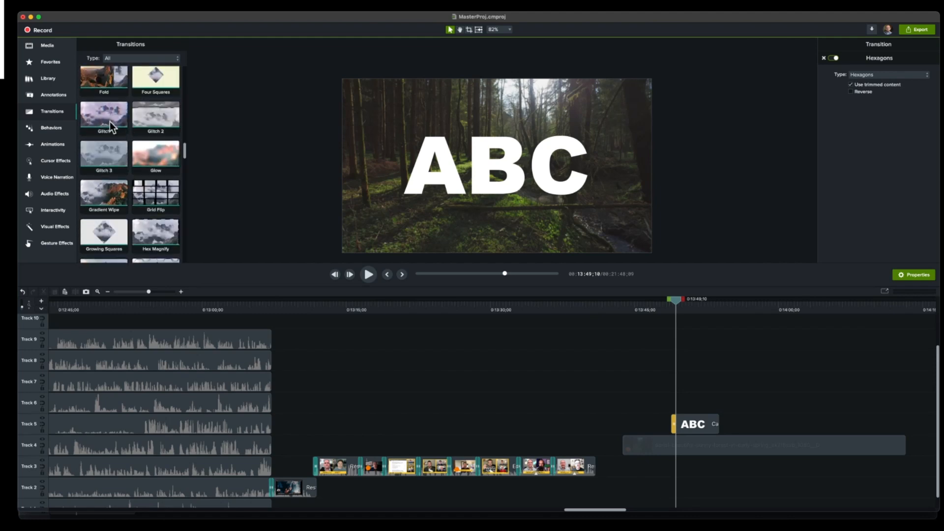
pyautogui.scroll(1, 111, 126)
pyautogui.click(122, 114)
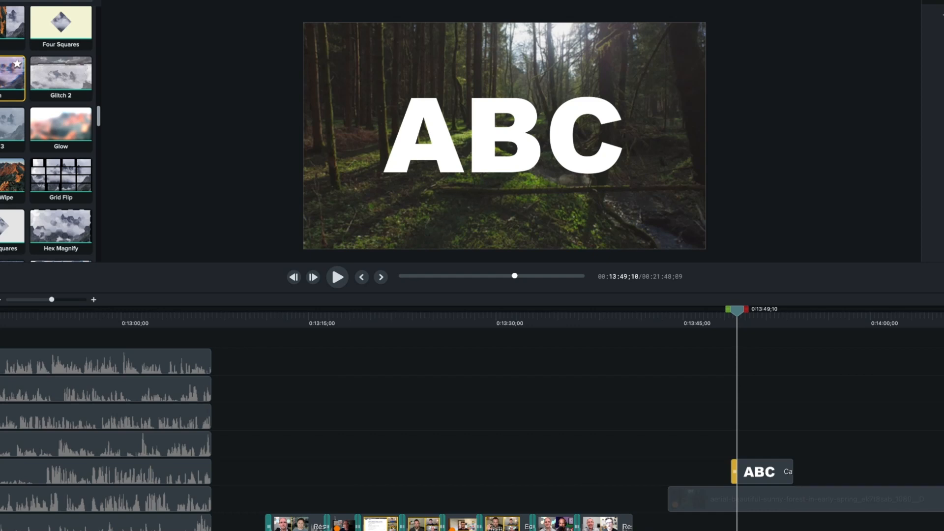
pyautogui.click(18, 63)
pyautogui.press('f')
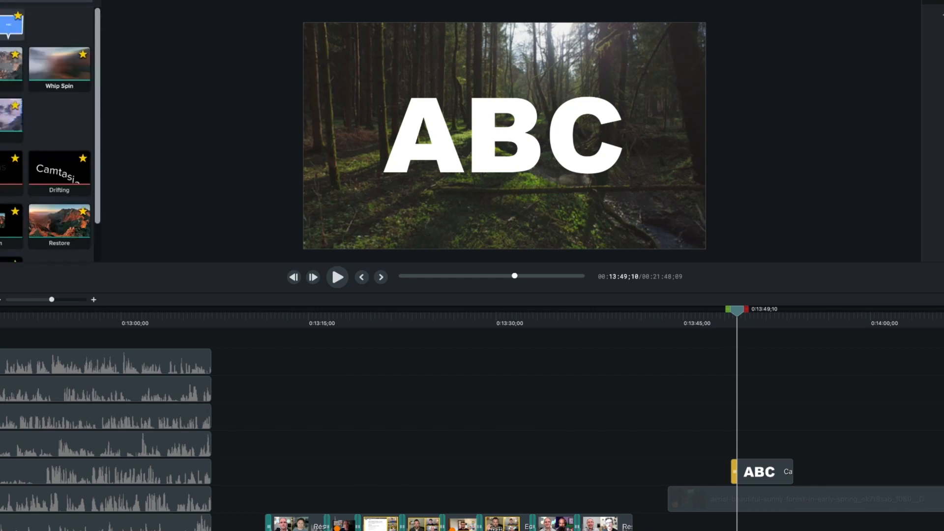
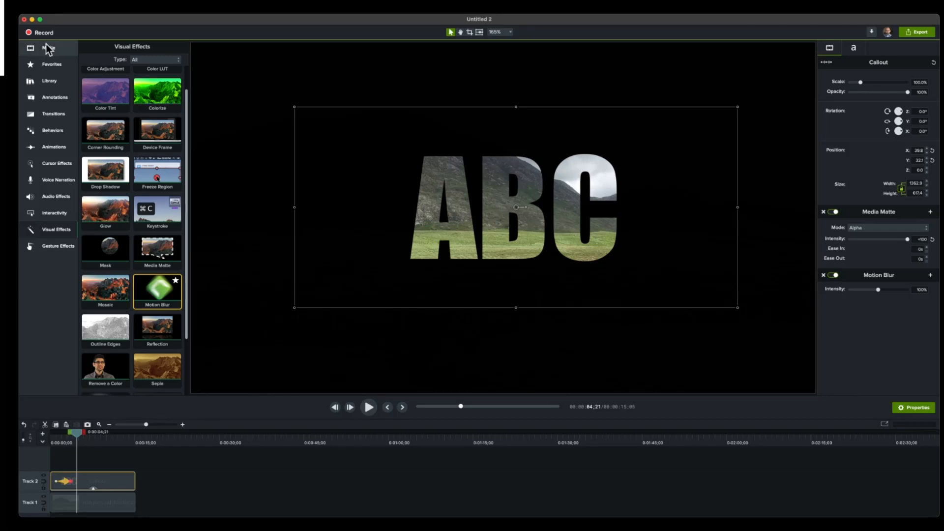
# - Scrub back and forth through the existing ABC text matte animation over the landscape footage
pyautogui.click(48, 47)
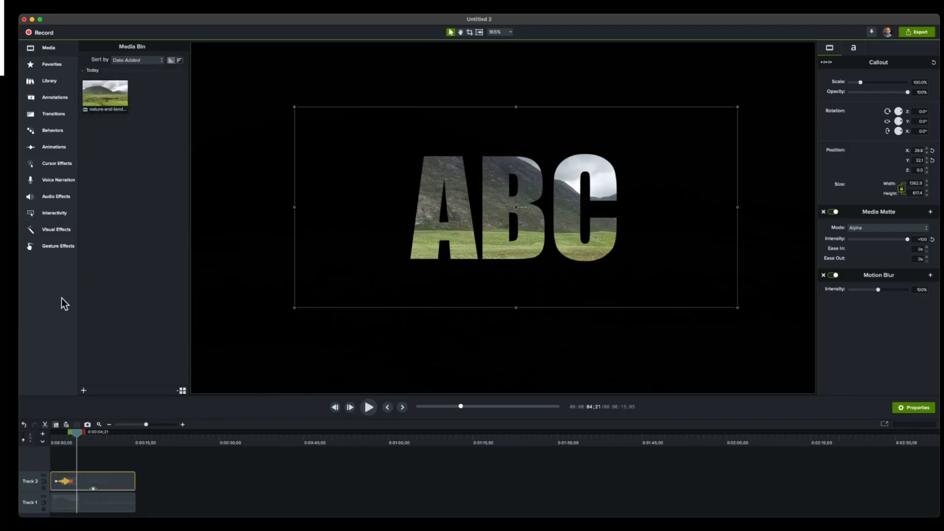
pyautogui.moveTo(80, 437); pyautogui.dragTo(60, 439)
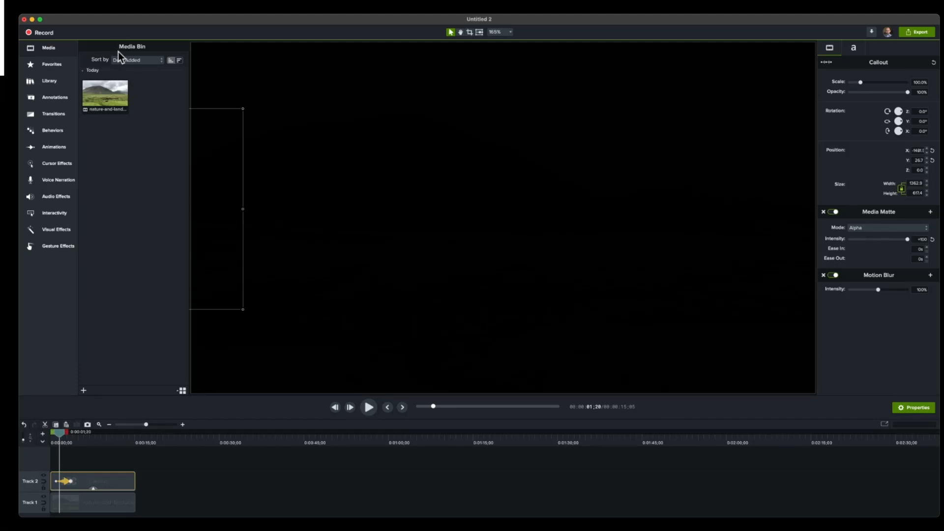
pyautogui.moveTo(61, 435); pyautogui.dragTo(107, 441)
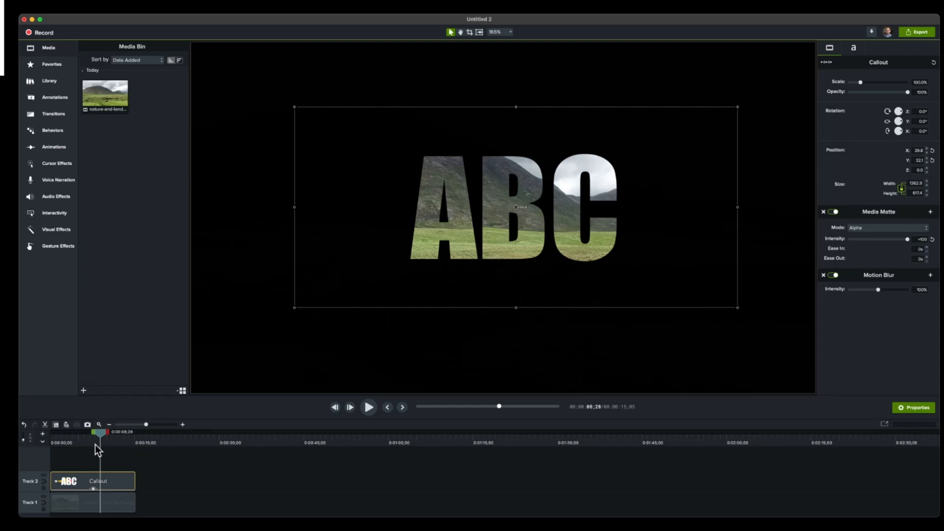
pyautogui.moveTo(99, 435); pyautogui.dragTo(27, 441)
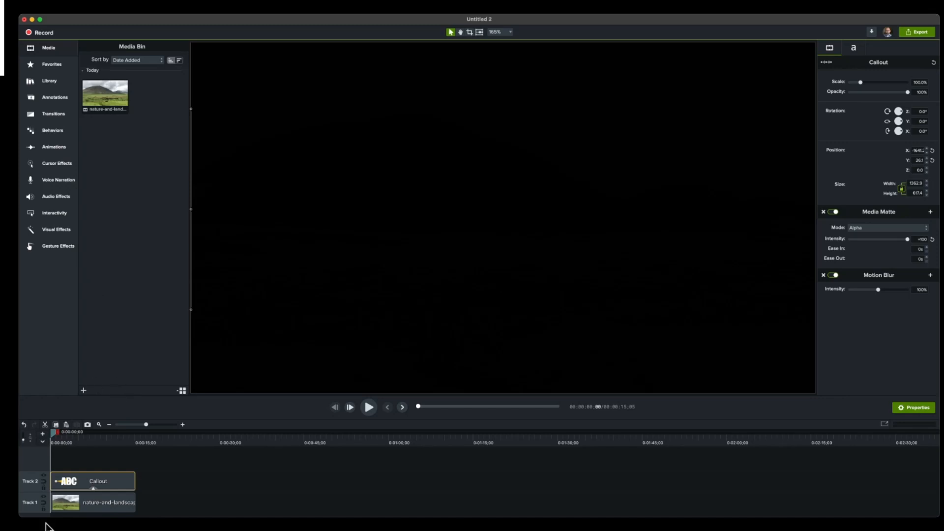
# - Check the matte mode options for Track 2 and play the ABC callout's animation from the start
pyautogui.click(45, 479)
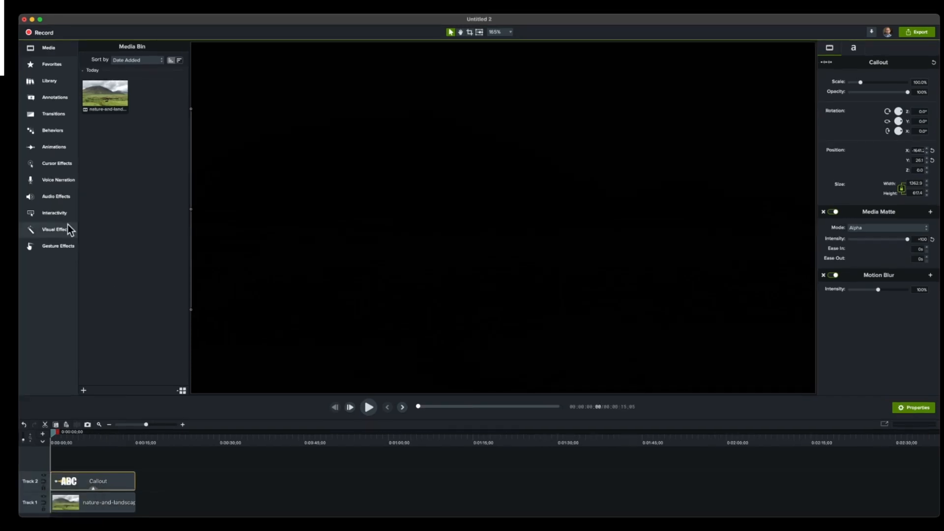
pyautogui.click(69, 229)
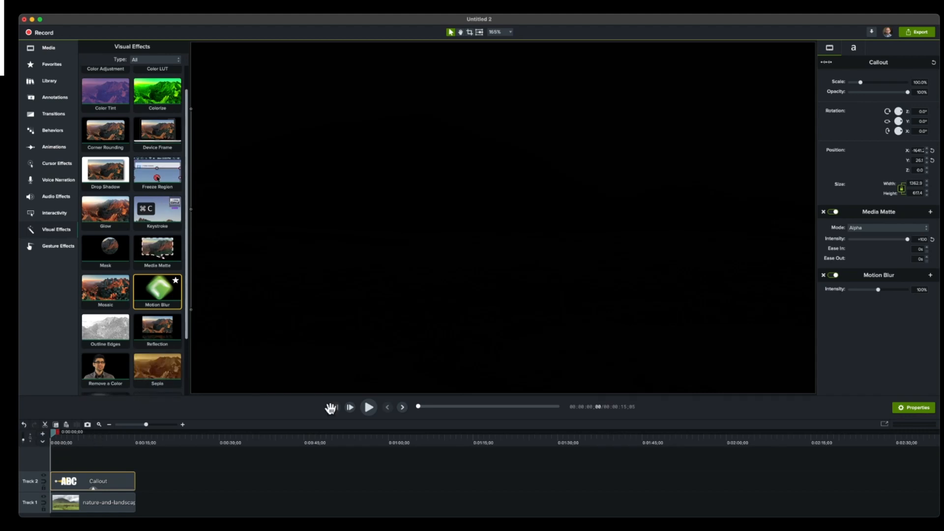
pyautogui.click(368, 406)
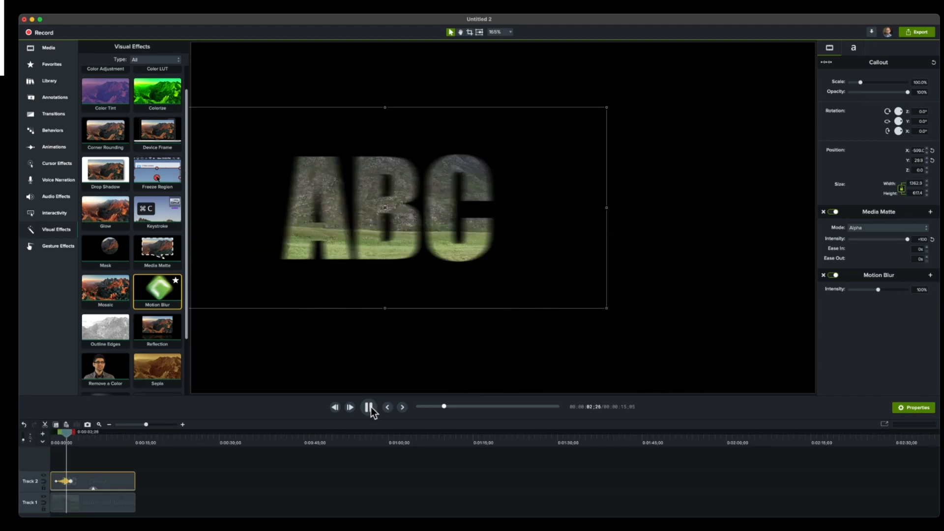
pyautogui.click(369, 407)
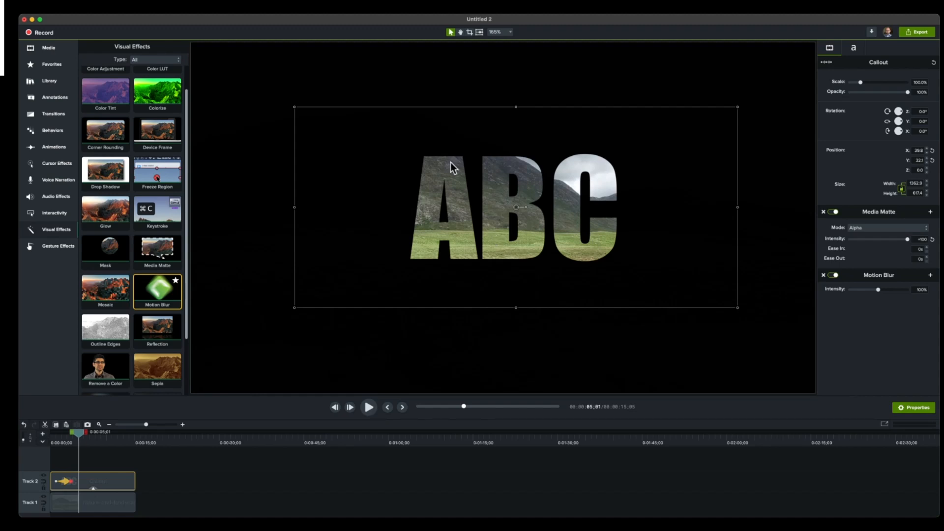
# - Add another copy of the landscape clip on Track 2 at about 22 seconds and scrub into it
pyautogui.click(48, 47)
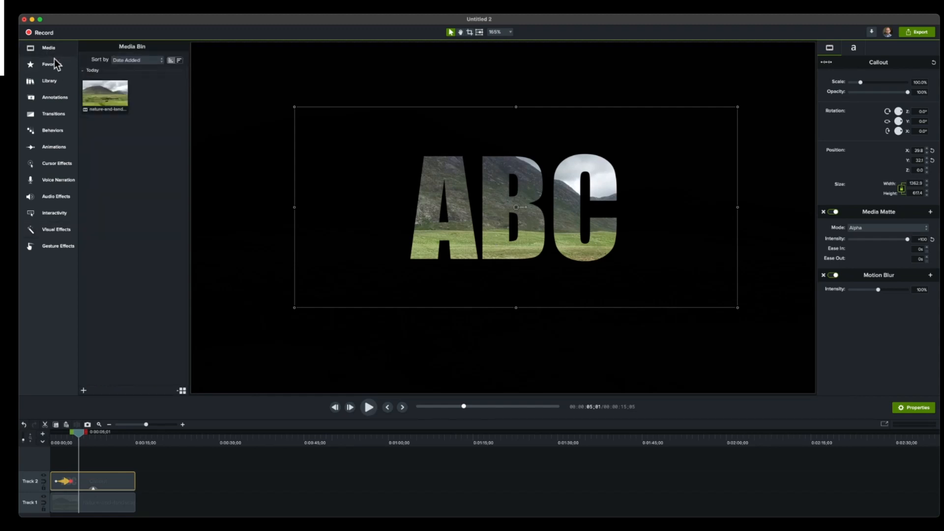
pyautogui.moveTo(106, 112); pyautogui.dragTo(179, 464)
pyautogui.moveTo(423, 319); pyautogui.dragTo(431, 305)
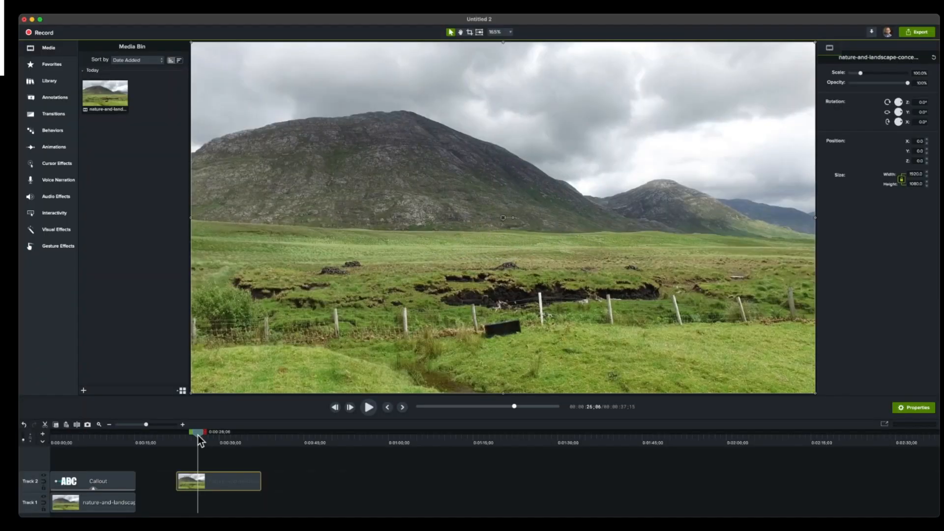
pyautogui.moveTo(197, 433)
pyautogui.mouseDown()
pyautogui.moveTo(250, 444)
pyautogui.moveTo(206, 438)
pyautogui.mouseUp()
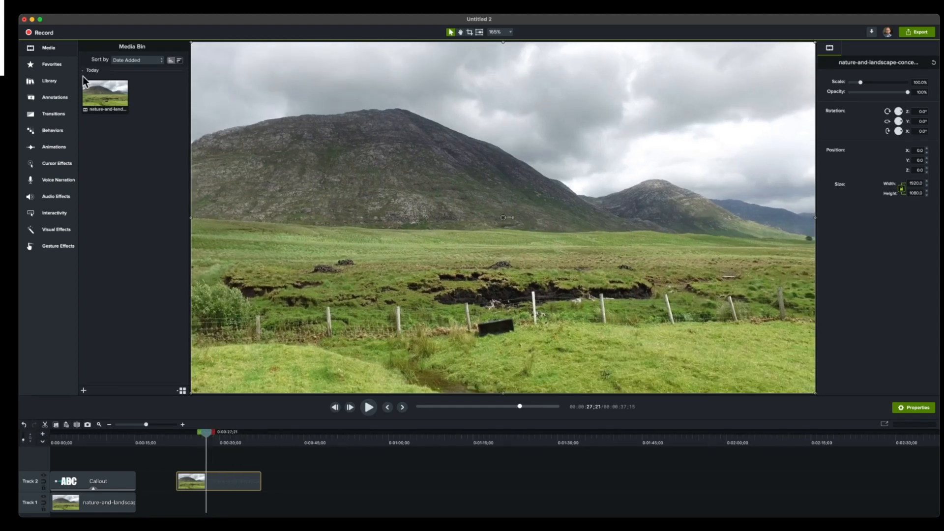
# - Add a plain ABC text callout on Track 3 above the second landscape clip and set its font to Arial Black
pyautogui.click(84, 480)
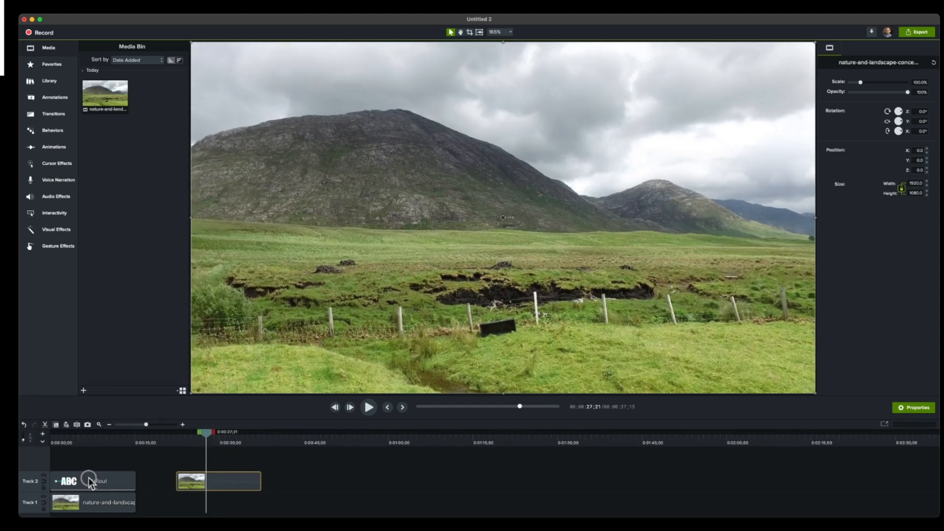
pyautogui.click(57, 99)
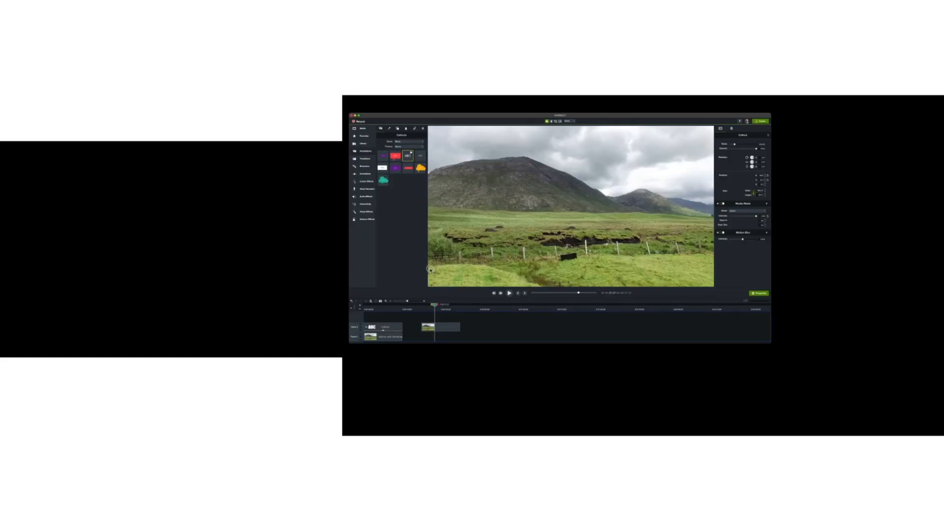
pyautogui.moveTo(429, 269); pyautogui.dragTo(456, 317)
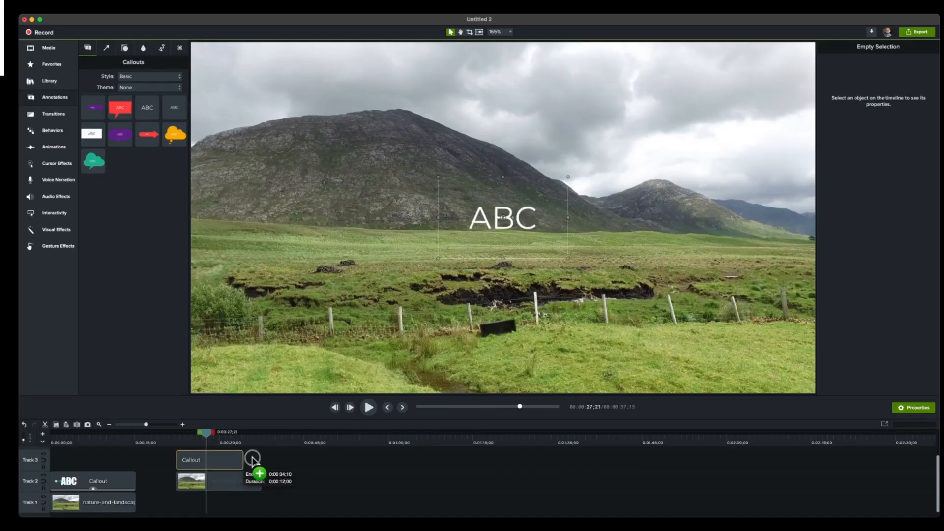
pyautogui.moveTo(252, 460); pyautogui.dragTo(262, 456)
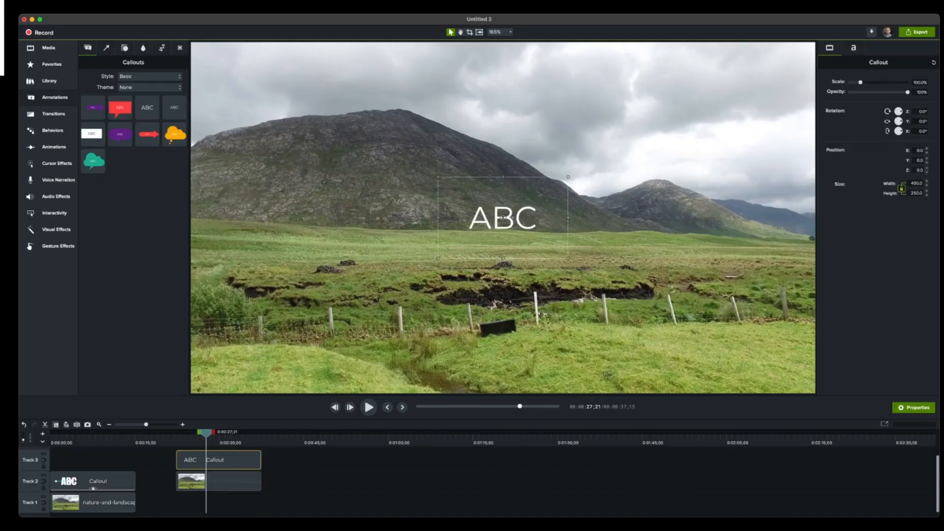
pyautogui.click(854, 47)
pyautogui.click(899, 96)
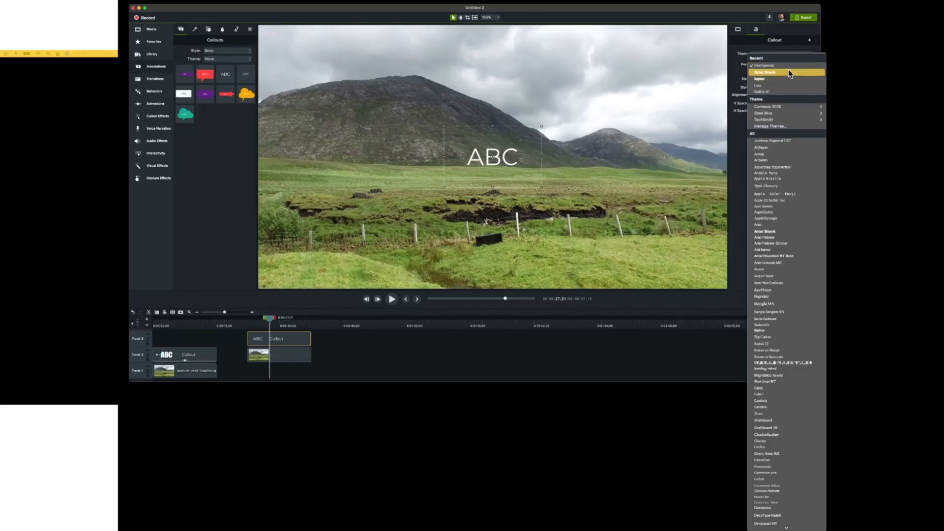
pyautogui.click(788, 69)
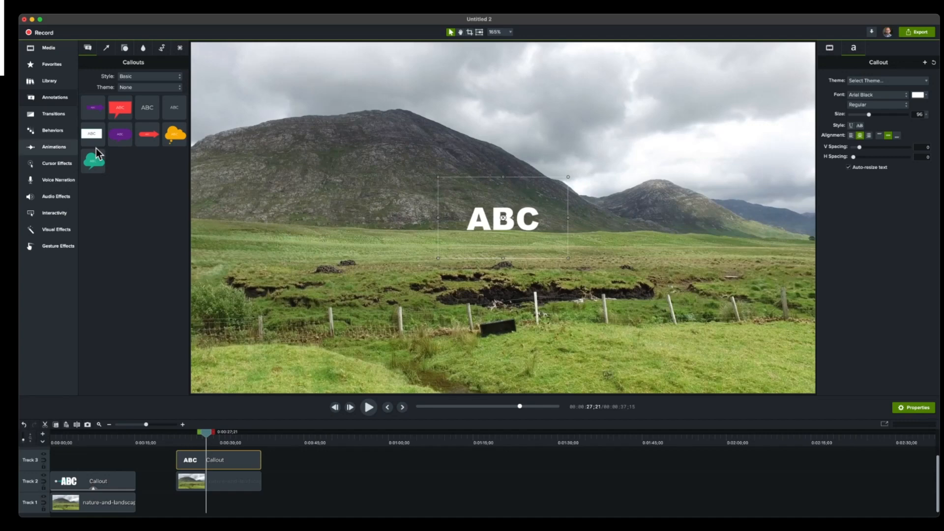
# - Enlarge the second landscape clip slightly and set the Track 3 ABC callout's text size to 256
pyautogui.click(491, 204)
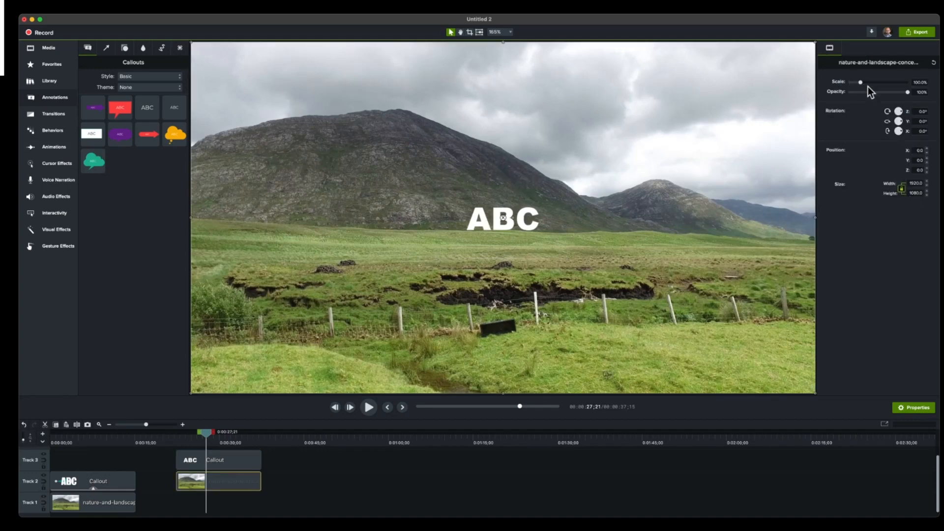
pyautogui.moveTo(861, 83)
pyautogui.mouseDown()
pyautogui.moveTo(886, 82)
pyautogui.moveTo(855, 83)
pyautogui.moveTo(864, 83)
pyautogui.mouseUp()
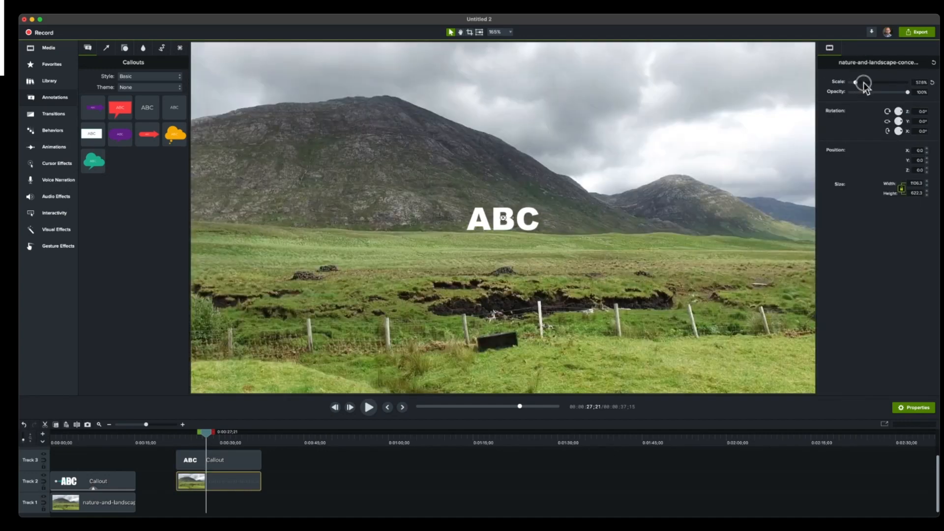
pyautogui.click(252, 460)
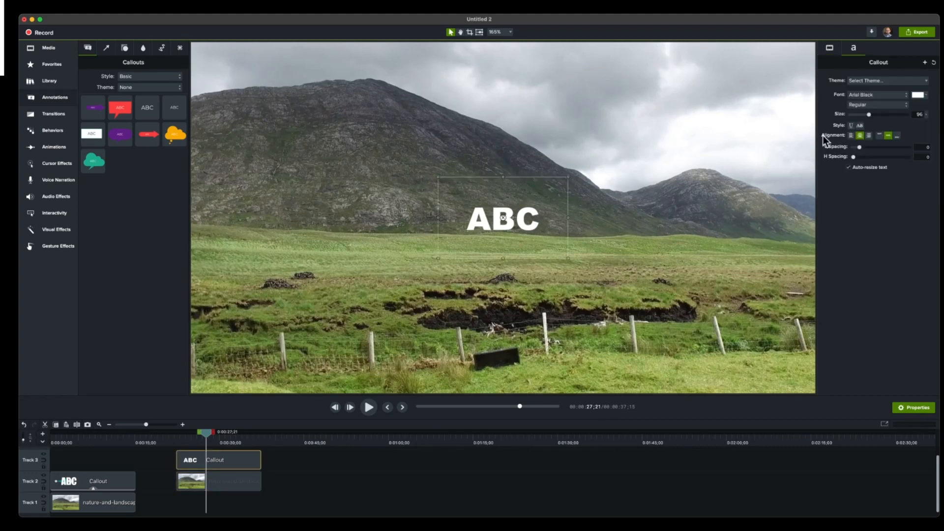
pyautogui.moveTo(875, 114); pyautogui.dragTo(920, 116)
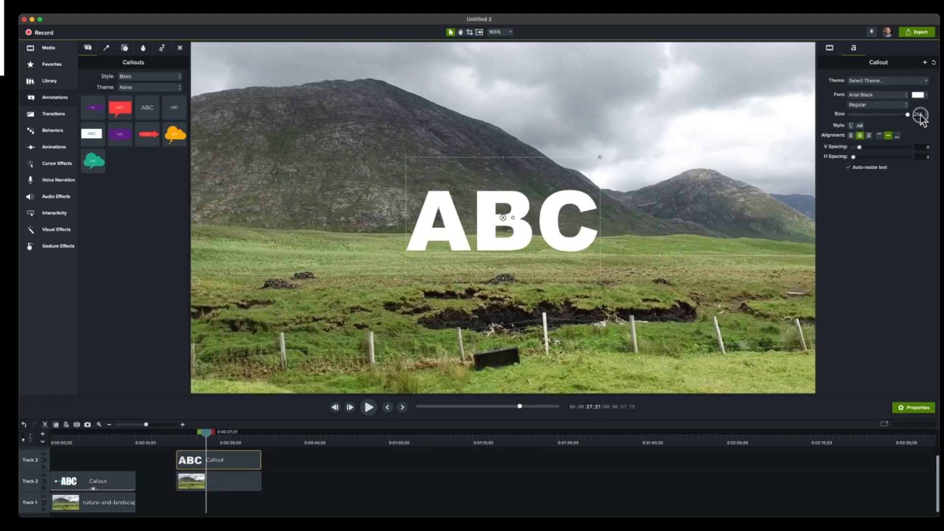
pyautogui.moveTo(207, 431)
pyautogui.mouseDown()
pyautogui.moveTo(178, 432)
pyautogui.moveTo(210, 436)
pyautogui.mouseUp()
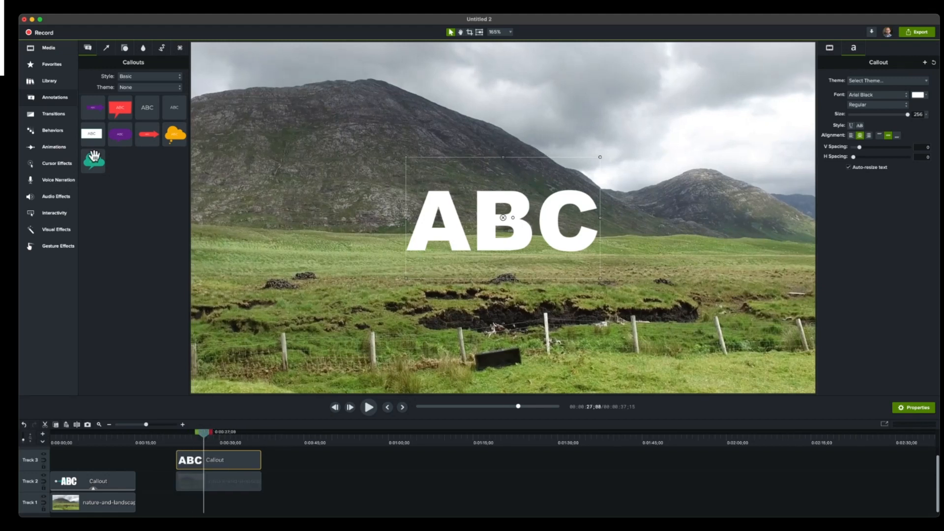
# - Apply the Media Matte visual effect to the Track 3 ABC callout and scrub through the result
pyautogui.click(58, 230)
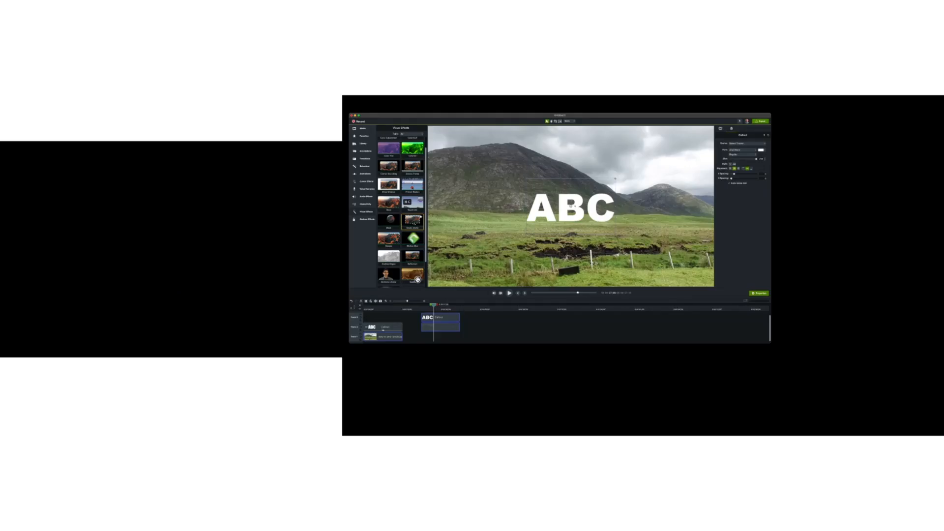
pyautogui.moveTo(417, 279); pyautogui.dragTo(429, 306)
pyautogui.moveTo(193, 435); pyautogui.dragTo(219, 436)
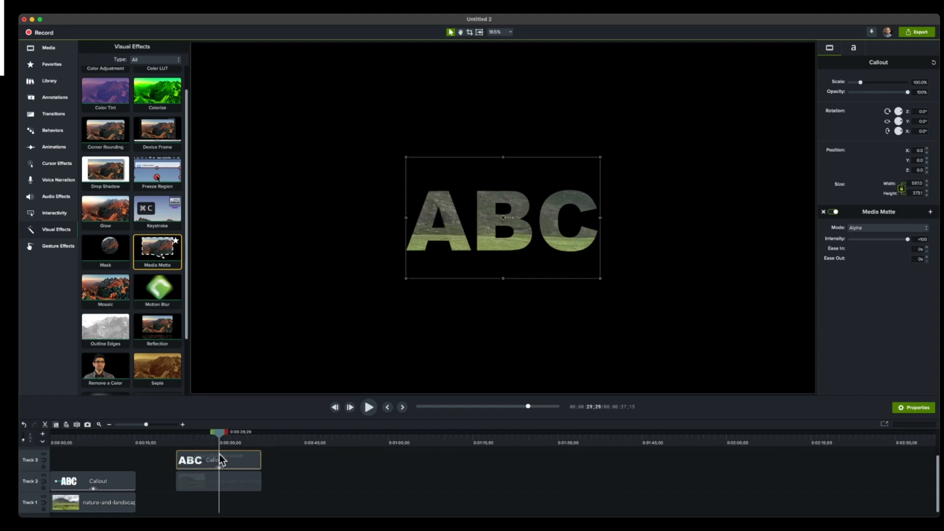
# - Try the Alpha Invert, Luminosity and Luminosity Invert modes on the callout's Media Matte effect
pyautogui.click(868, 228)
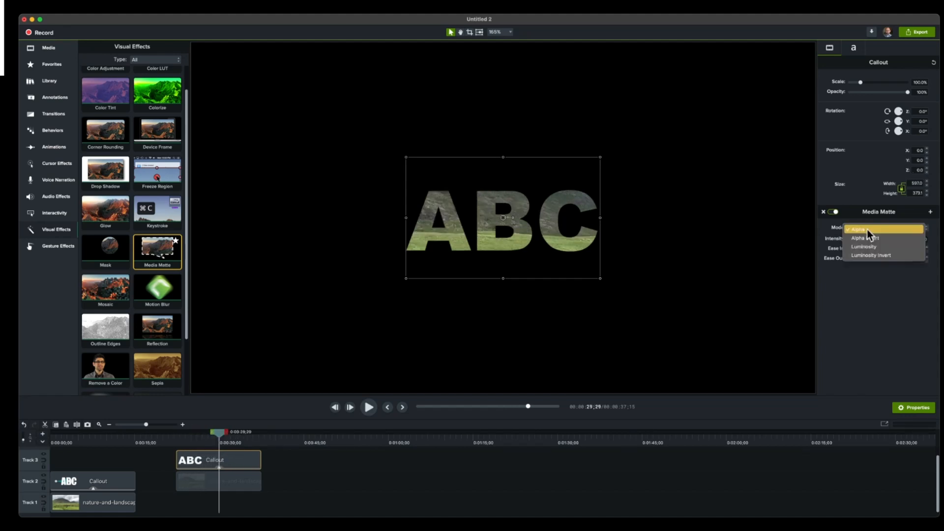
pyautogui.click(867, 236)
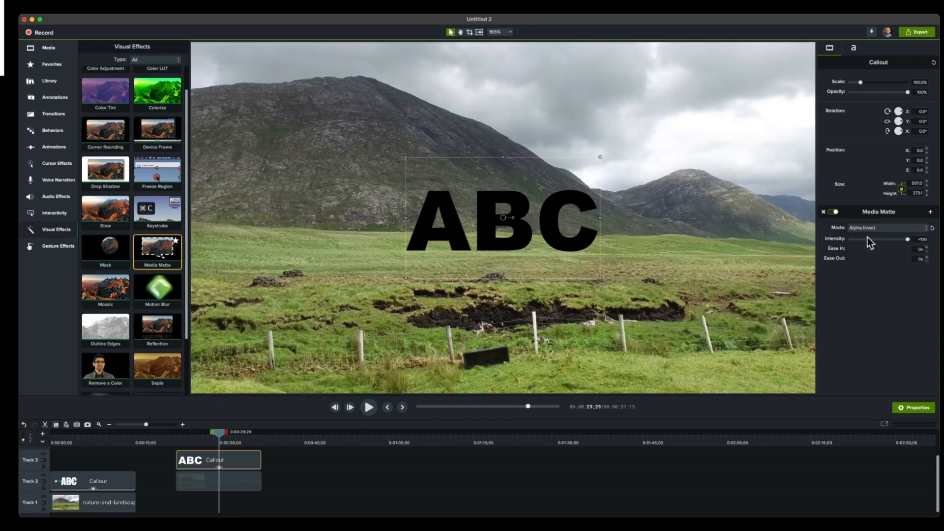
pyautogui.click(870, 230)
pyautogui.click(872, 239)
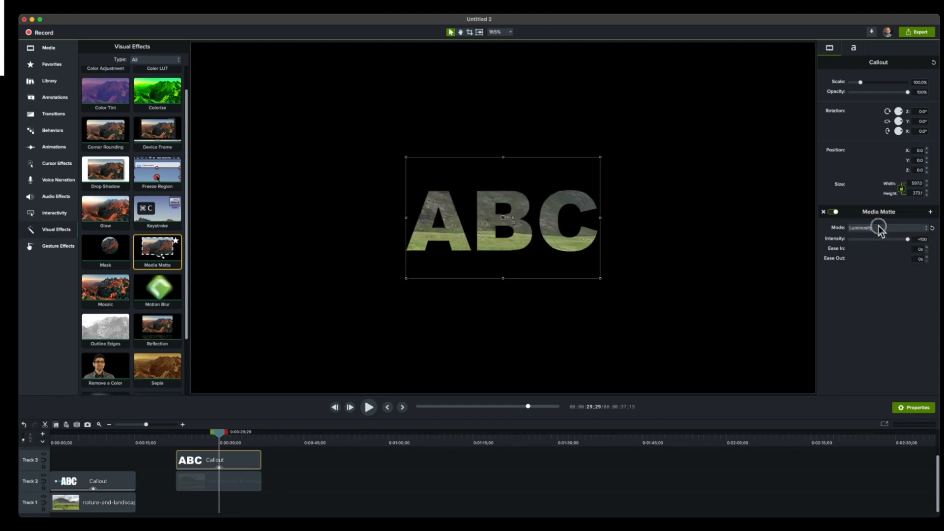
pyautogui.click(878, 230)
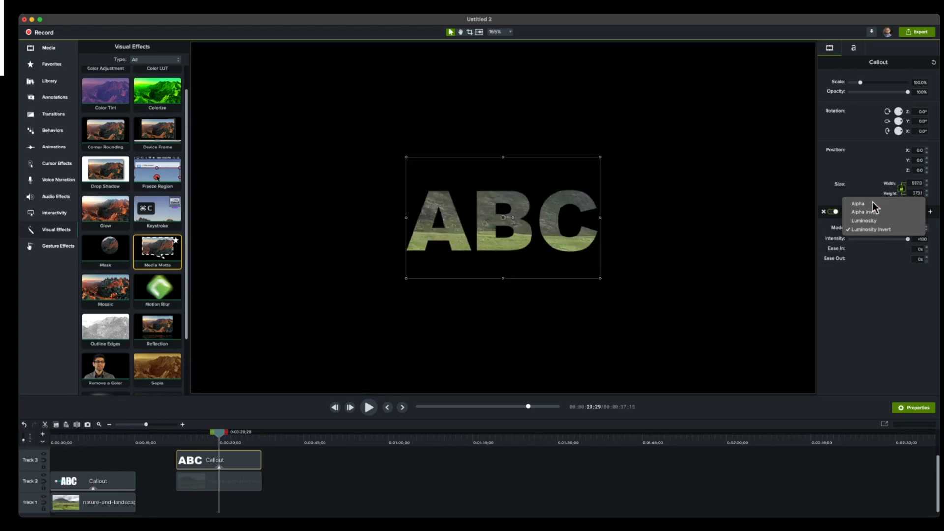
# - Set the Media Matte to Alpha mode with an intensity of 98 and scrub through the masked text
pyautogui.click(869, 213)
pyautogui.moveTo(906, 240)
pyautogui.mouseDown()
pyautogui.moveTo(881, 239)
pyautogui.moveTo(906, 240)
pyautogui.mouseUp()
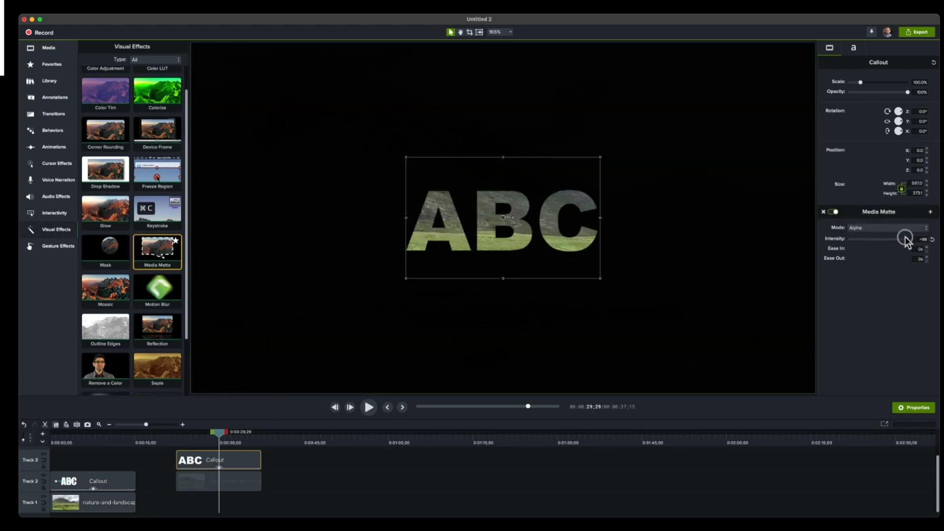
pyautogui.moveTo(219, 433); pyautogui.dragTo(242, 435)
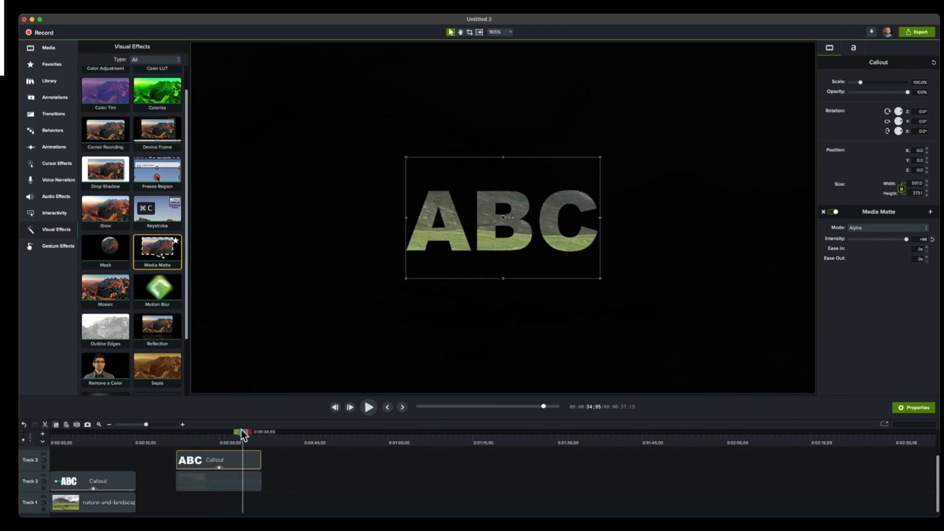
pyautogui.moveTo(221, 434); pyautogui.dragTo(232, 452)
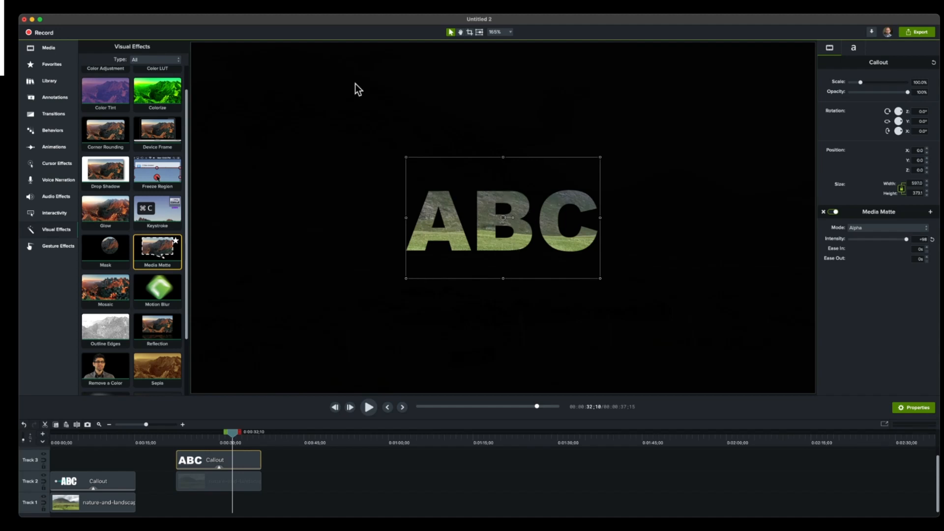
# - With the playhead at 24;19, move the ABC callout horizontally off the canvas's left edge to an X position of about -1217
pyautogui.scroll(-3, 511, 226)
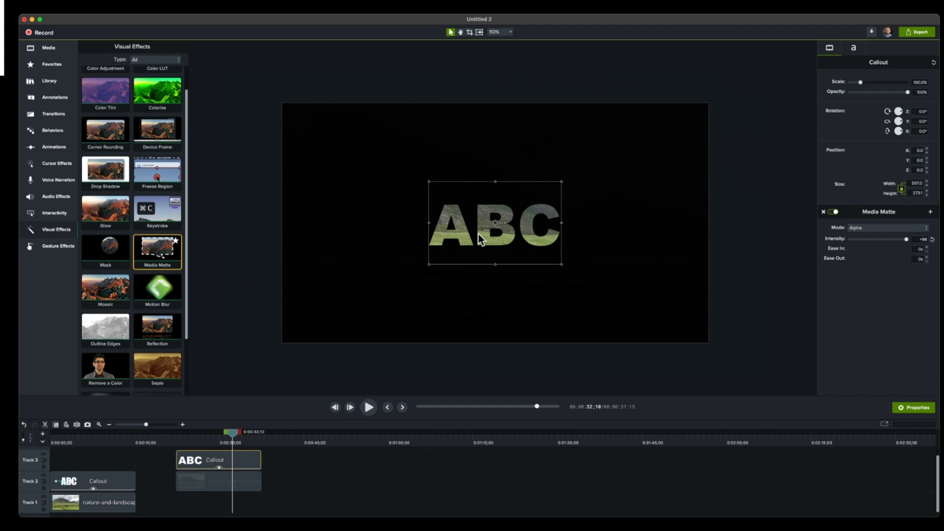
pyautogui.click(189, 439)
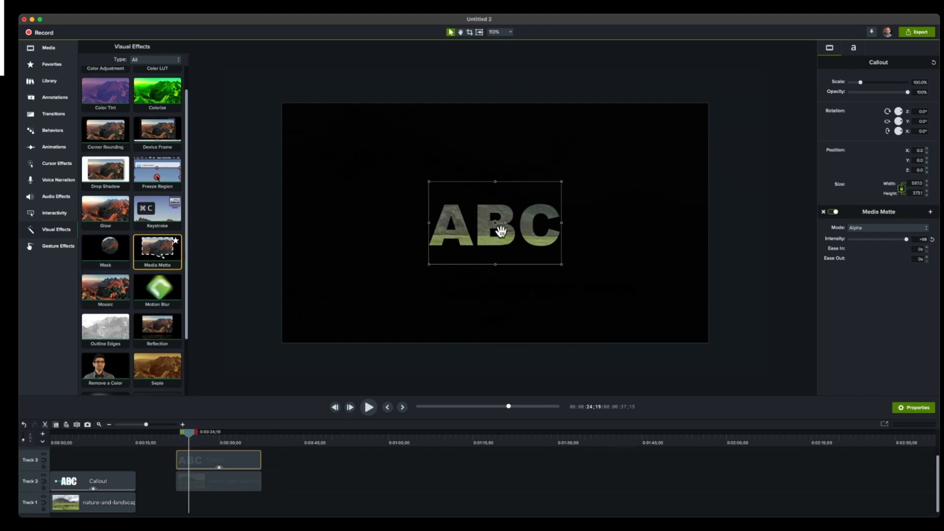
pyautogui.moveTo(488, 221); pyautogui.dragTo(78, 224)
pyautogui.moveTo(363, 224); pyautogui.dragTo(147, 223)
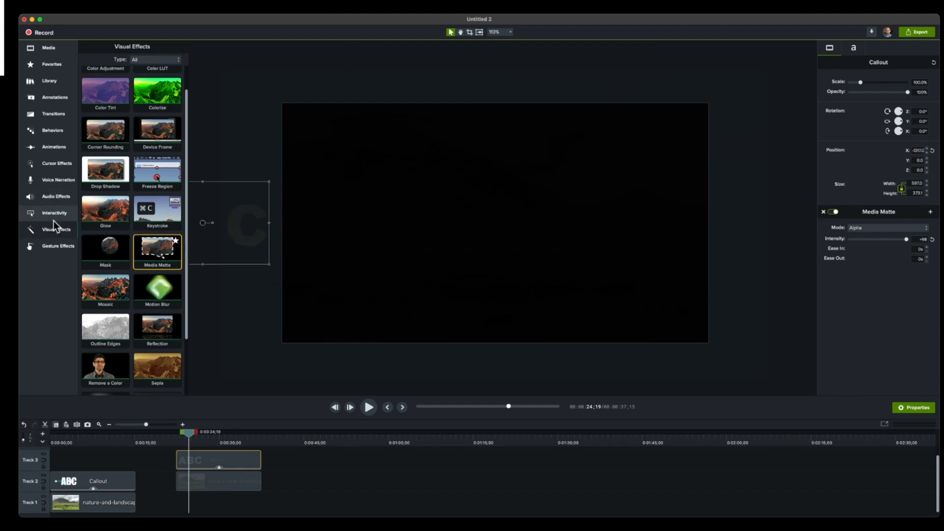
# - Add a Custom animation to the Track 3 ABC callout and stretch it back to the clip's start
pyautogui.click(57, 146)
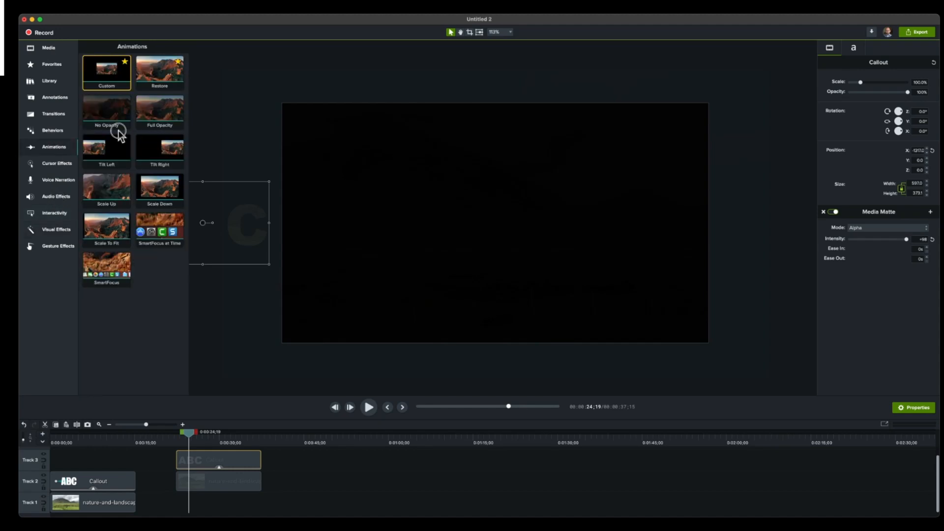
pyautogui.moveTo(119, 131); pyautogui.dragTo(224, 472)
pyautogui.moveTo(443, 323); pyautogui.dragTo(423, 317)
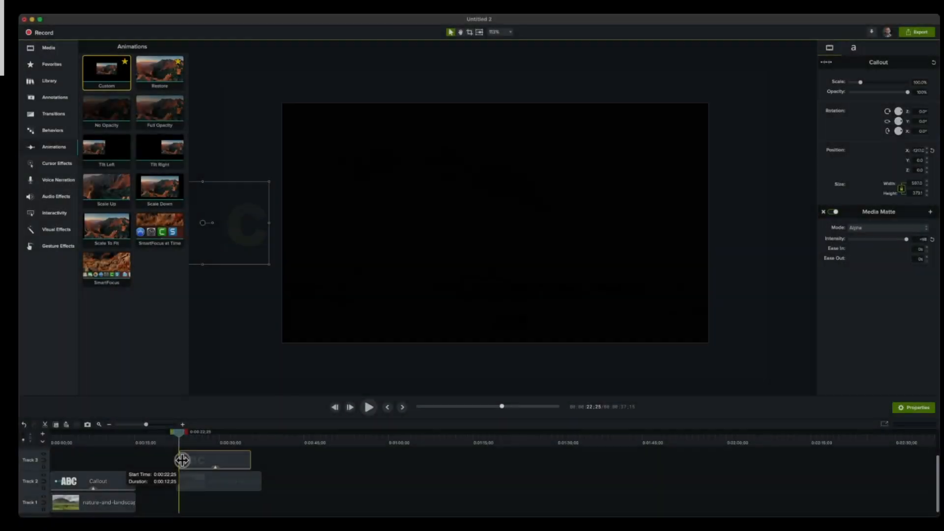
pyautogui.moveTo(181, 460); pyautogui.dragTo(179, 460)
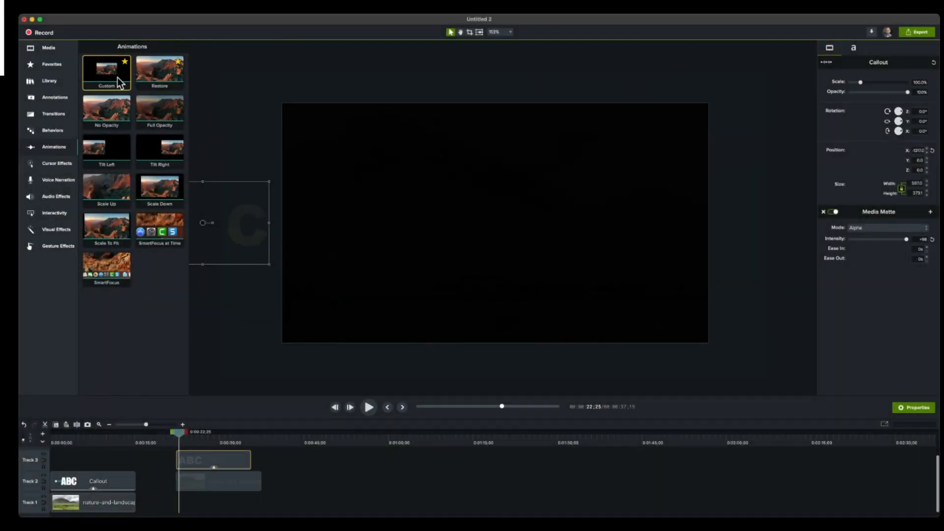
pyautogui.moveTo(107, 72); pyautogui.dragTo(202, 460)
pyautogui.click(159, 425)
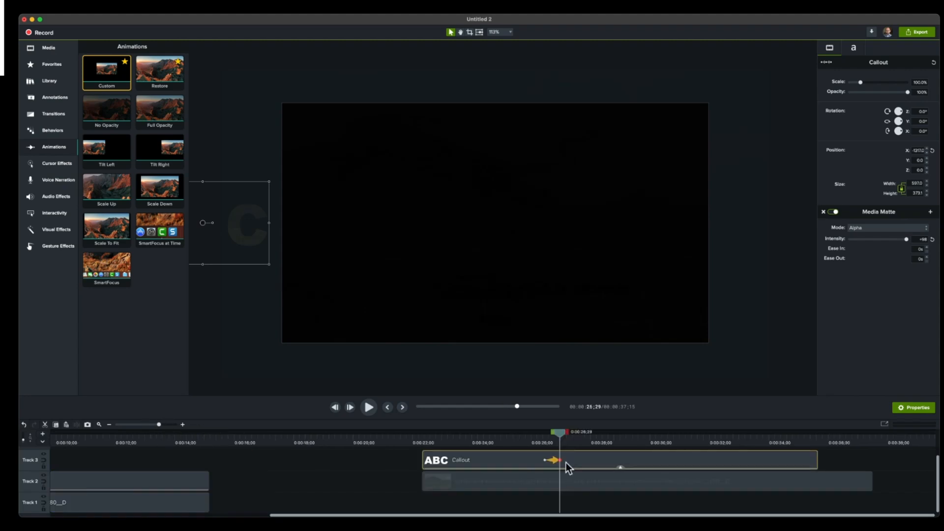
pyautogui.moveTo(560, 459)
pyautogui.mouseDown()
pyautogui.moveTo(641, 468)
pyautogui.moveTo(543, 460)
pyautogui.mouseUp()
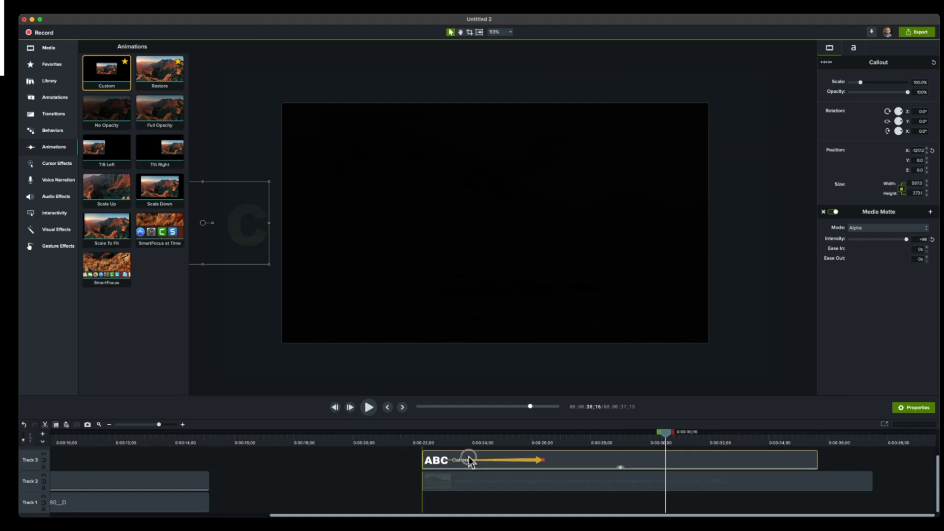
# - Move the ABC callout horizontally across the canvas to an X position of about 516 and play back its slide-in
pyautogui.moveTo(202, 222); pyautogui.dragTo(611, 226)
pyautogui.click(436, 437)
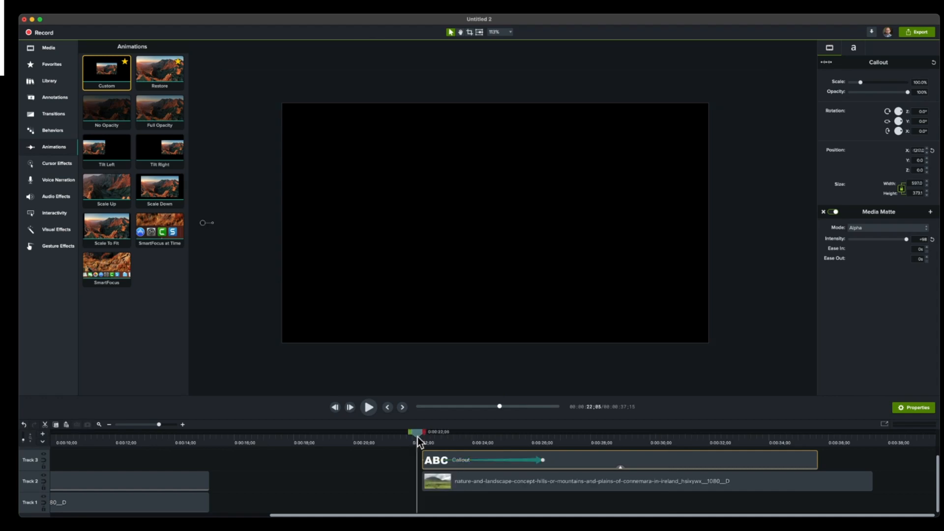
pyautogui.click(369, 408)
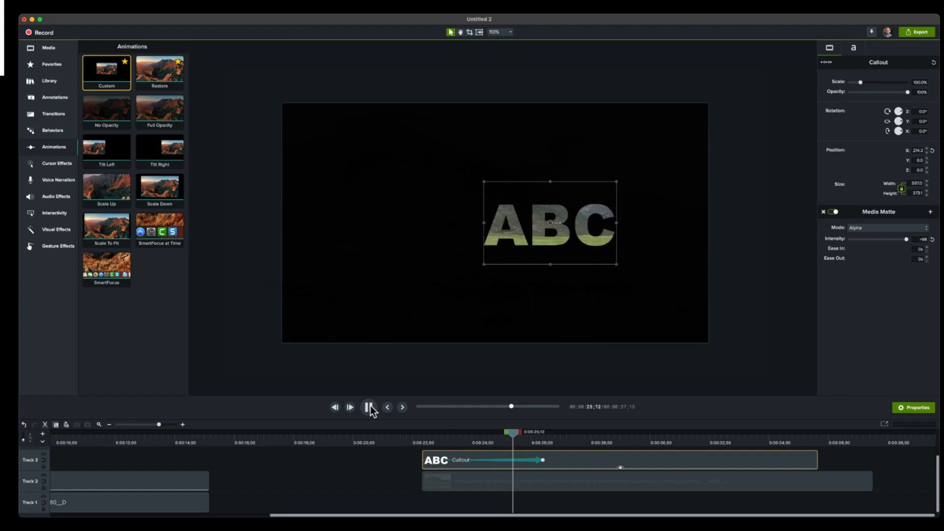
pyautogui.click(368, 407)
pyautogui.moveTo(490, 445); pyautogui.dragTo(552, 445)
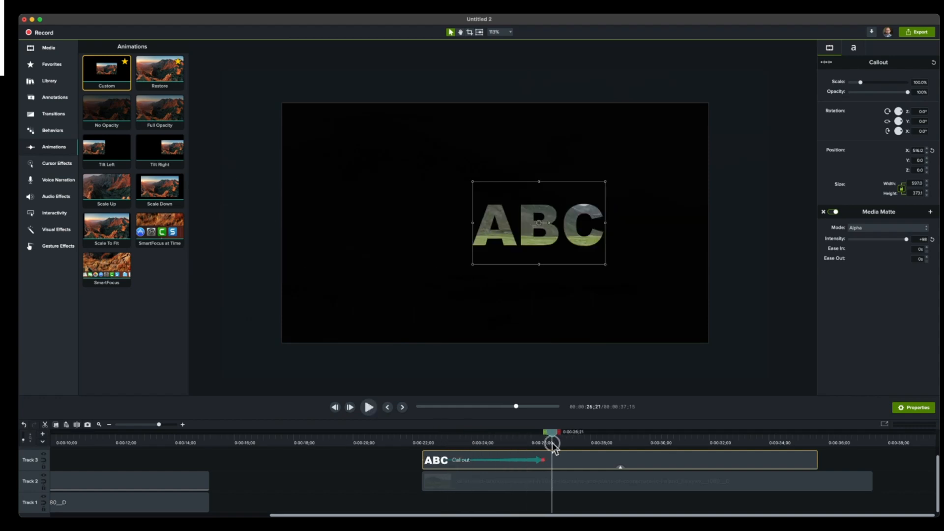
# - Apply the Motion Blur visual effect to the ABC callout and scrub through its slide-in
pyautogui.click(54, 212)
pyautogui.click(56, 229)
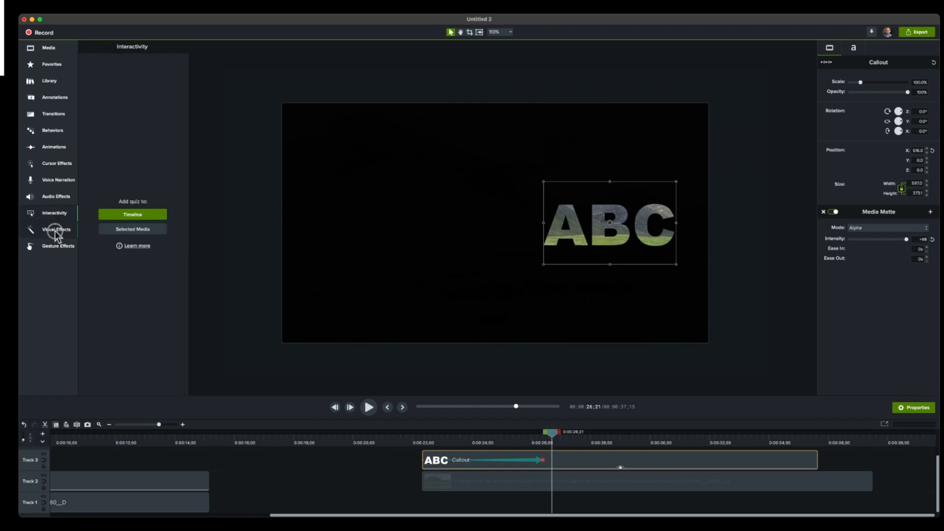
pyautogui.click(183, 300)
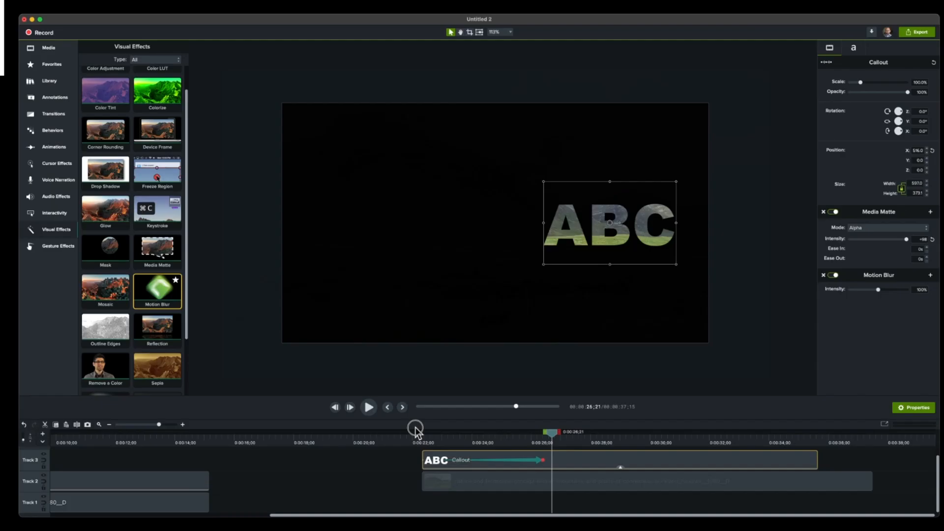
pyautogui.moveTo(531, 306); pyautogui.dragTo(542, 307)
pyautogui.moveTo(439, 438); pyautogui.dragTo(495, 437)
# - Shorten the callout's animation to end at about 24;14 and set its animation easing to Spring
pyautogui.moveTo(541, 459); pyautogui.dragTo(504, 462)
pyautogui.moveTo(505, 461); pyautogui.dragTo(485, 460)
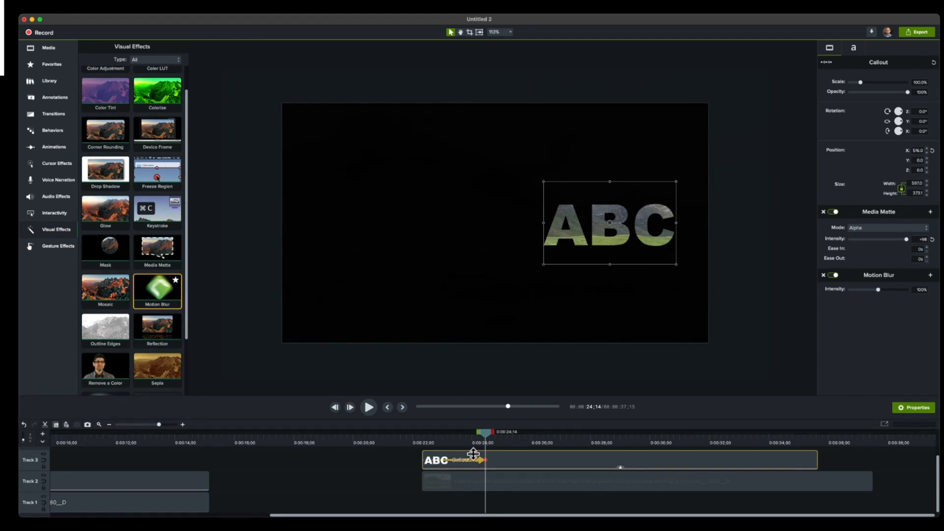
pyautogui.rightClick(484, 463)
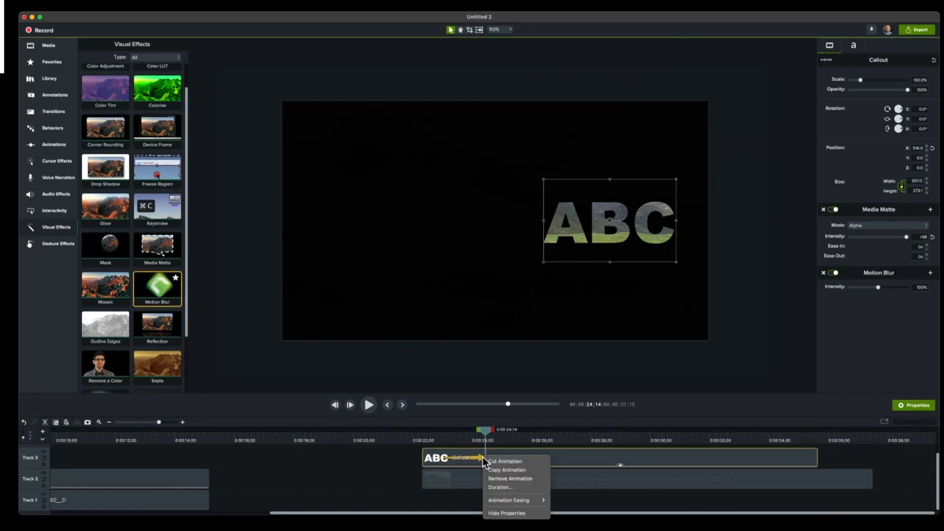
pyautogui.moveTo(514, 501)
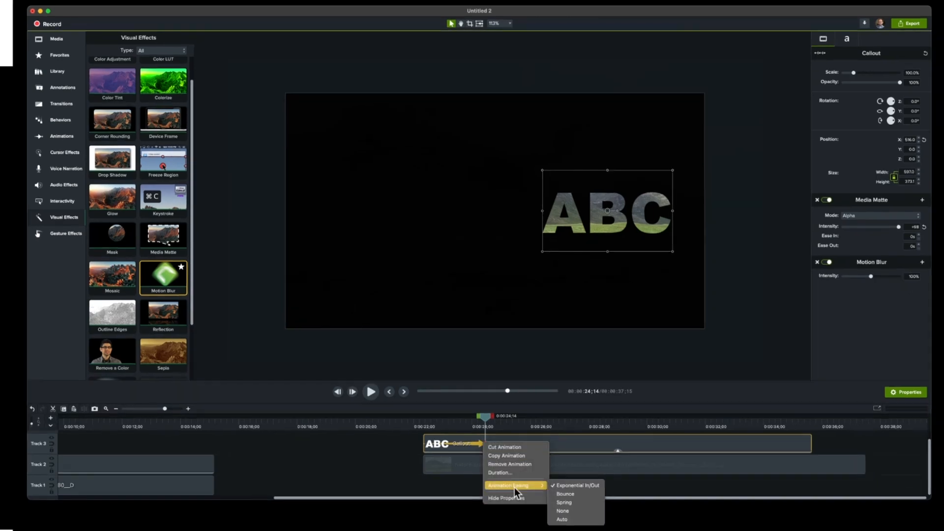
pyautogui.click(570, 503)
# - Play and scrub through the ABC callout's blurred spring slide-in from just before the clip's start
pyautogui.click(442, 419)
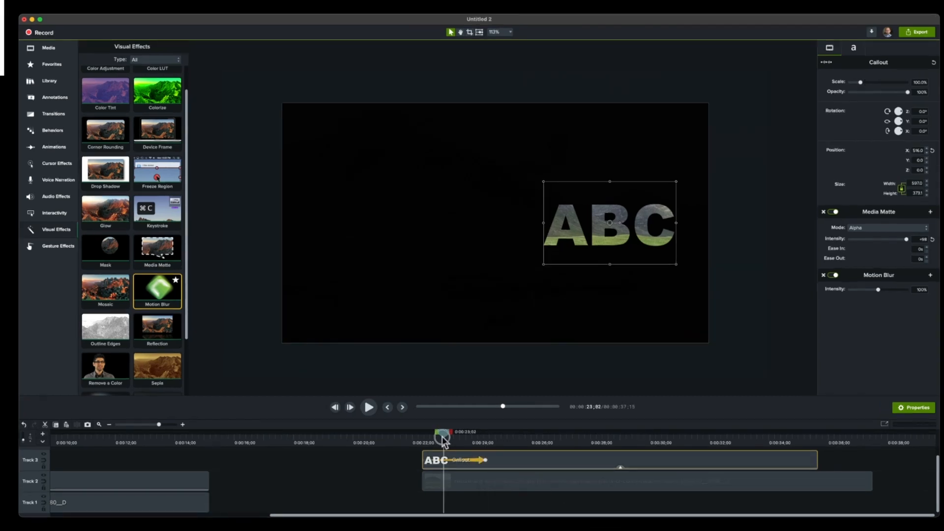
pyautogui.moveTo(443, 437); pyautogui.dragTo(409, 437)
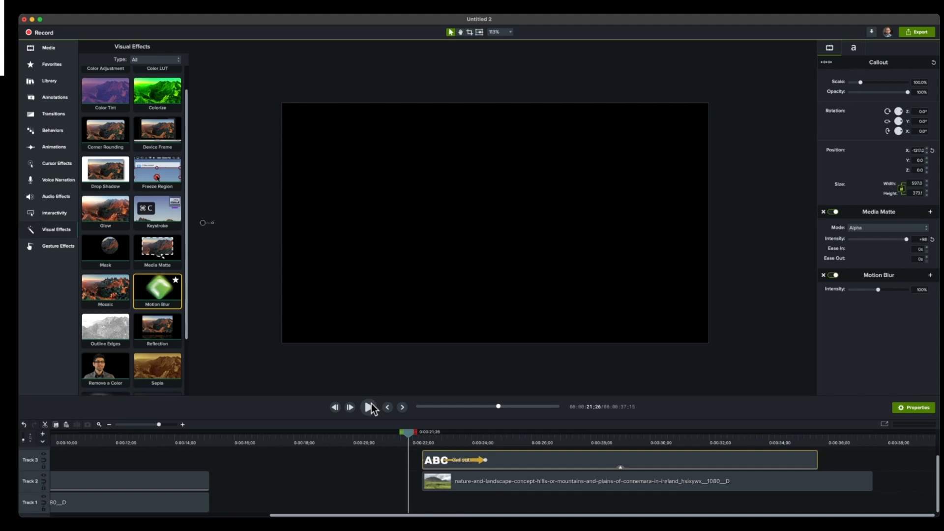
pyautogui.click(371, 403)
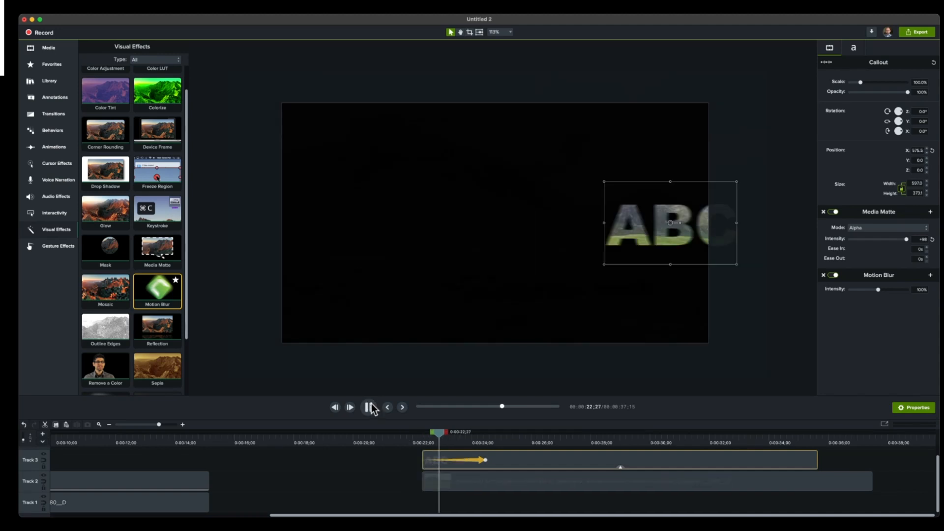
pyautogui.click(370, 407)
pyautogui.click(423, 438)
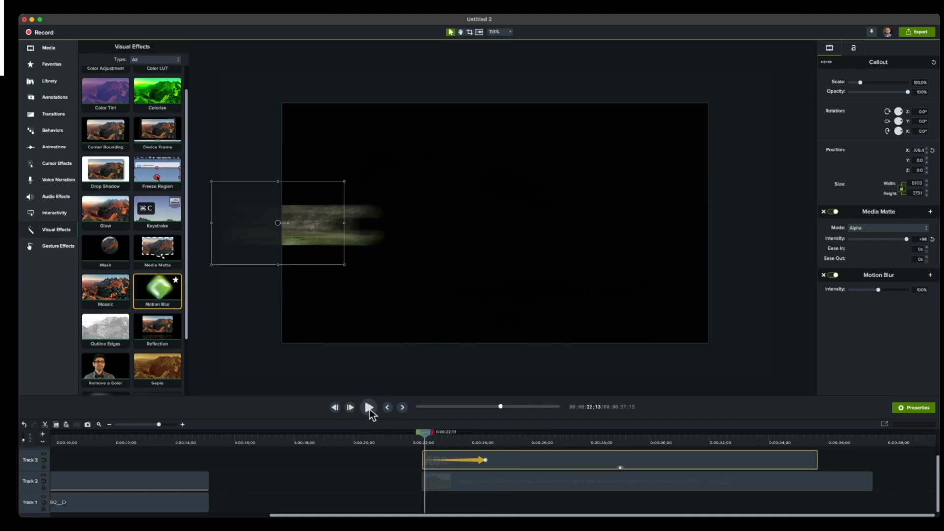
pyautogui.moveTo(424, 432); pyautogui.dragTo(498, 446)
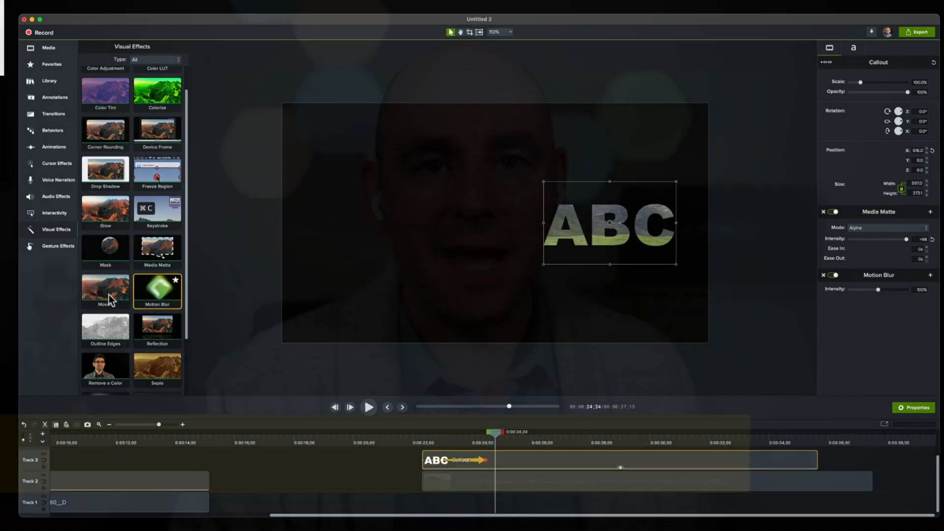
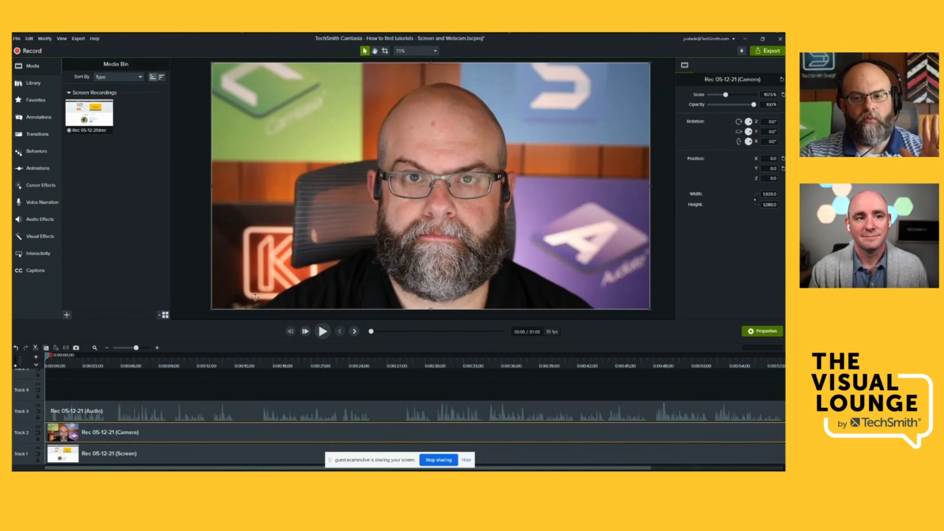
# - Animate the camera clip, ending at about 4;23, to shrink to about 54.4% scale in the canvas's lower-right corner
pyautogui.moveTo(127, 435); pyautogui.dragTo(126, 437)
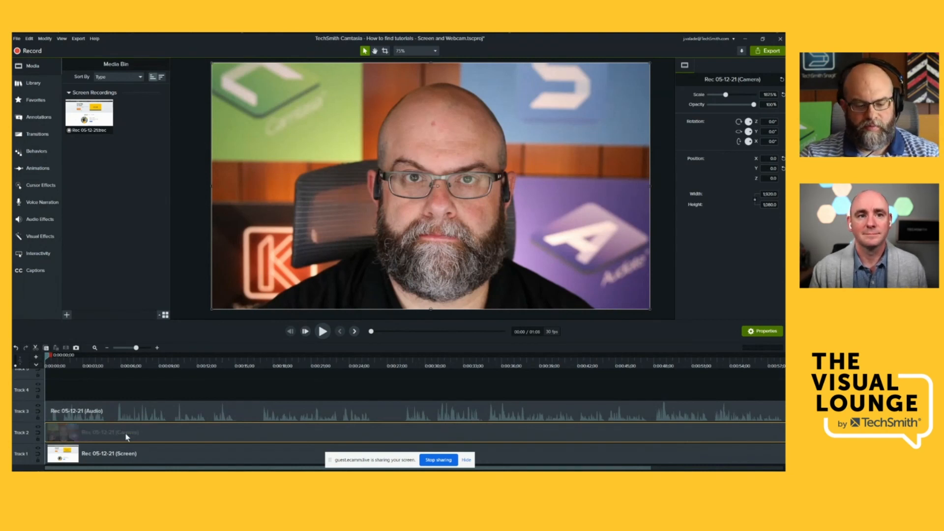
pyautogui.click(138, 357)
pyautogui.hotkey('shift', 'a')
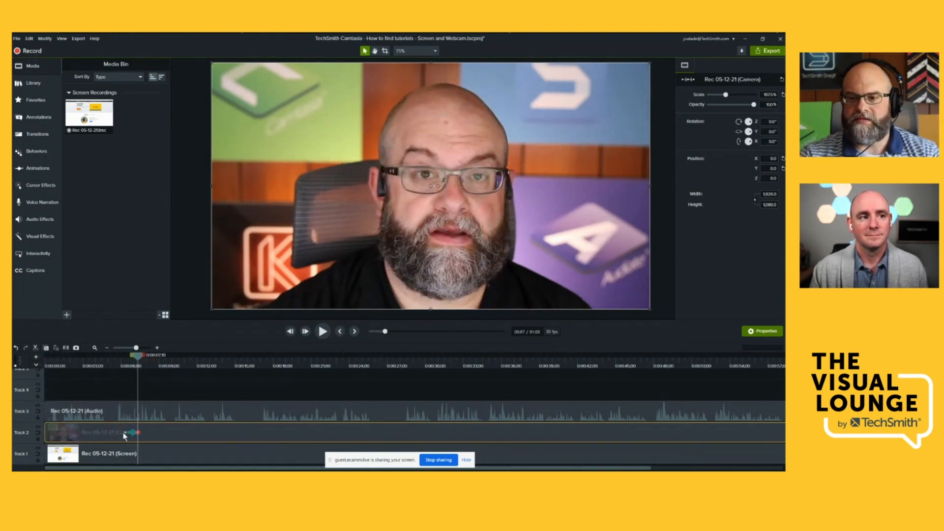
pyautogui.moveTo(125, 433); pyautogui.dragTo(94, 435)
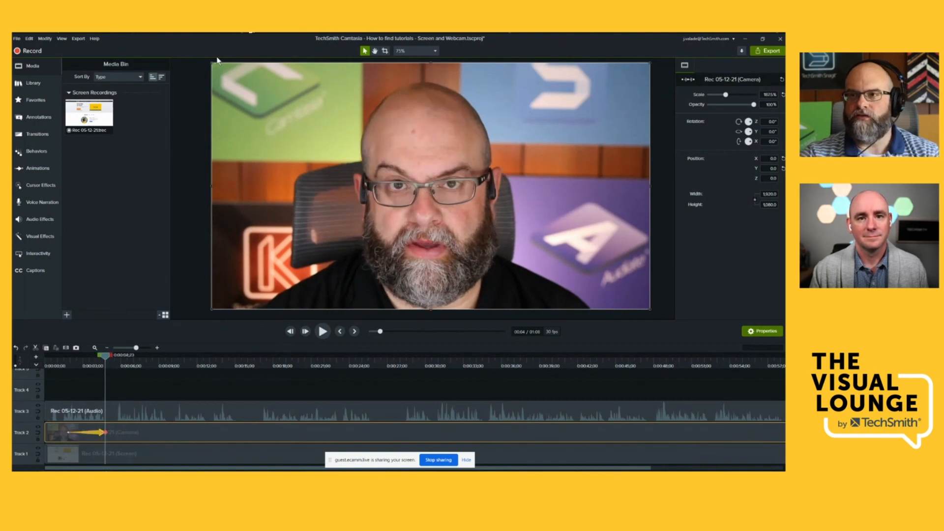
pyautogui.moveTo(211, 64); pyautogui.dragTo(521, 325)
pyautogui.moveTo(585, 289); pyautogui.dragTo(574, 286)
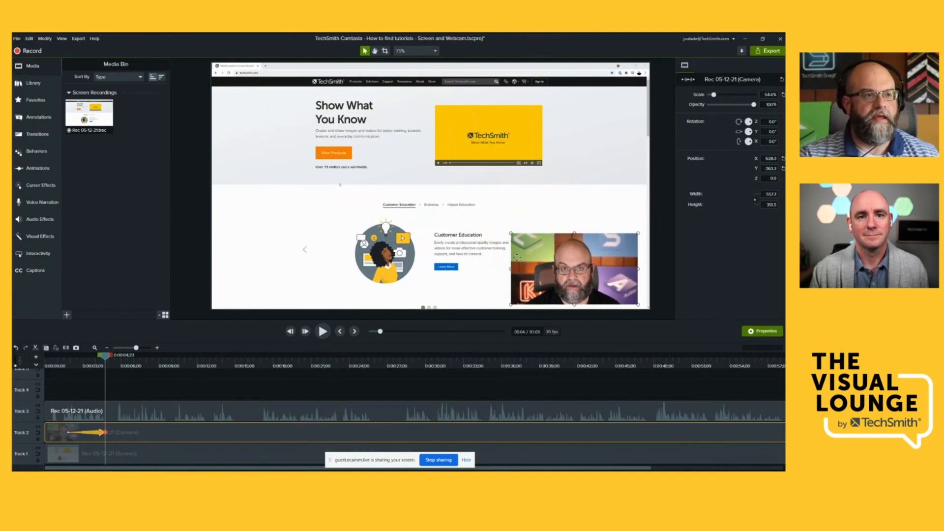
# - Apply the Motion Blur visual effect to the camera clip
pyautogui.click(39, 235)
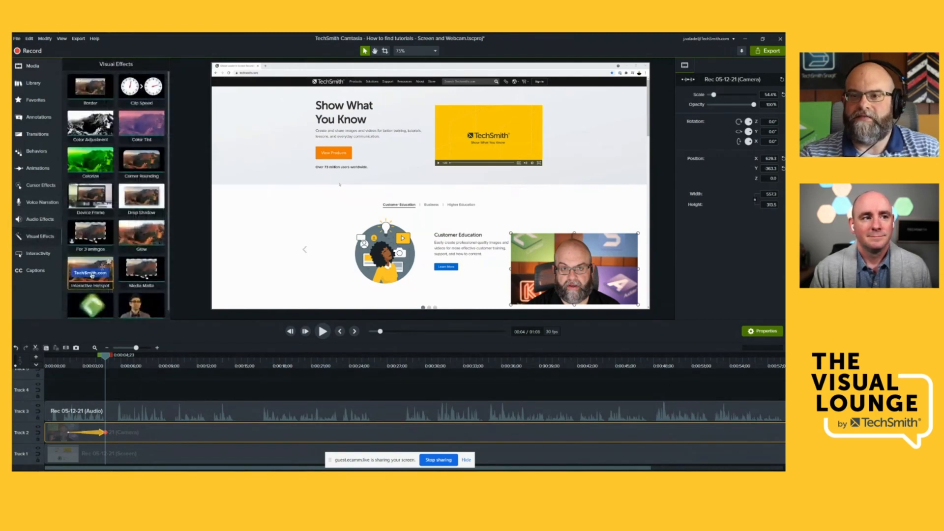
pyautogui.scroll(-1, 101, 290)
pyautogui.moveTo(96, 298); pyautogui.dragTo(91, 431)
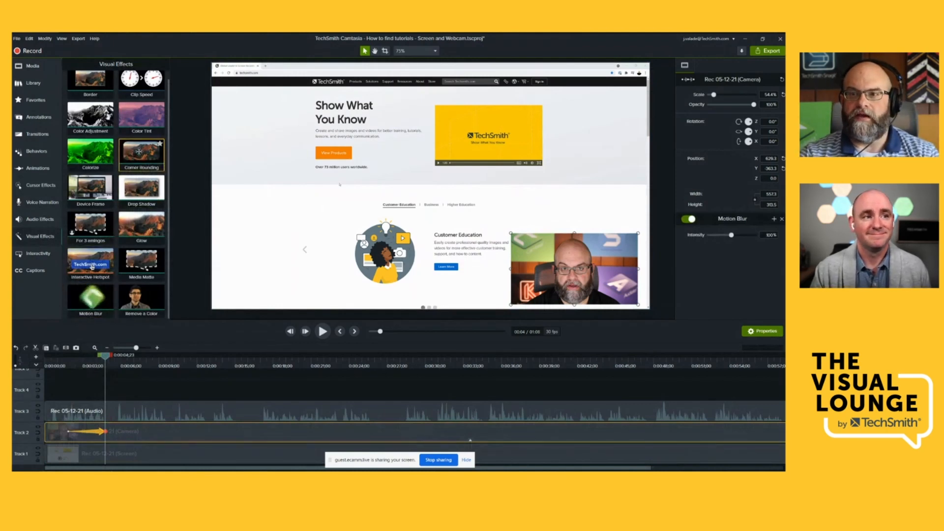
# - Apply Corner Rounding to the camera clip, rounding only the upper-left and lower-right corners with a radius of about 420
pyautogui.moveTo(139, 152); pyautogui.dragTo(511, 280)
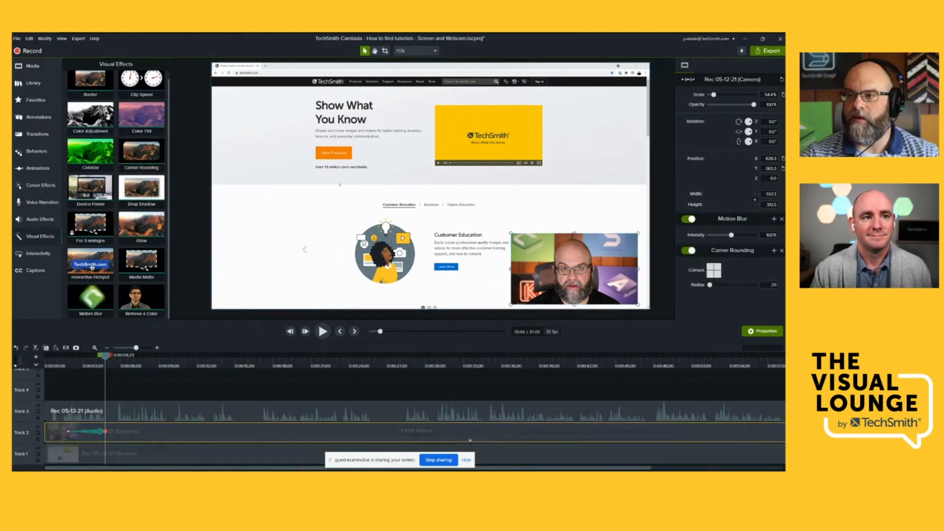
pyautogui.click(712, 273)
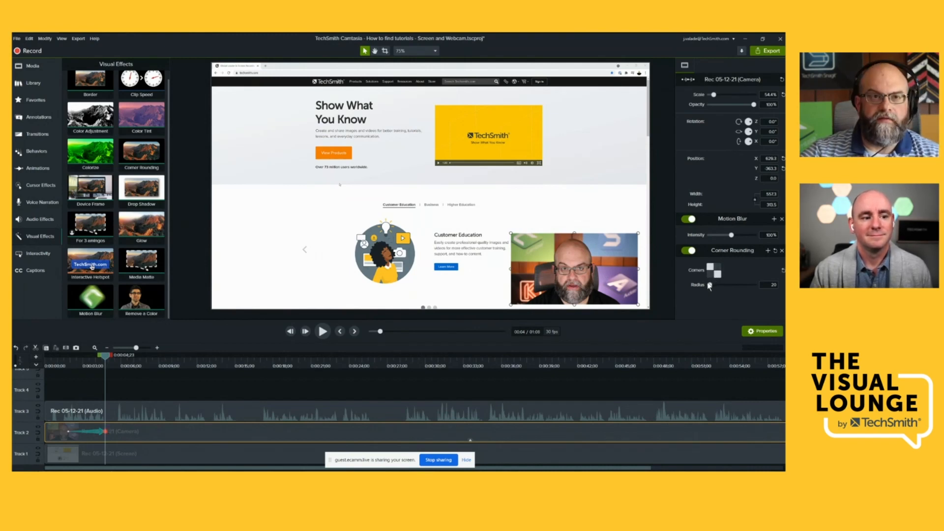
pyautogui.moveTo(709, 285); pyautogui.dragTo(706, 285)
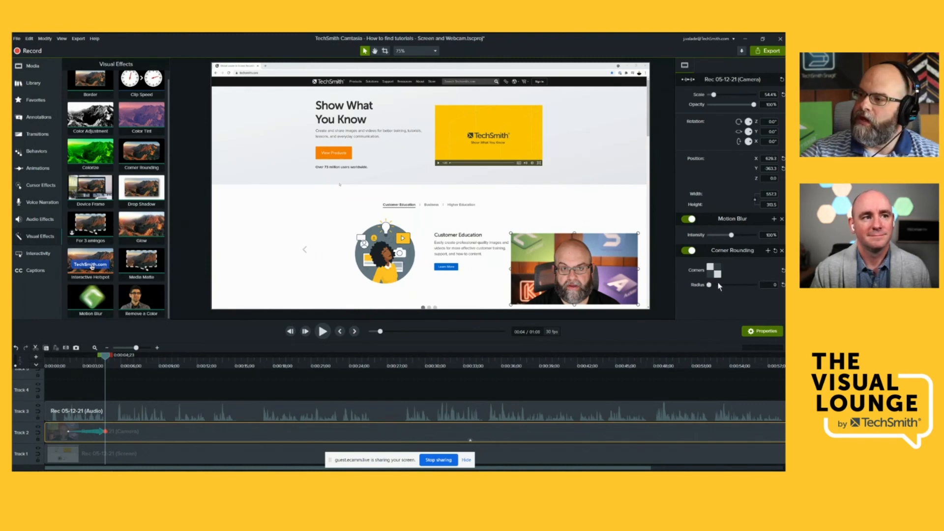
pyautogui.moveTo(712, 284); pyautogui.dragTo(730, 291)
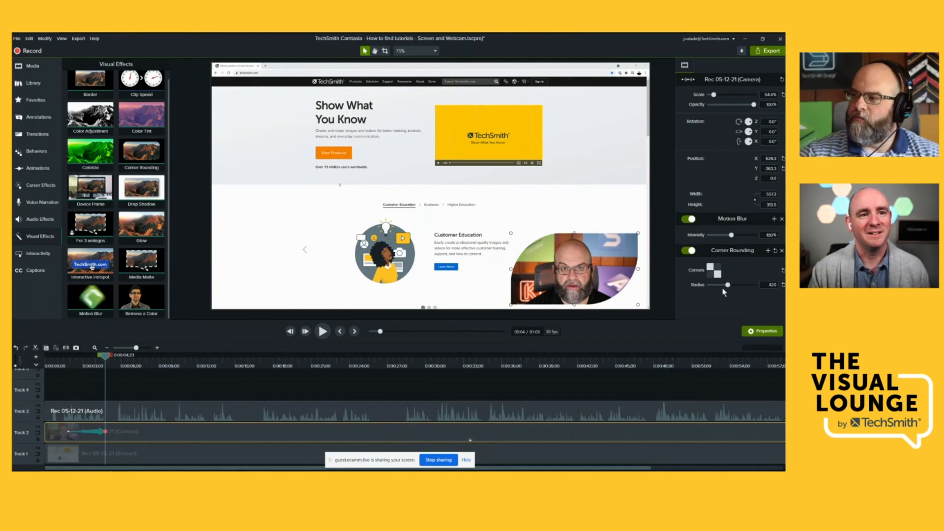
# - Round all four corners of the camera clip and set the corner radius to about 244
pyautogui.click(710, 273)
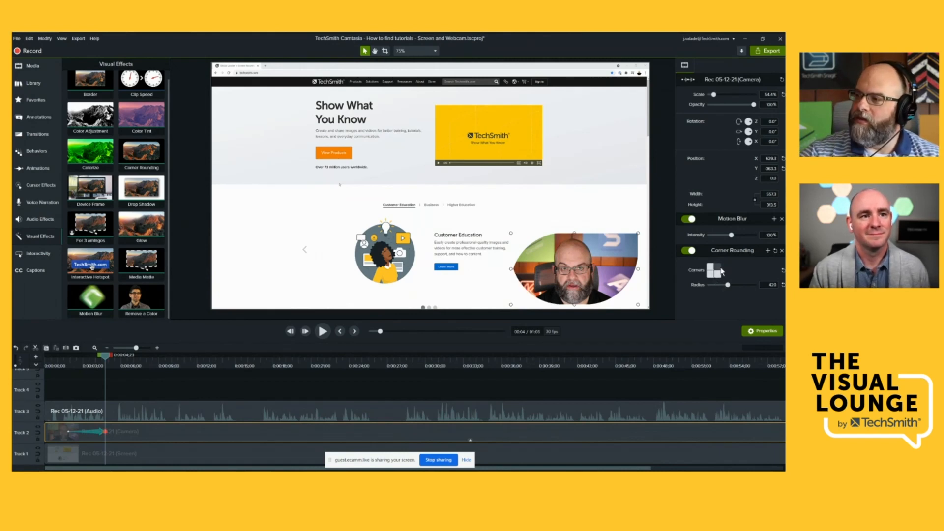
pyautogui.click(717, 266)
pyautogui.click(718, 274)
pyautogui.moveTo(728, 284); pyautogui.dragTo(721, 288)
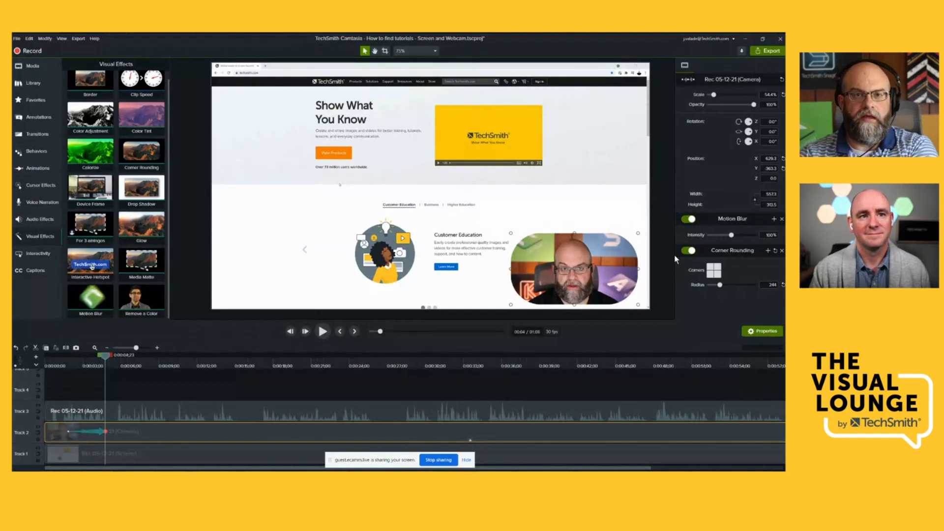
# - Turn off Corner Rounding and Motion Blur, and crop both sides of the camera clip to a near square about 319 wide
pyautogui.click(688, 250)
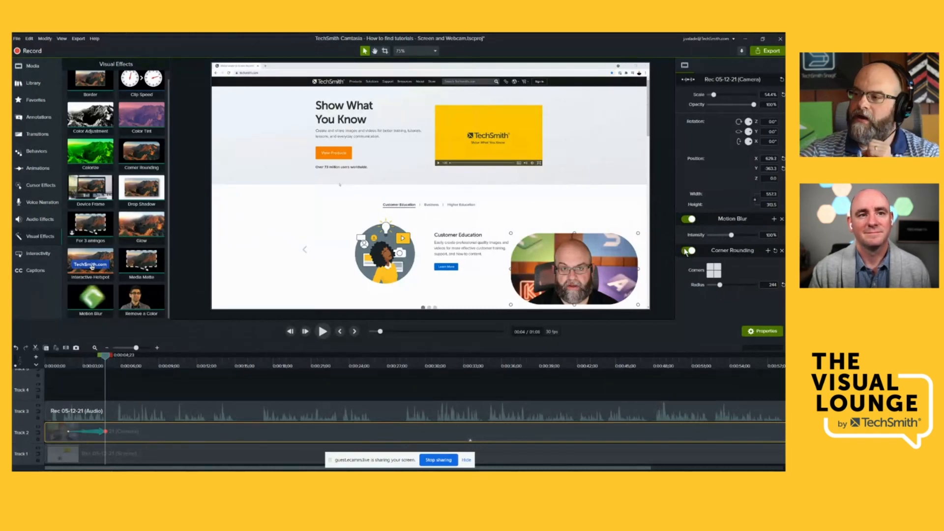
pyautogui.click(687, 219)
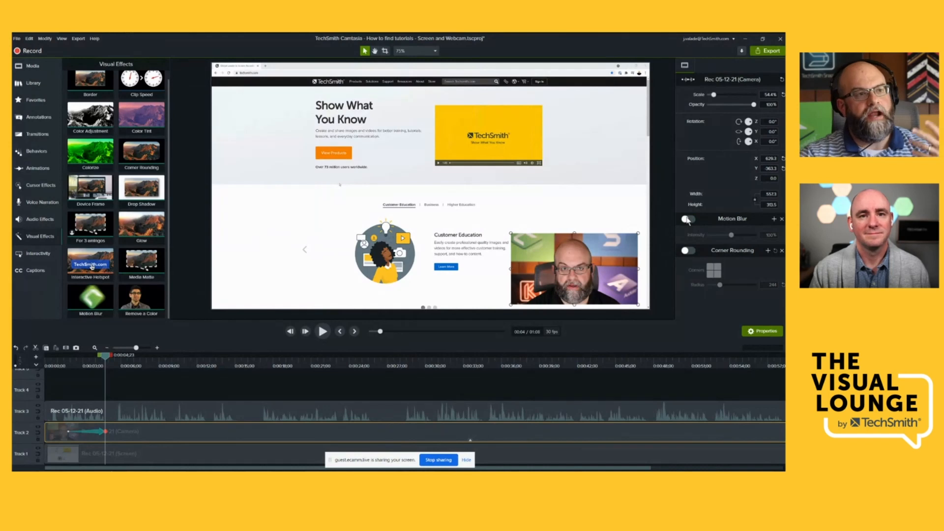
pyautogui.moveTo(105, 356); pyautogui.dragTo(110, 356)
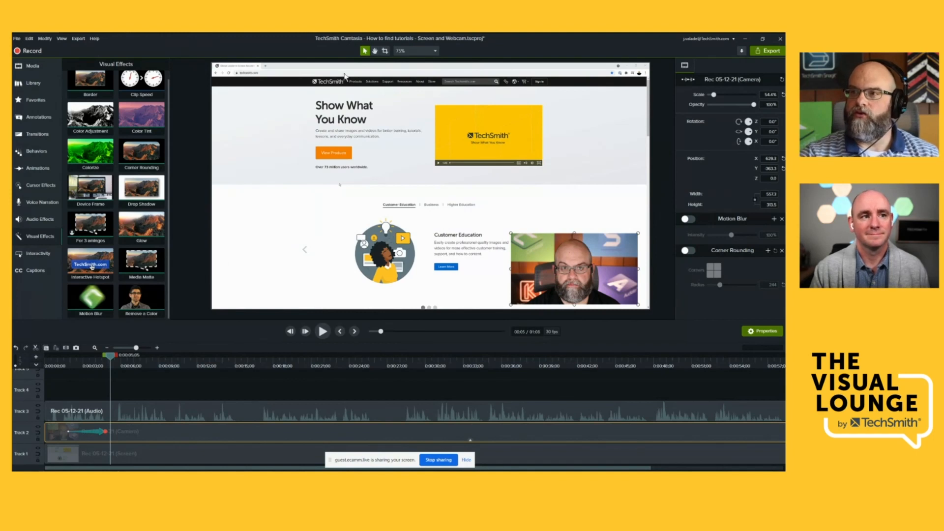
pyautogui.click(385, 51)
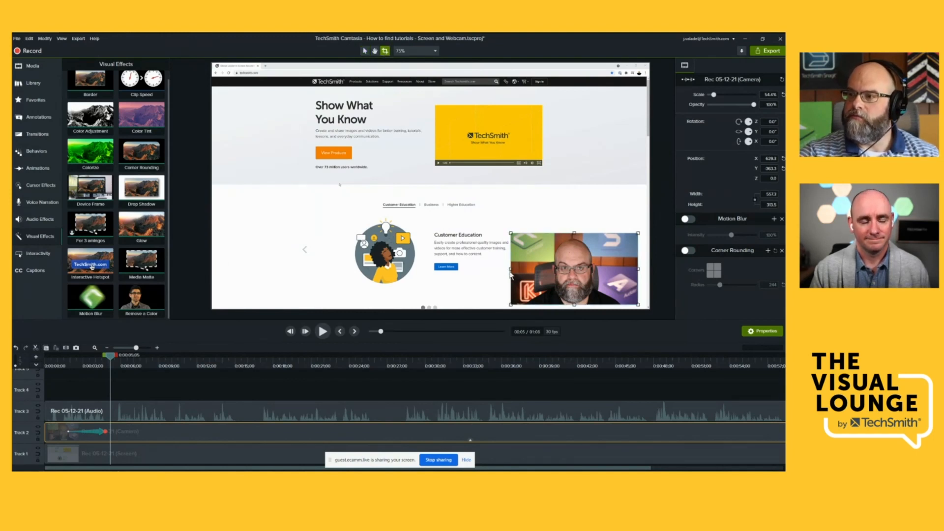
pyautogui.moveTo(510, 268); pyautogui.dragTo(534, 269)
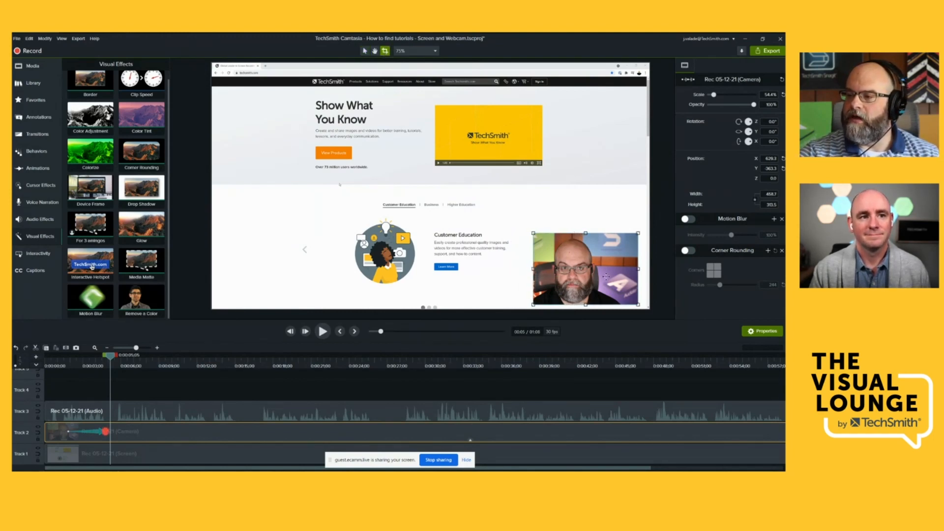
pyautogui.moveTo(638, 270); pyautogui.dragTo(609, 276)
pyautogui.moveTo(533, 269); pyautogui.dragTo(536, 269)
pyautogui.click(364, 51)
# - Turn Corner Rounding back on with a radius of about 305 to form a circle, and turn Motion Blur back on
pyautogui.click(689, 250)
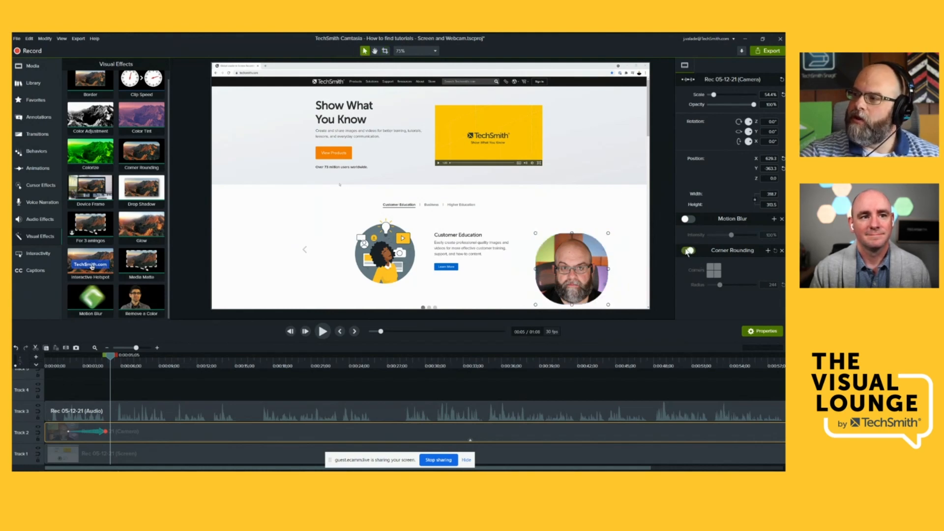
pyautogui.moveTo(720, 285); pyautogui.dragTo(723, 286)
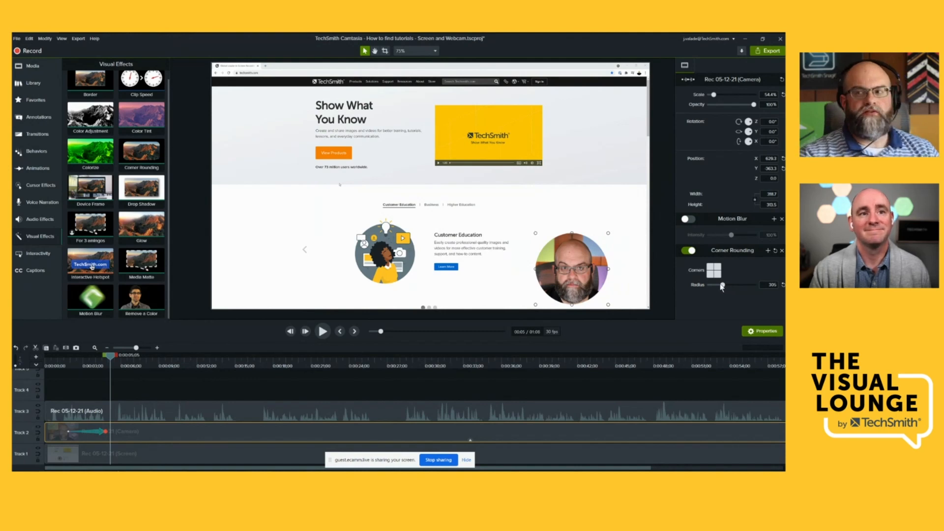
pyautogui.click(689, 219)
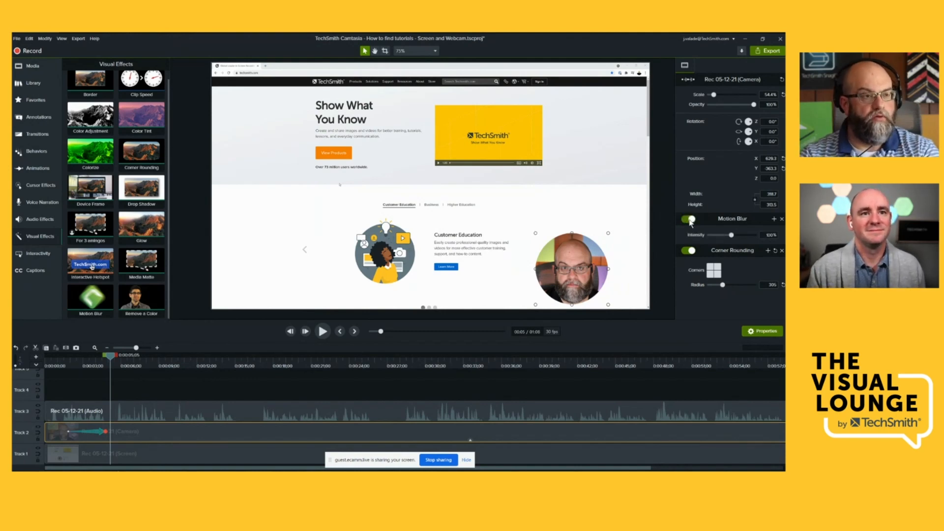
# - Scrub through the camera clip's transition from full screen to the small circle
pyautogui.click(59, 357)
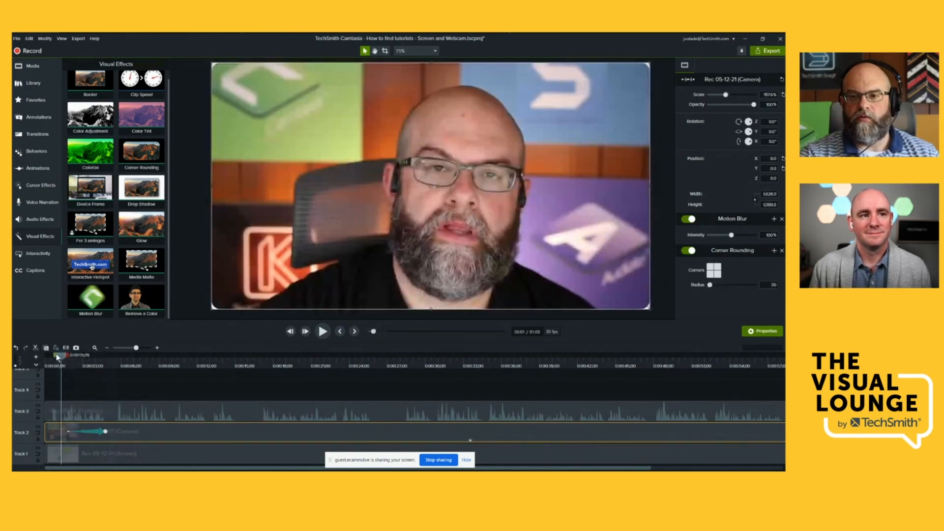
pyautogui.moveTo(57, 356); pyautogui.dragTo(114, 361)
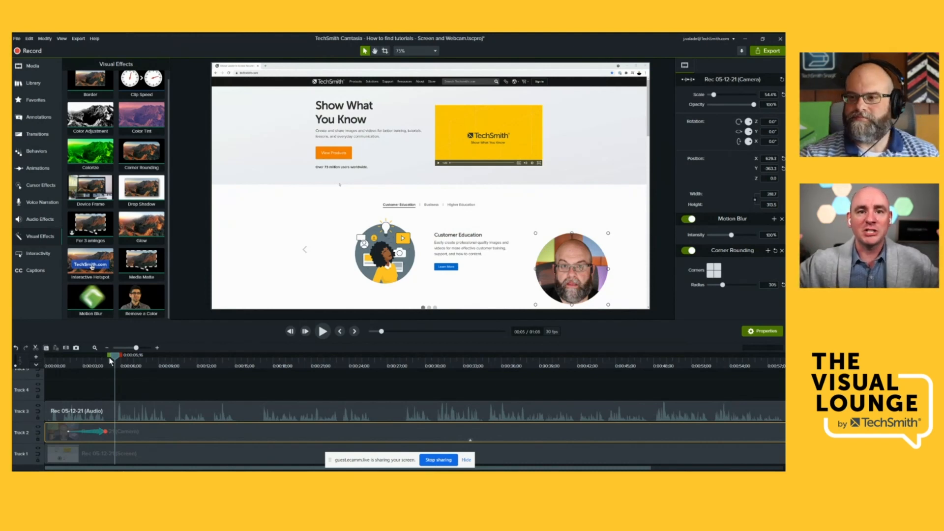
pyautogui.click(206, 394)
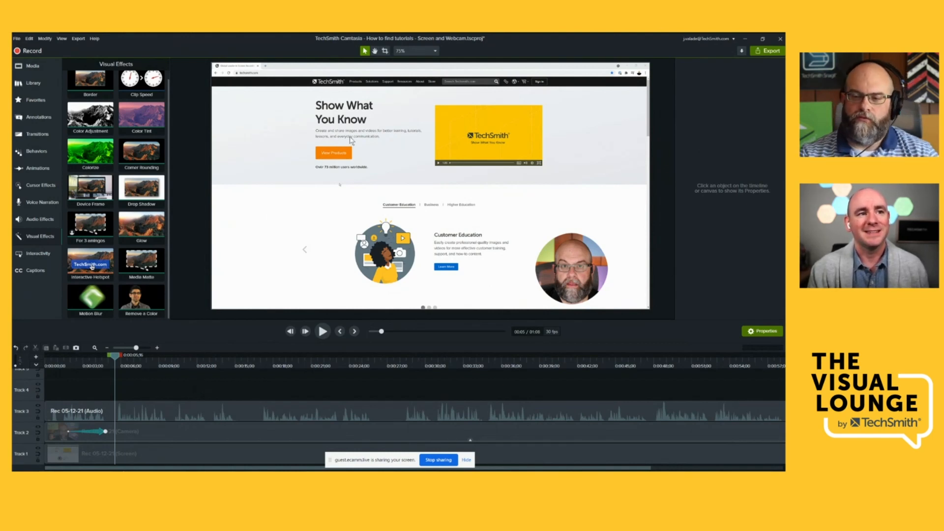
# - Try the canvas Pan mode, show the camera clip's handles in Crop mode, and return to Edit mode
pyautogui.click(376, 51)
pyautogui.moveTo(416, 143)
pyautogui.mouseDown()
pyautogui.moveTo(395, 164)
pyautogui.moveTo(403, 170)
pyautogui.moveTo(418, 157)
pyautogui.moveTo(398, 139)
pyautogui.moveTo(401, 147)
pyautogui.mouseUp()
pyautogui.click(385, 52)
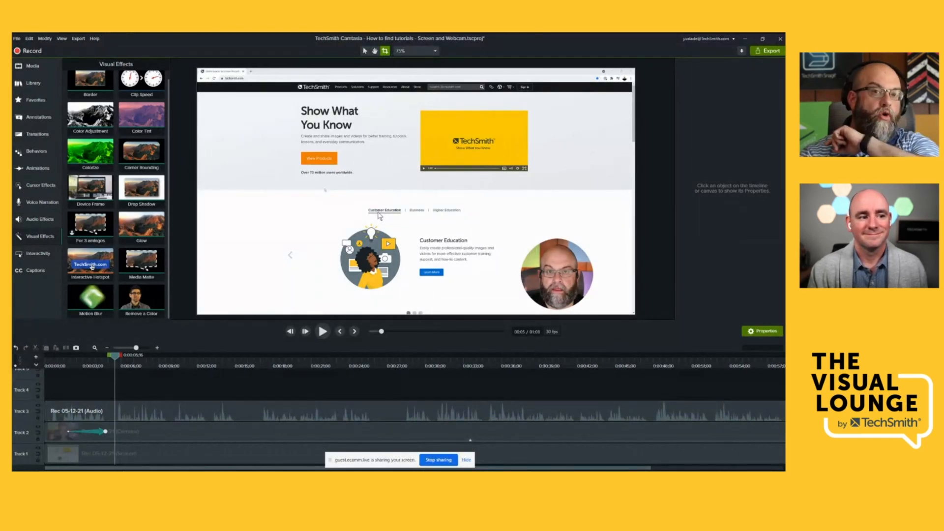
pyautogui.click(236, 432)
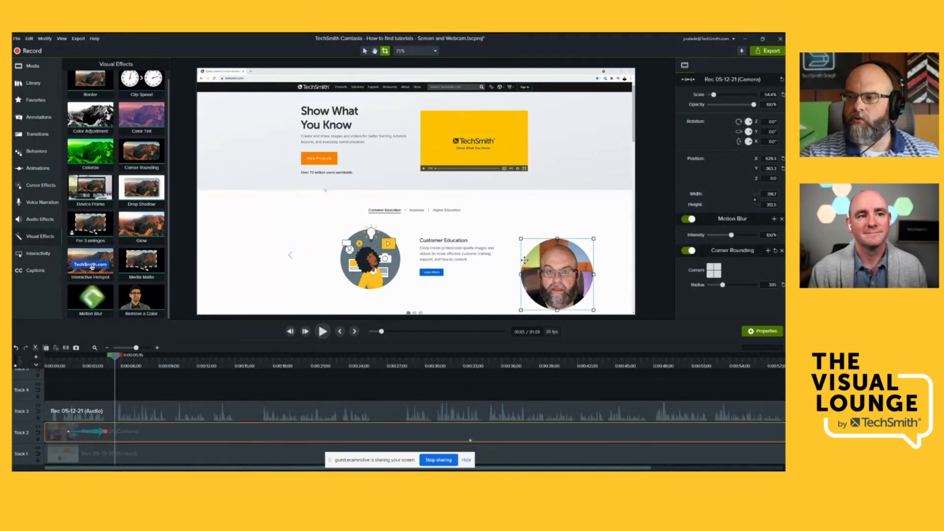
pyautogui.click(364, 52)
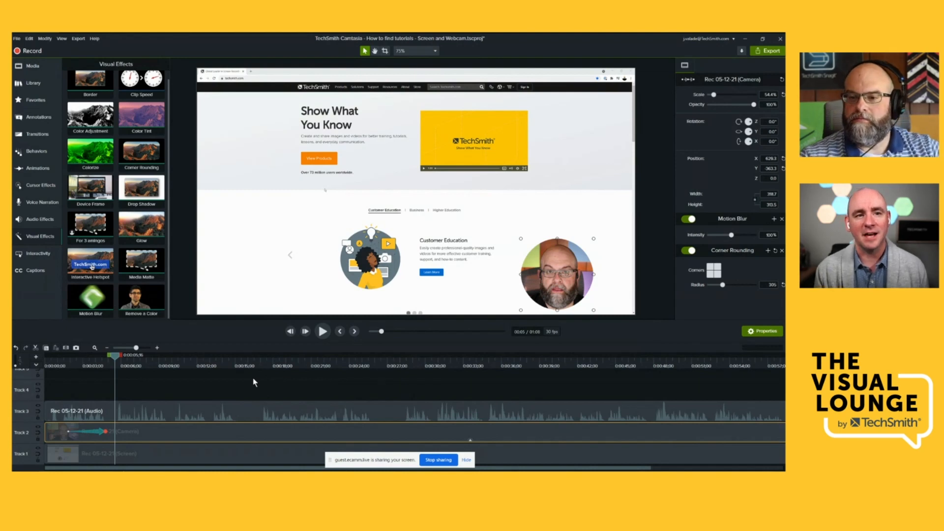
# - Shift all clips about 20 seconds later on the timeline to leave empty space at the start
pyautogui.scroll(1, 255, 385)
pyautogui.scroll(1, 255, 384)
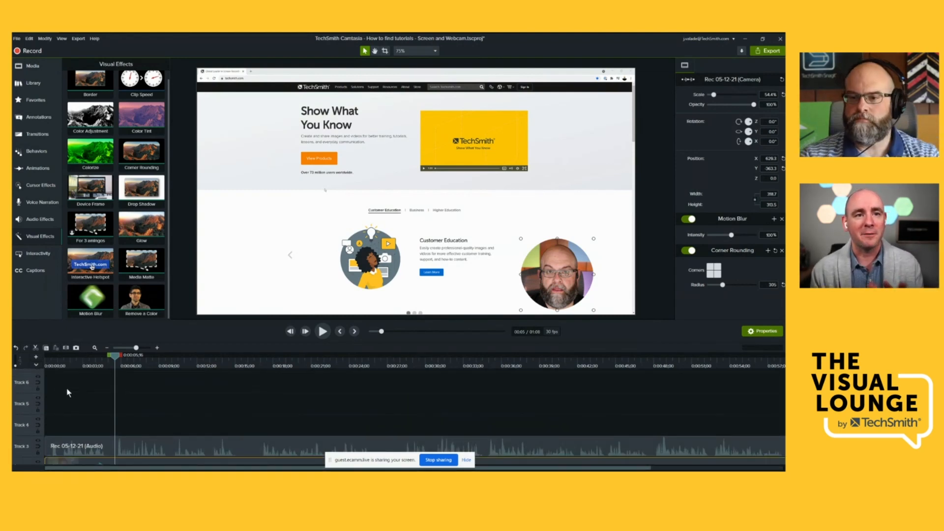
pyautogui.moveTo(62, 362); pyautogui.dragTo(46, 362)
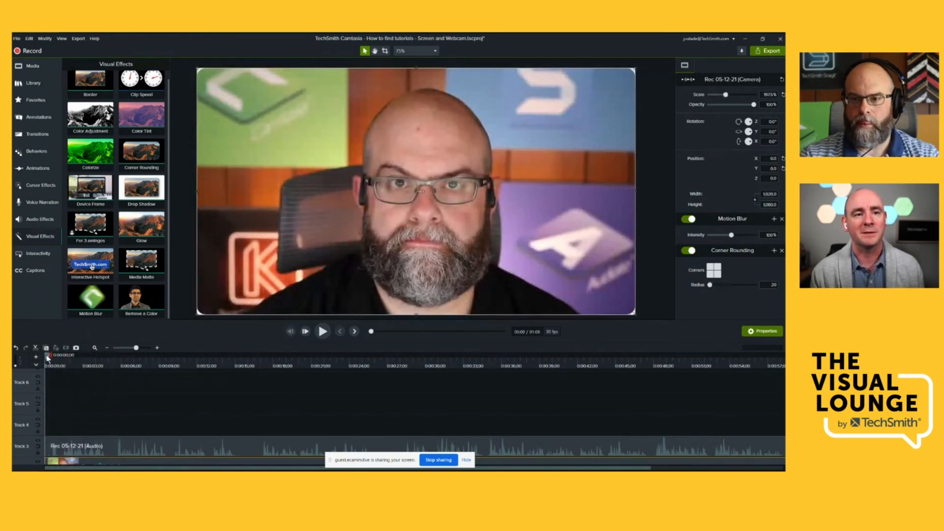
pyautogui.moveTo(54, 358); pyautogui.dragTo(301, 402)
# - Add a red speech bubble, a teal cloud bubble, a red arrow and a purple rounded bubble callout to the canvas at 1;12
pyautogui.click(61, 363)
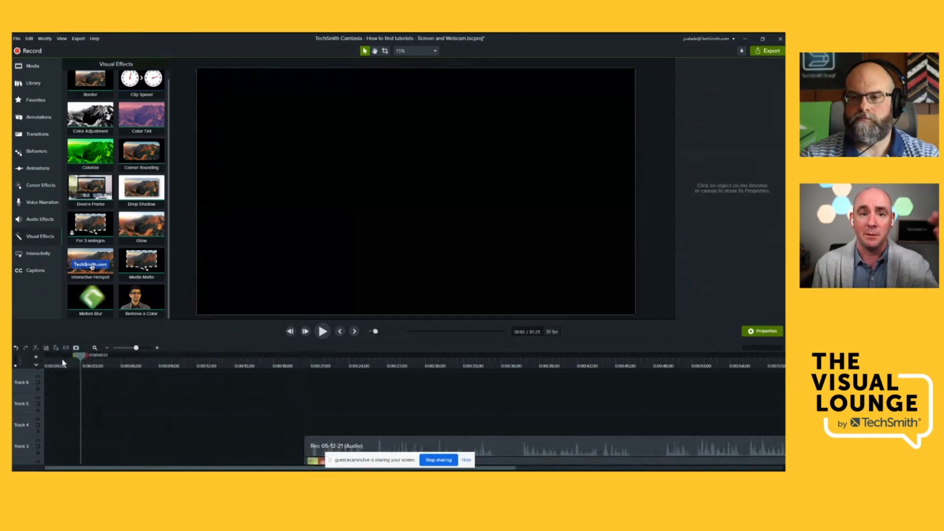
pyautogui.click(35, 117)
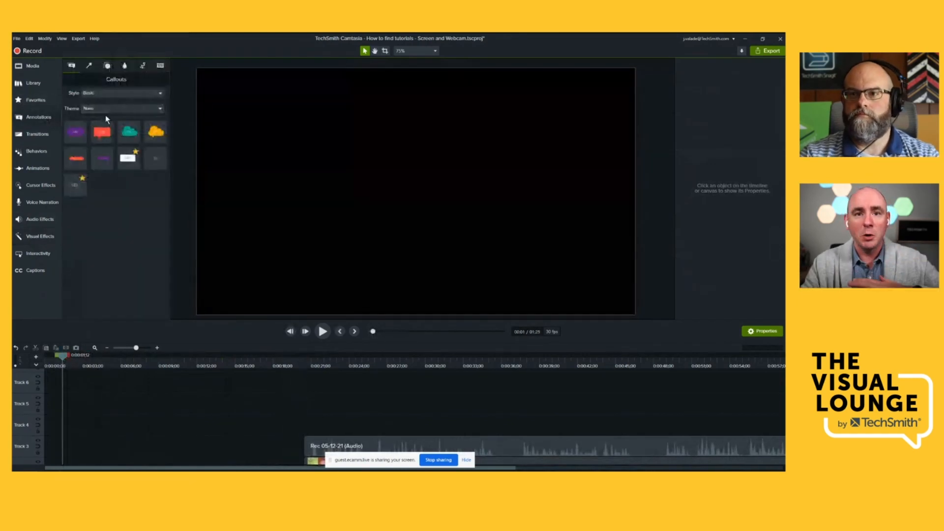
pyautogui.moveTo(99, 131); pyautogui.dragTo(288, 126)
pyautogui.moveTo(129, 132); pyautogui.dragTo(389, 231)
pyautogui.moveTo(76, 158); pyautogui.dragTo(423, 144)
pyautogui.moveTo(75, 132); pyautogui.dragTo(529, 263)
pyautogui.scroll(-1, 167, 396)
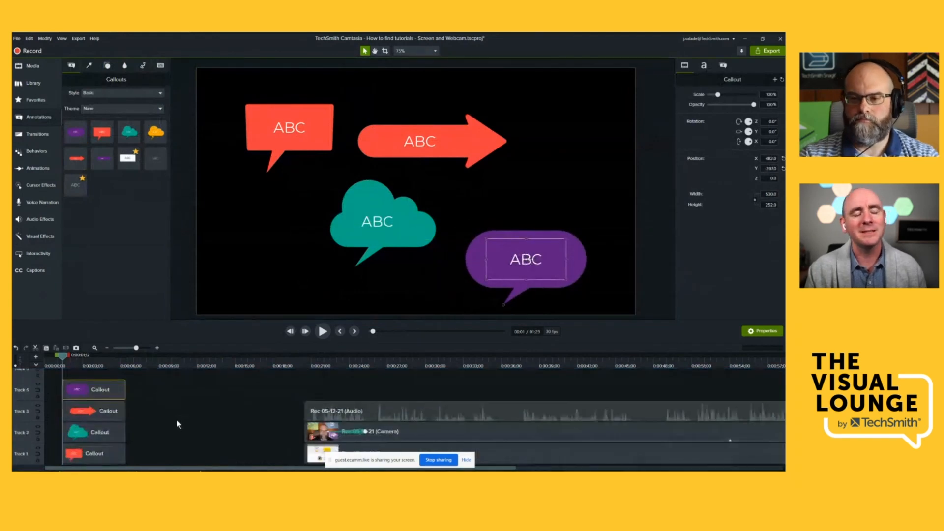
pyautogui.click(178, 425)
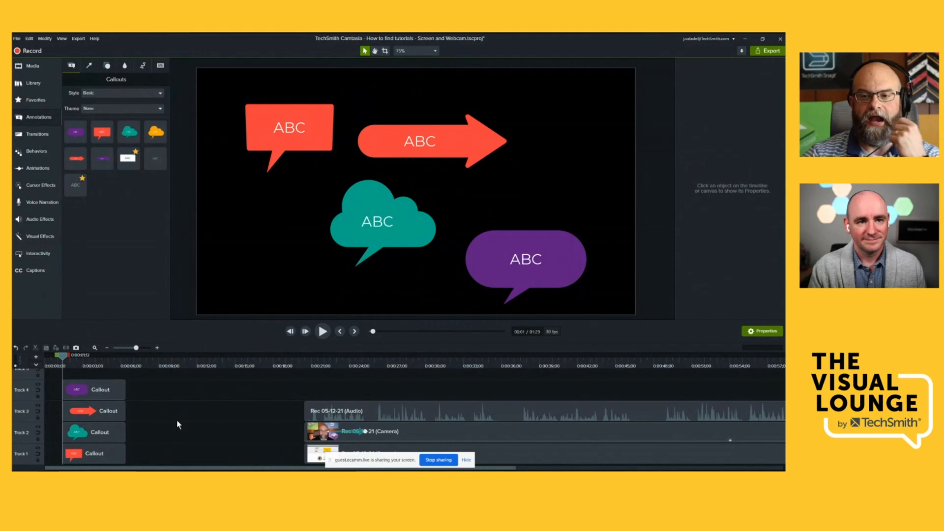
# - Group the four callouts at the start of the timeline
pyautogui.moveTo(135, 392); pyautogui.dragTo(103, 452)
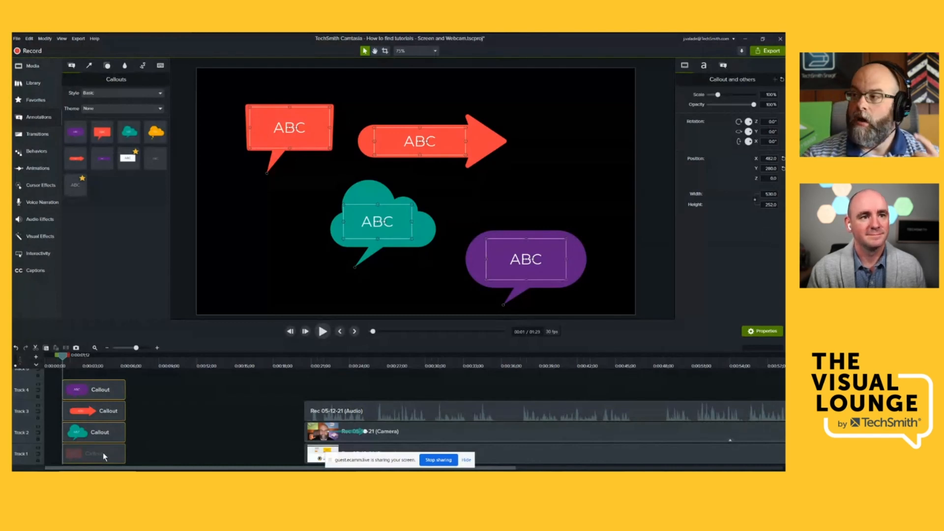
pyautogui.rightClick(114, 397)
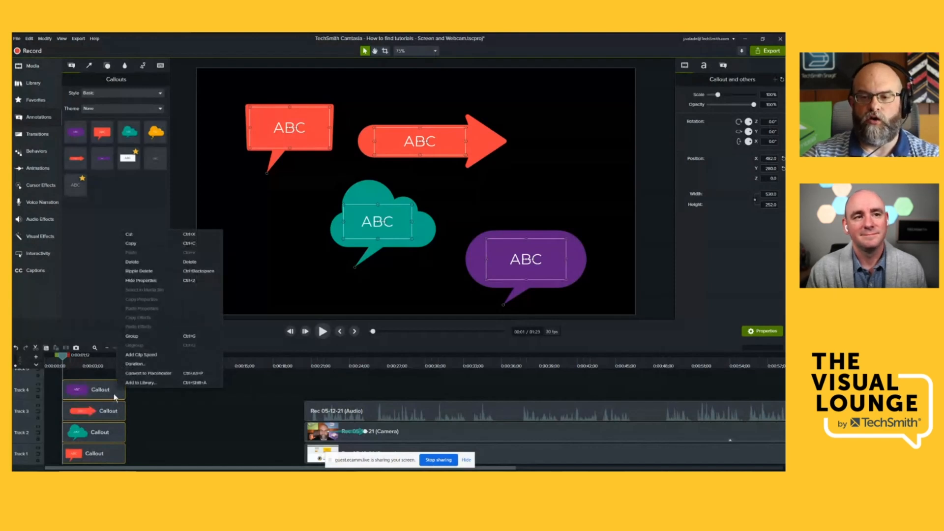
pyautogui.click(146, 337)
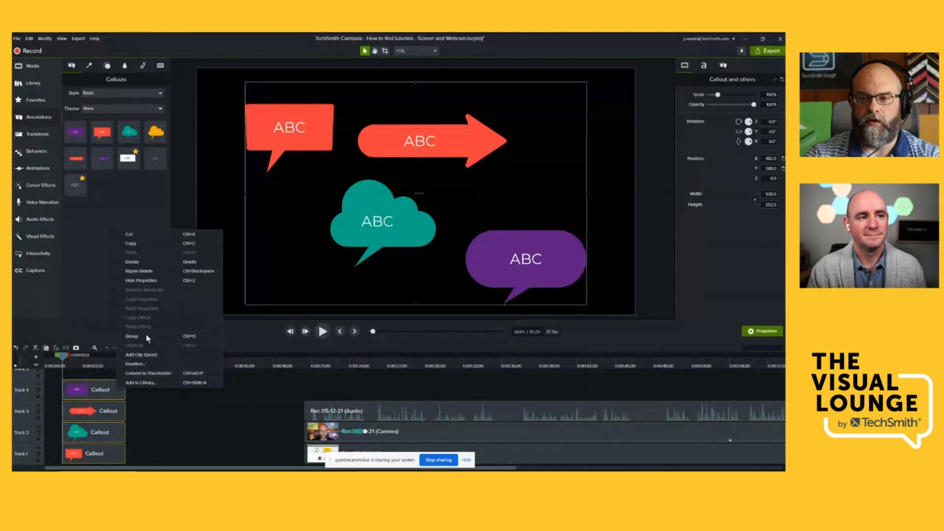
# - Combine the selected callouts into a group and change the red speech bubble's text to "Hi" plus the co-host's first name
pyautogui.click(146, 336)
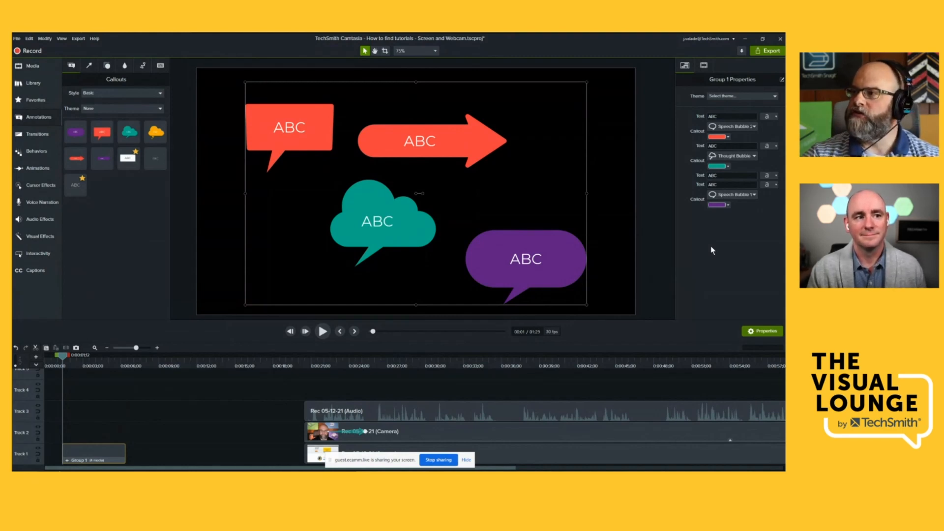
pyautogui.doubleClick(724, 115)
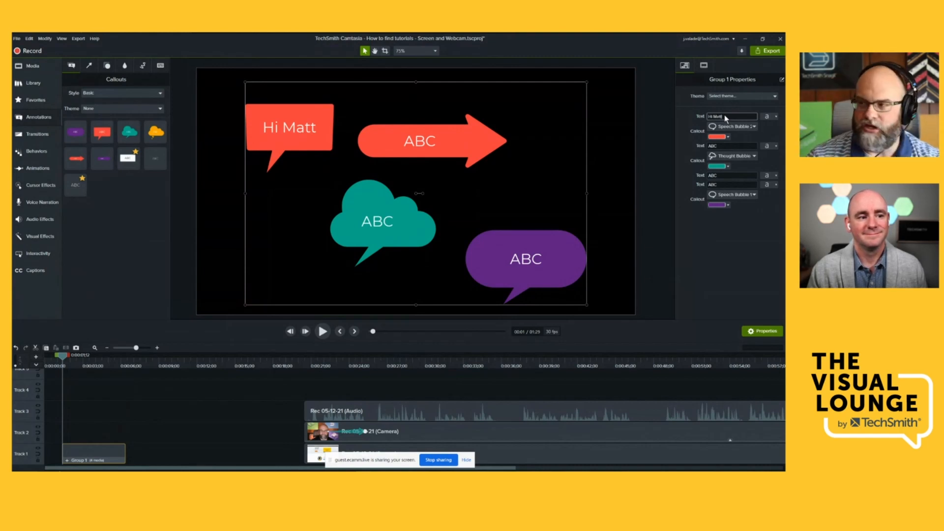
# - Apply the Camtasia 2021 theme to the callout group
pyautogui.click(753, 96)
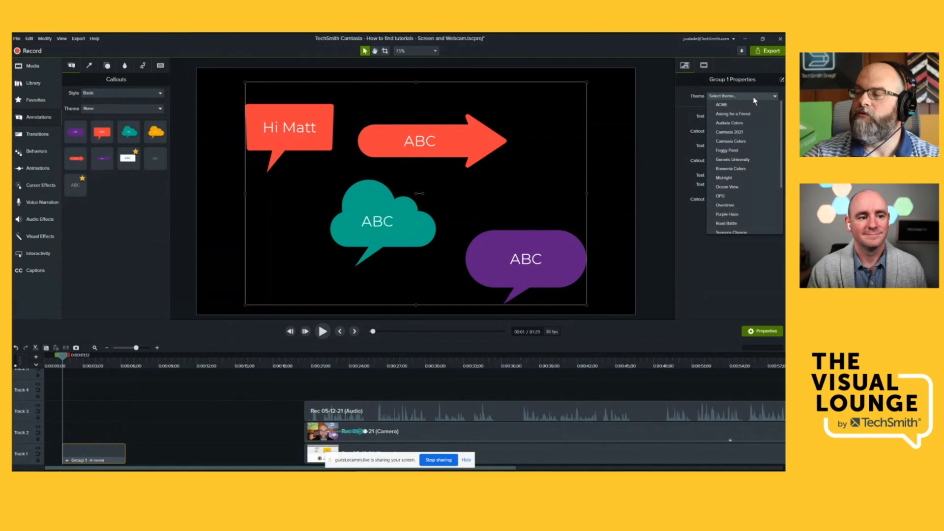
pyautogui.click(736, 130)
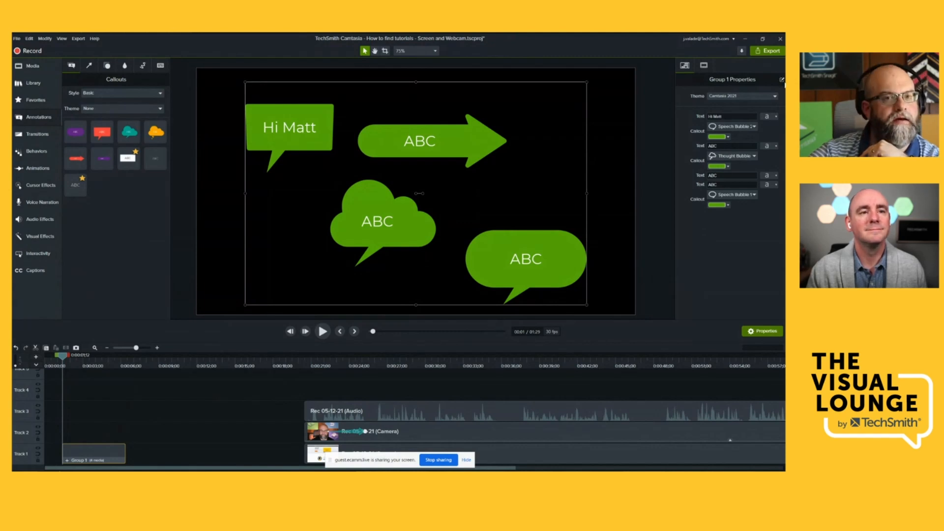
# - Link the text properties of the arrow and the rounded bubble in the group's Quick Property Editor and save
pyautogui.click(782, 80)
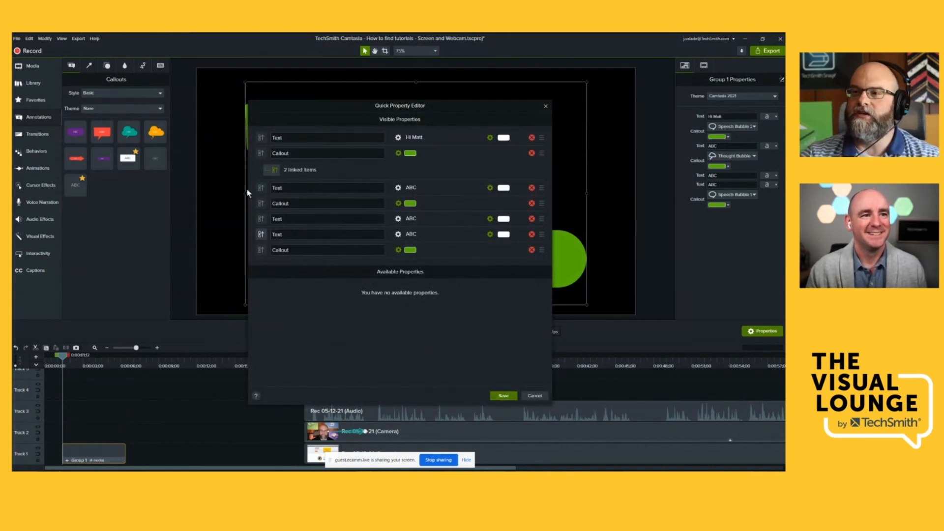
pyautogui.click(274, 170)
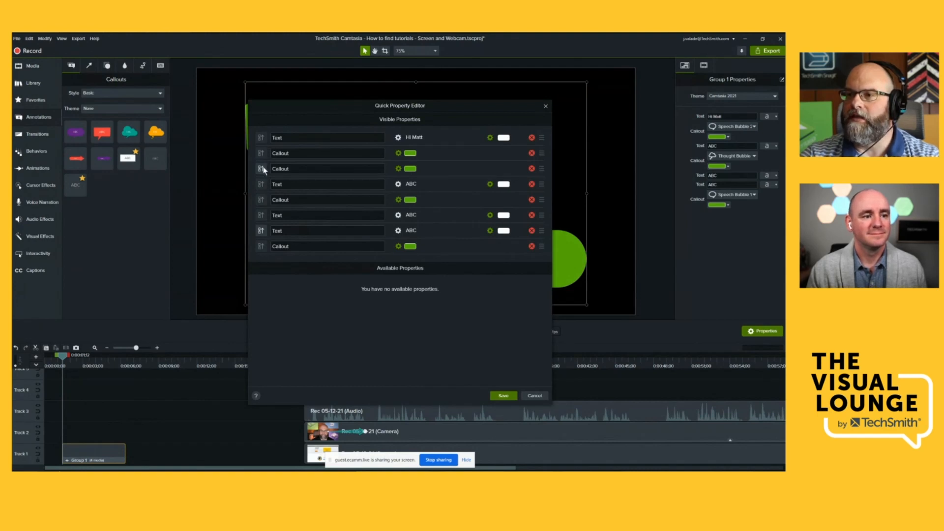
pyautogui.click(261, 169)
pyautogui.click(261, 235)
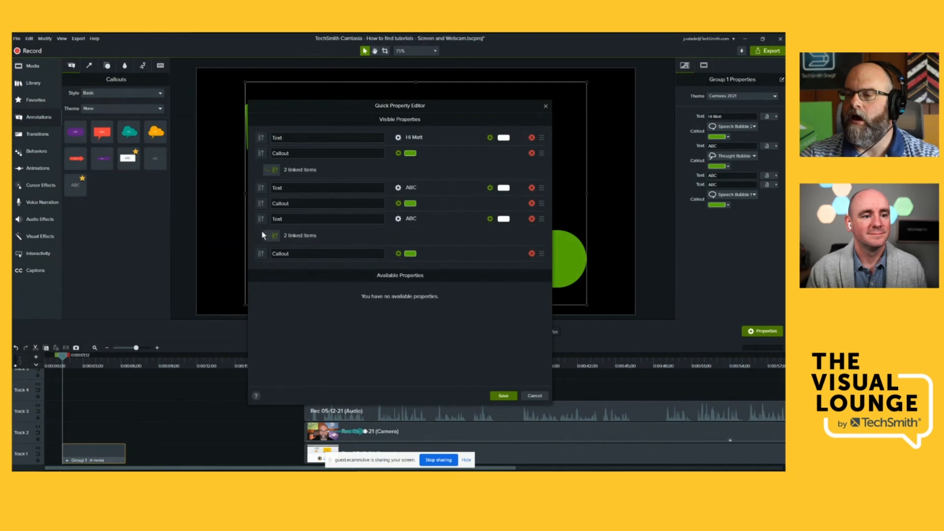
pyautogui.click(503, 396)
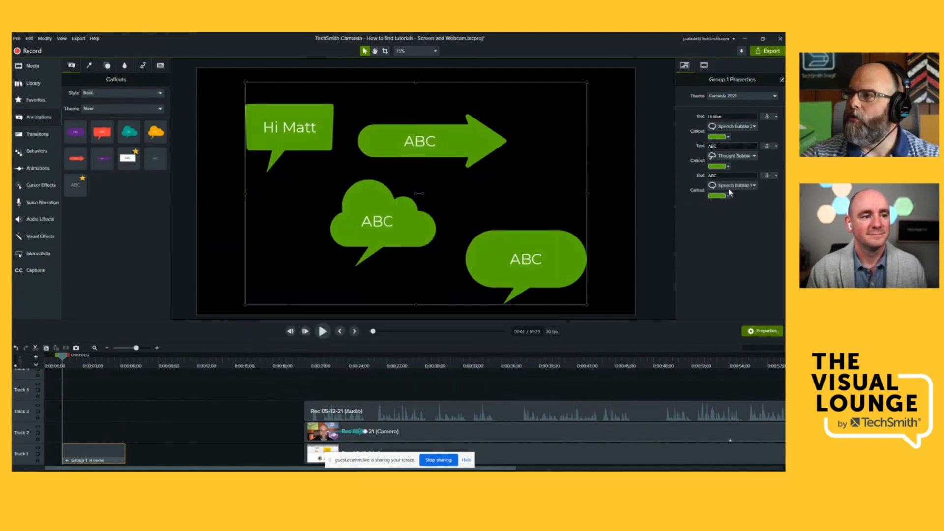
# - Set the cloud bubble's text and the linked text of the arrow and rounded bubble to "Hello"
pyautogui.doubleClick(724, 146)
pyautogui.write('Hello')
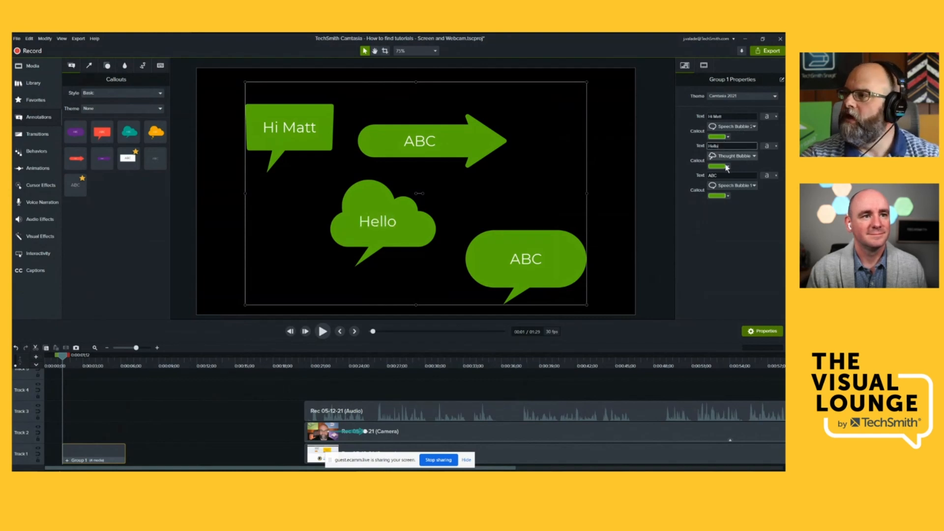
pyautogui.doubleClick(725, 175)
pyautogui.write('Hello')
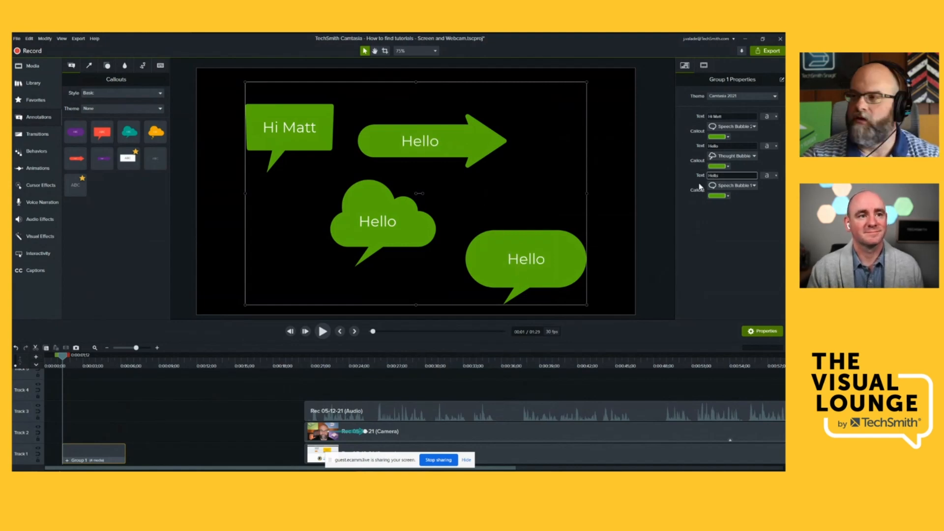
# - Change the rounded bubble's fill to blue and the cloud bubble's fill to white in the group properties
pyautogui.click(719, 196)
pyautogui.click(704, 219)
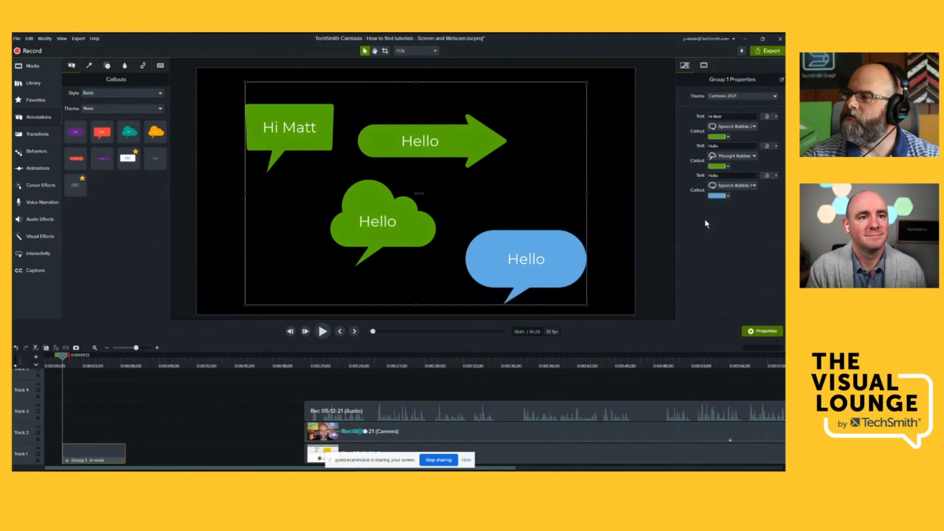
pyautogui.click(718, 166)
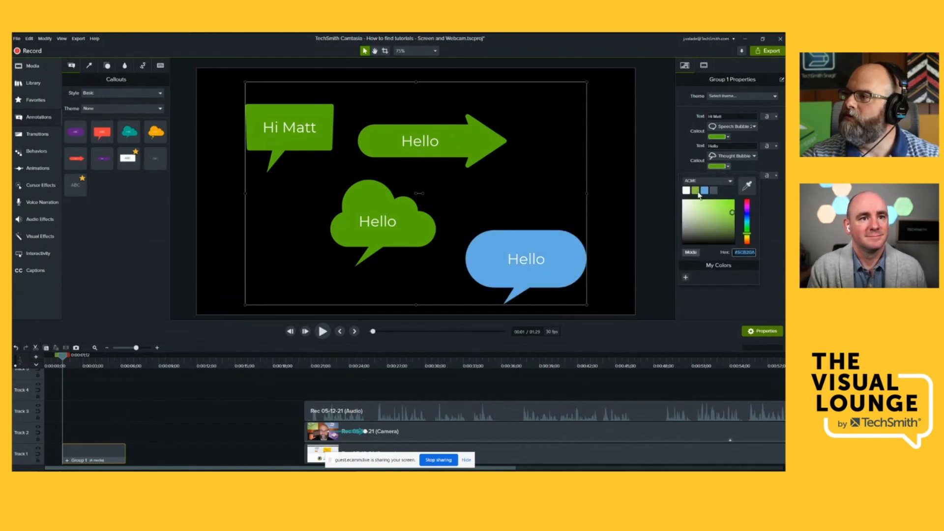
pyautogui.click(686, 191)
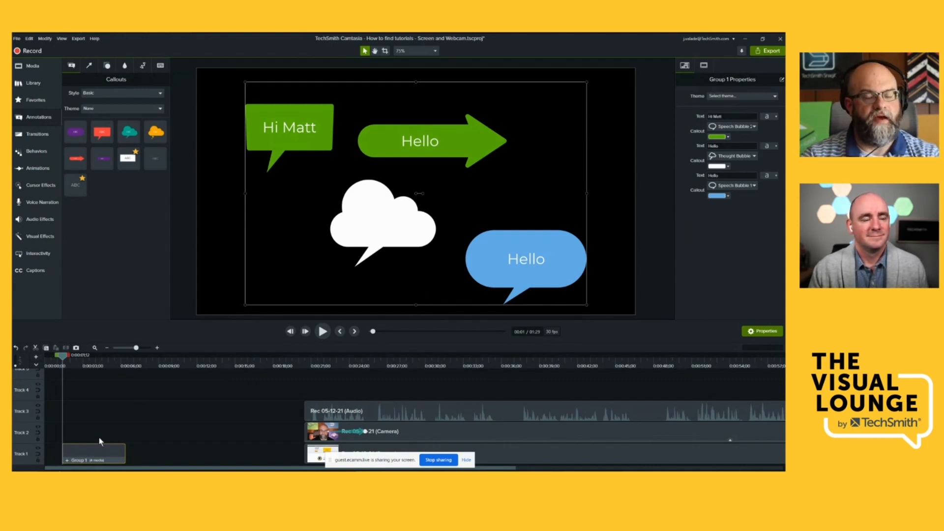
# - Move the callout group up to Track 3 and open it to show its individual callouts
pyautogui.moveTo(96, 450); pyautogui.dragTo(82, 415)
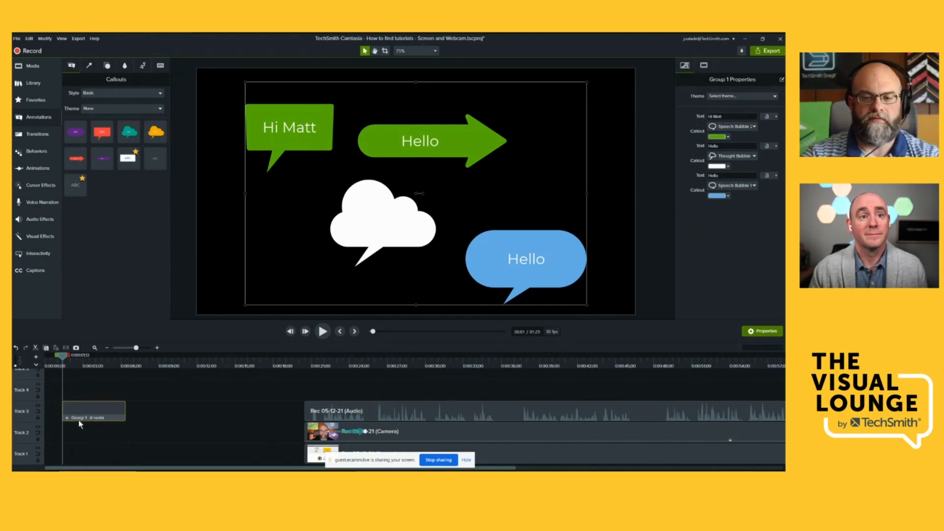
pyautogui.doubleClick(80, 415)
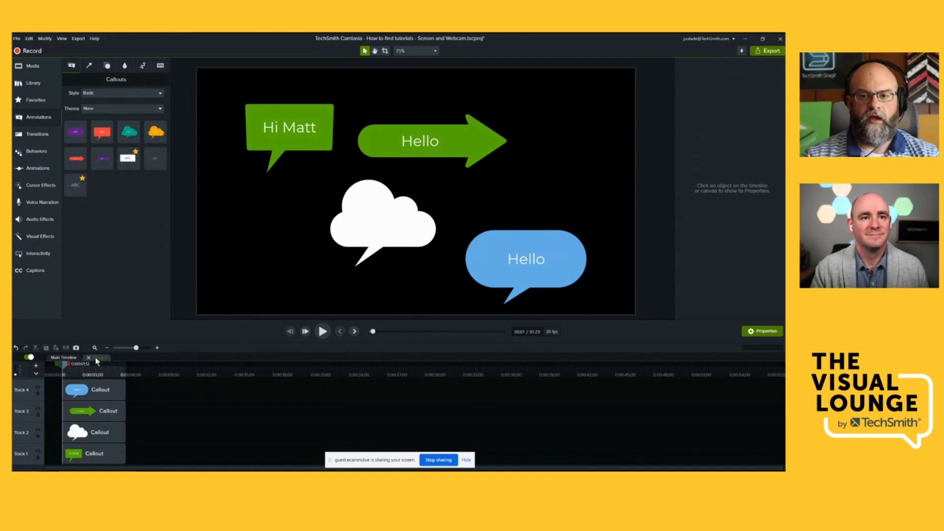
# - Inside the group, trim the arrow callout's end to about 4 s and the cloud callout's start to about 3 s, and close the group
pyautogui.click(90, 417)
pyautogui.moveTo(125, 412); pyautogui.dragTo(99, 413)
pyautogui.click(96, 430)
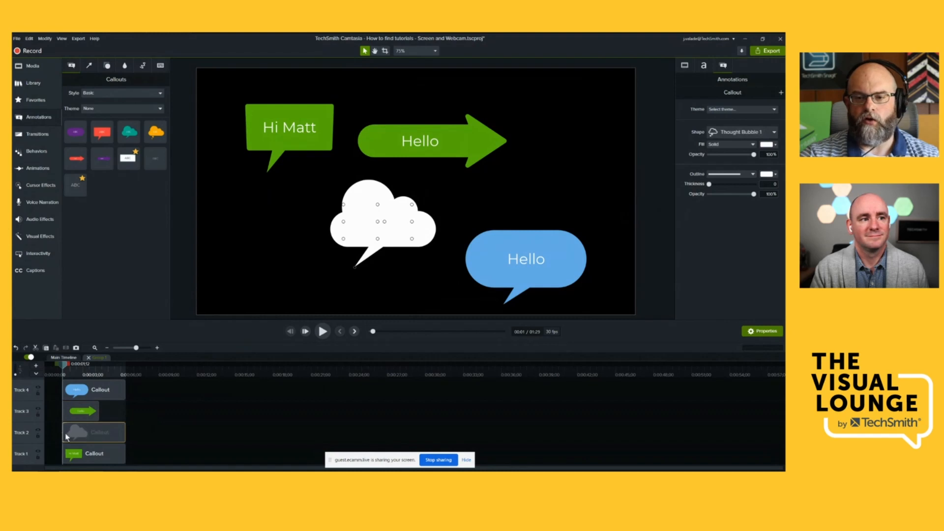
pyautogui.moveTo(62, 433); pyautogui.dragTo(82, 433)
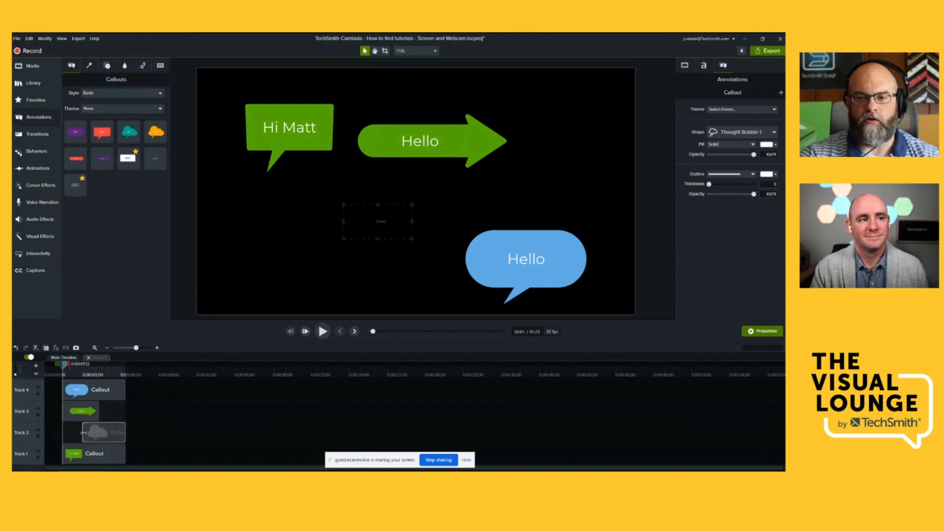
pyautogui.click(88, 358)
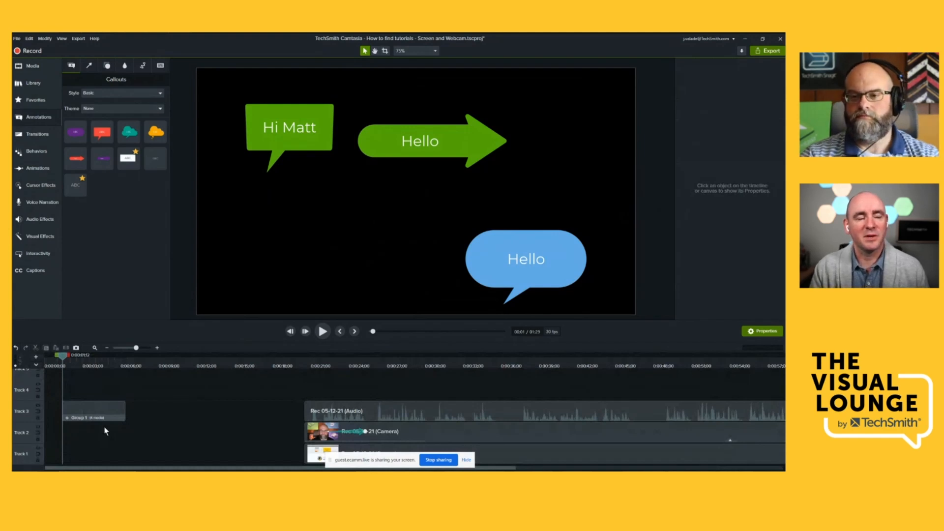
# - Shift the recording's audio, camera and screen clips earlier to start right after the callout group, and place the playhead at 13;29
pyautogui.click(356, 441)
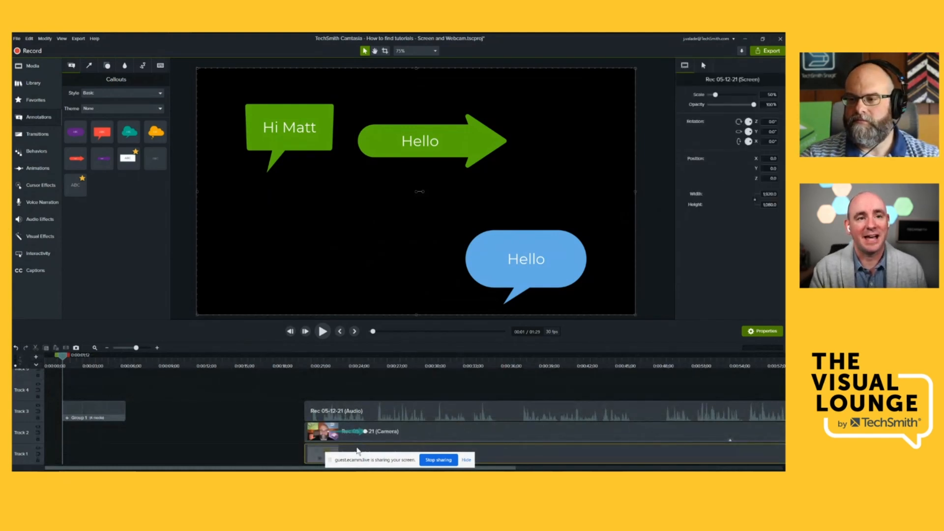
pyautogui.click(304, 354)
pyautogui.moveTo(304, 355); pyautogui.dragTo(191, 379)
pyautogui.moveTo(136, 396); pyautogui.dragTo(125, 402)
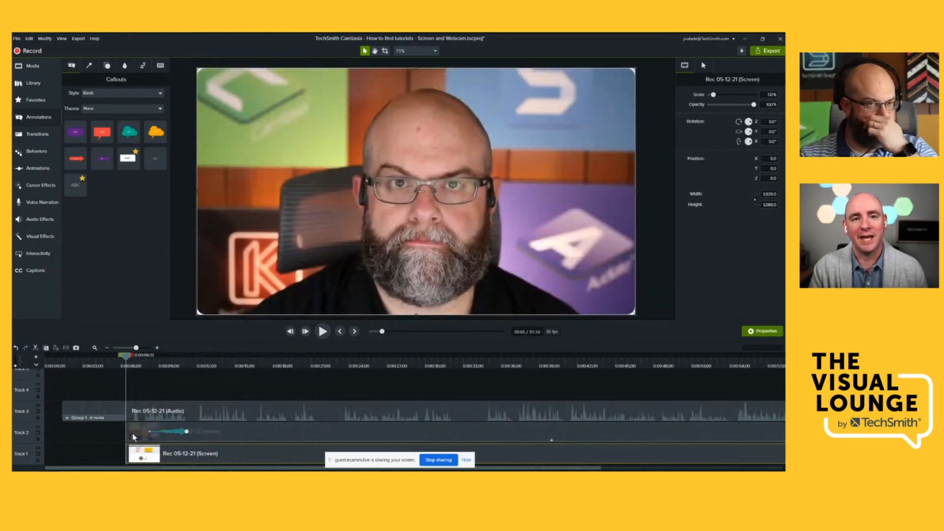
pyautogui.moveTo(237, 367)
pyautogui.mouseDown()
pyautogui.moveTo(253, 366)
pyautogui.moveTo(221, 372)
pyautogui.mouseUp()
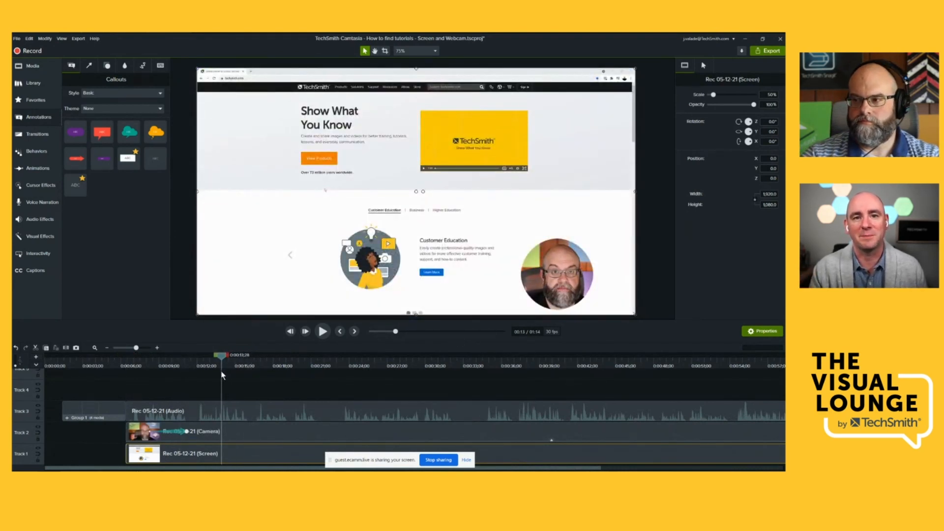
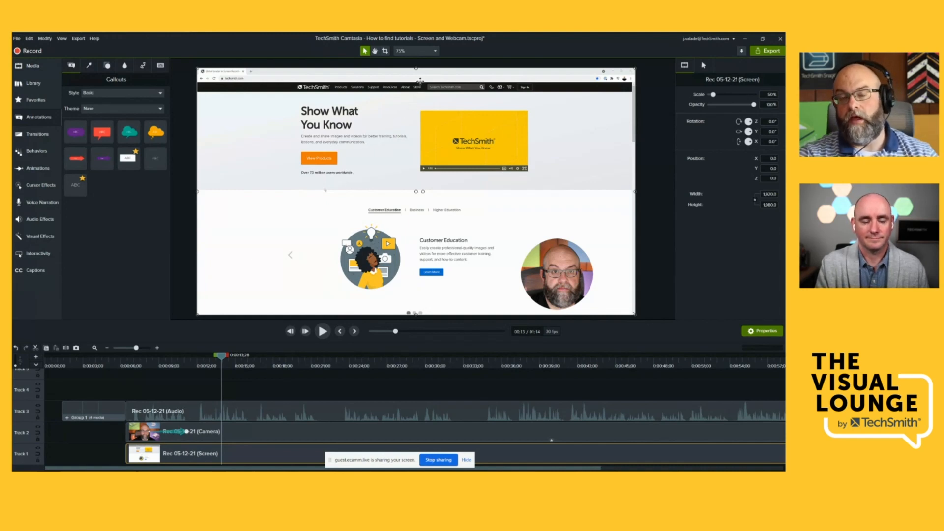
# - Examine the canvas dimension presets and other options in the project settings, then close the settings
pyautogui.click(435, 51)
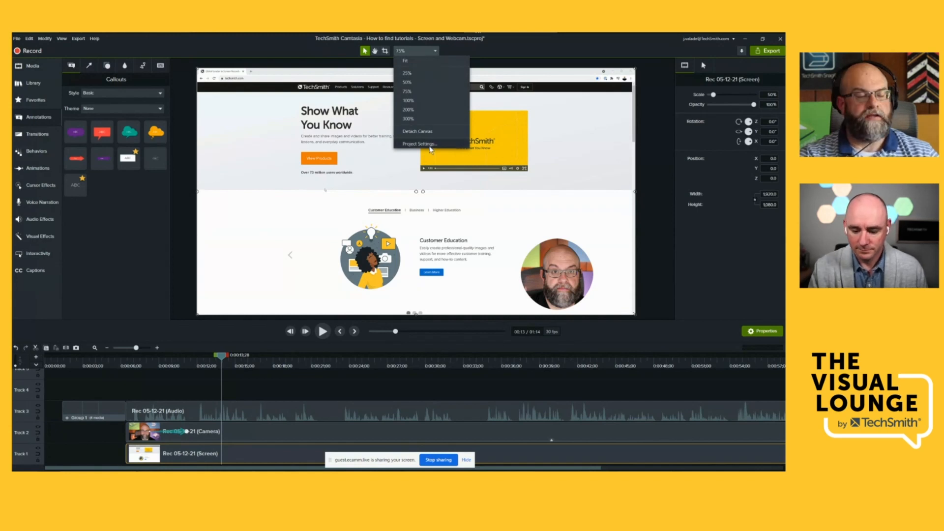
pyautogui.click(430, 148)
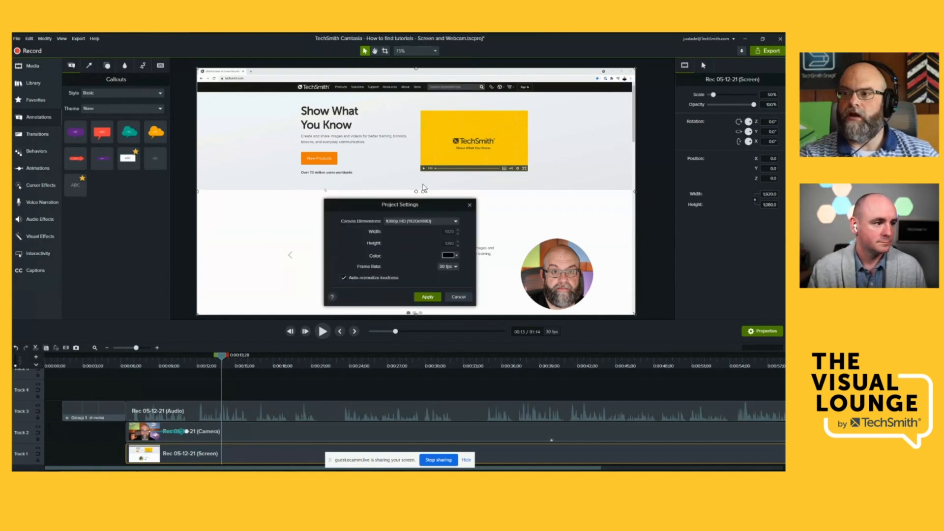
pyautogui.click(422, 224)
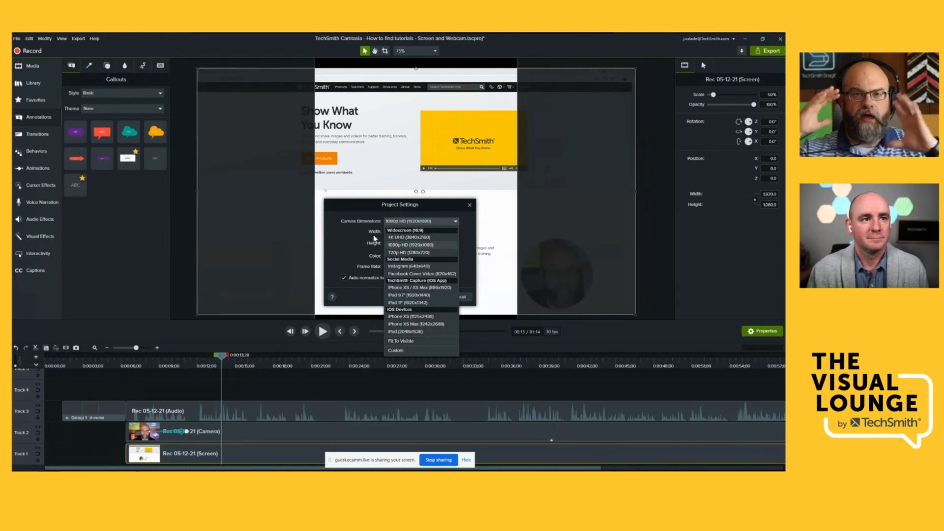
pyautogui.click(354, 242)
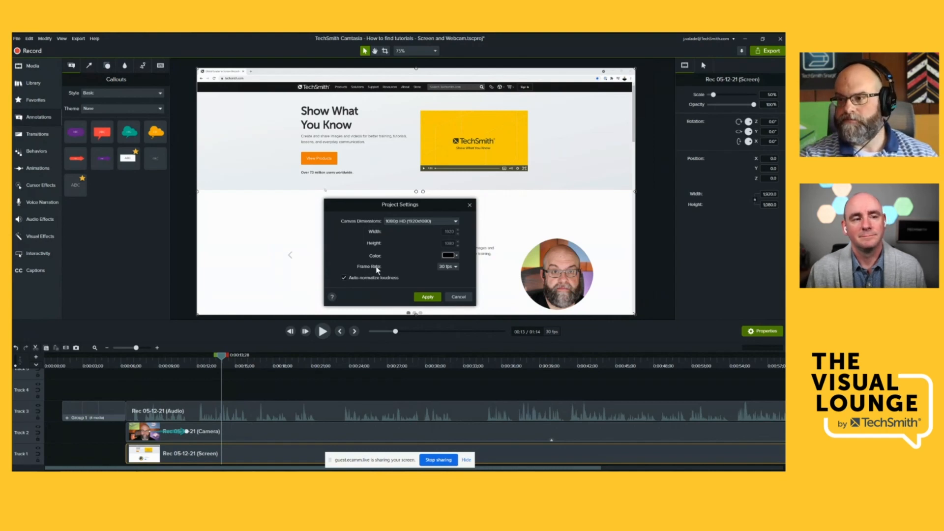
pyautogui.click(455, 296)
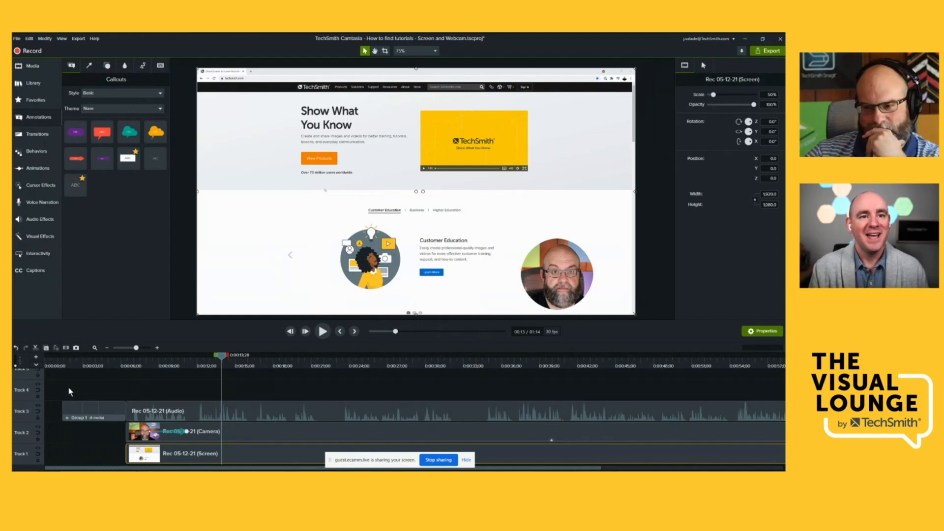
# - Delete the callout group, and move the recording's audio, camera and screen clips to the start of the timeline with the playhead at 0;00
pyautogui.click(79, 409)
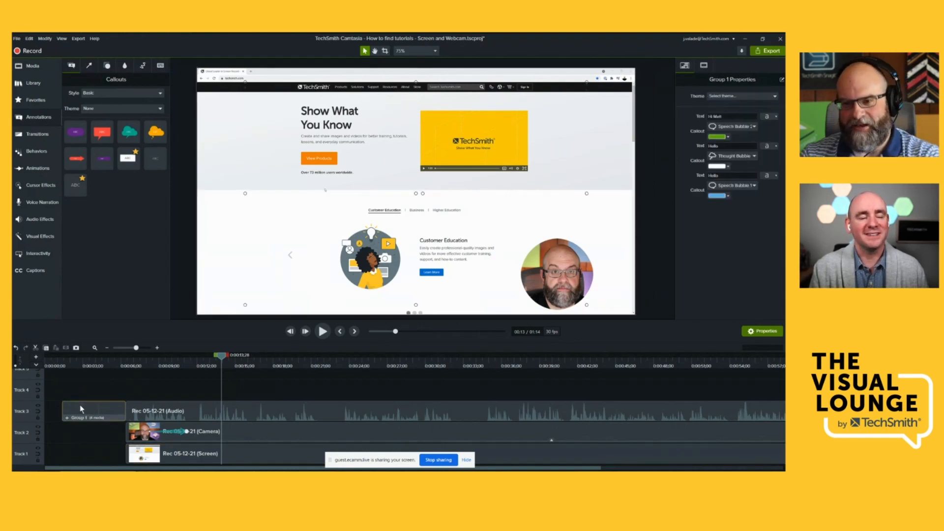
pyautogui.press('Delete')
pyautogui.click(183, 460)
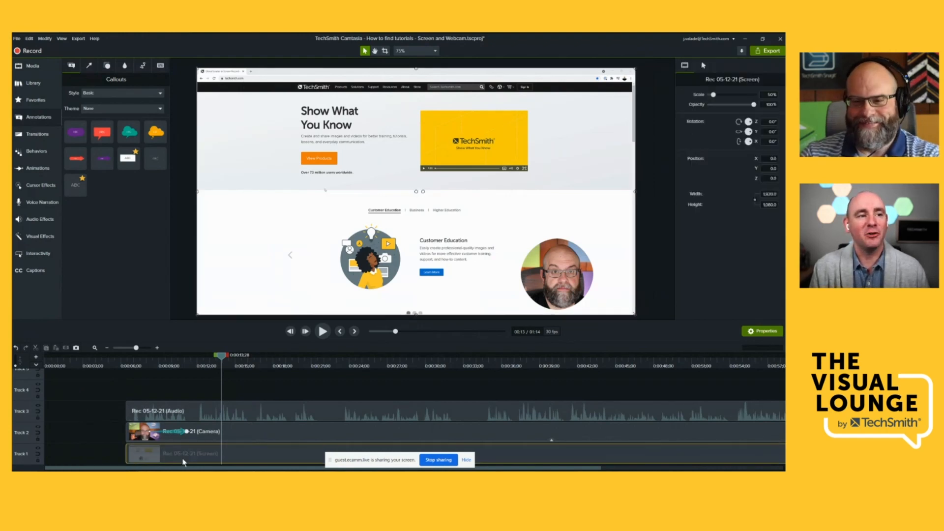
pyautogui.hotkey('ctrl', ',')
pyautogui.moveTo(123, 362); pyautogui.dragTo(46, 366)
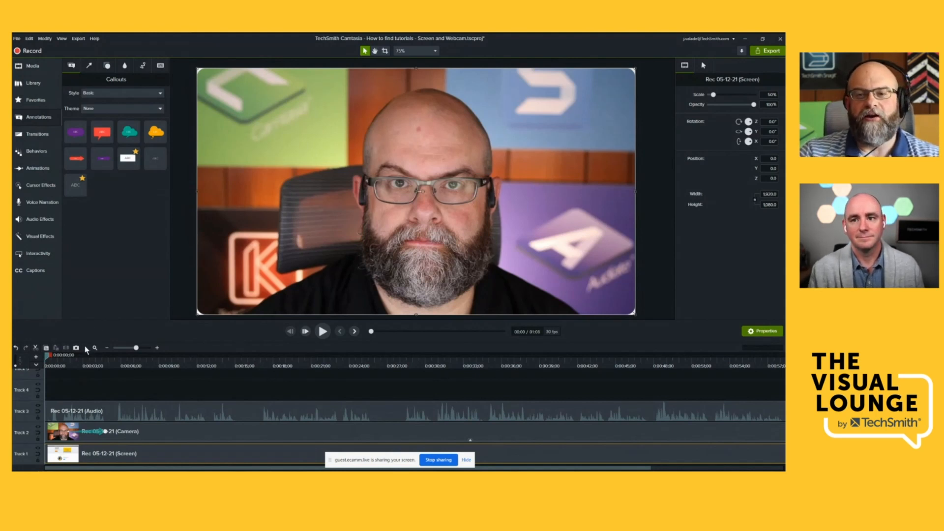
# - Show the marker row above the timeline tracks and add extra empty tracks
pyautogui.click(37, 366)
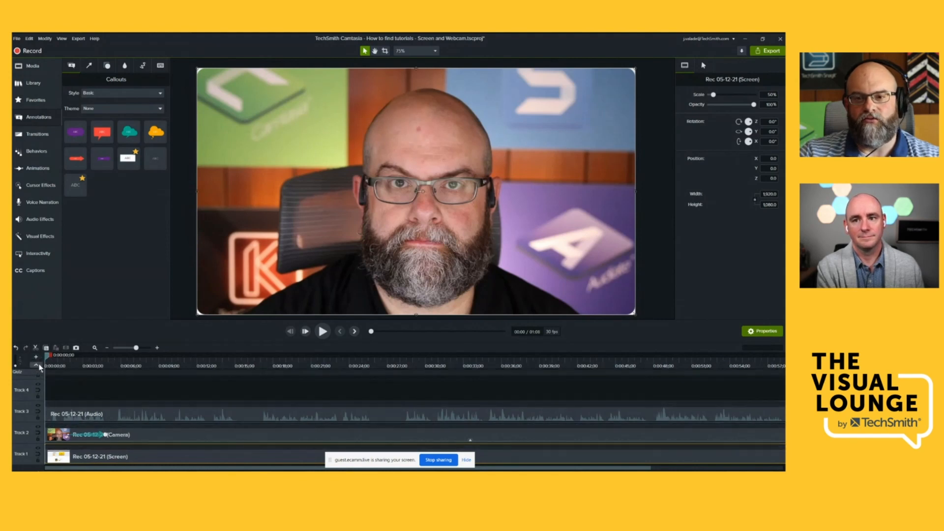
pyautogui.click(39, 371)
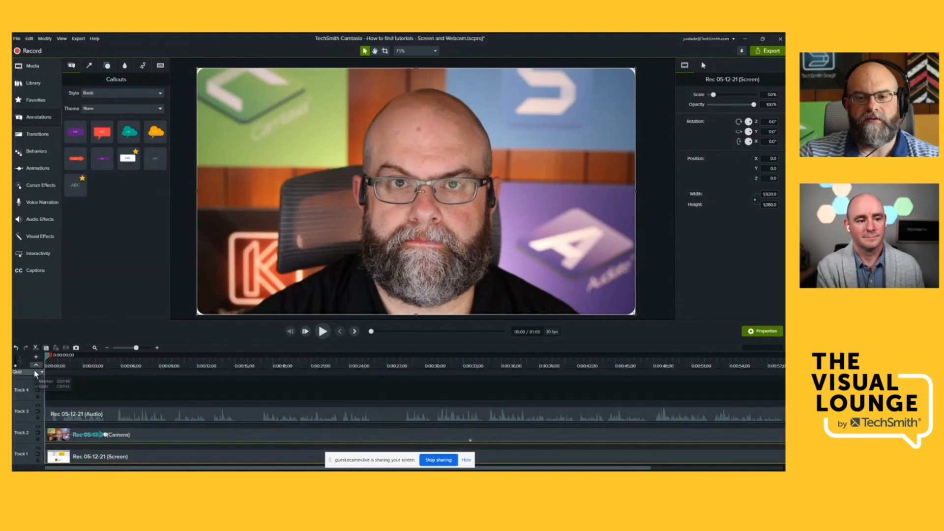
pyautogui.click(43, 381)
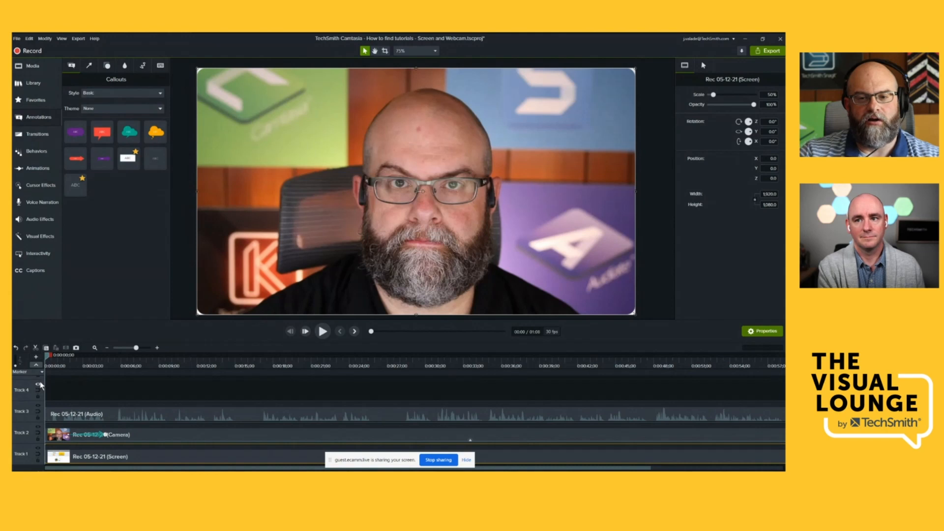
pyautogui.click(36, 357)
pyautogui.click(36, 358)
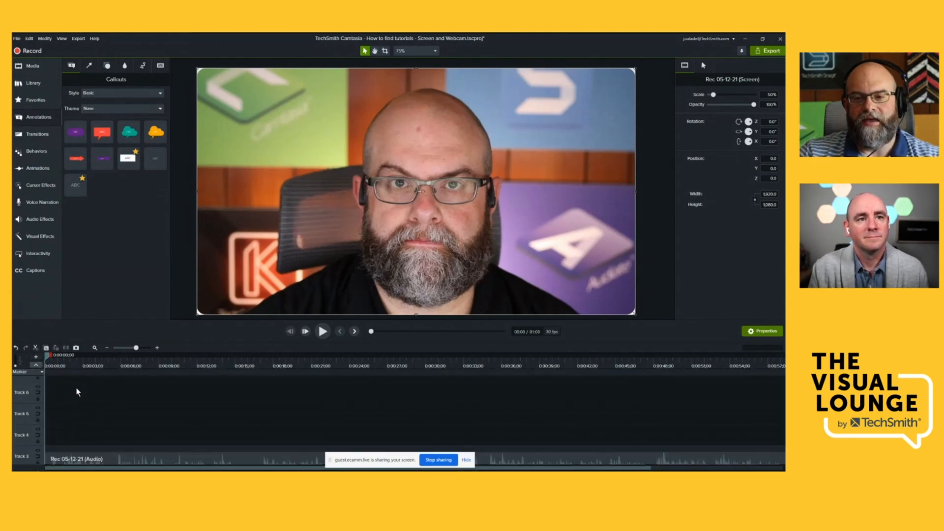
# - Add three timeline markers at about 7.5 s, 13 s and 22 s
pyautogui.scroll(-1, 76, 392)
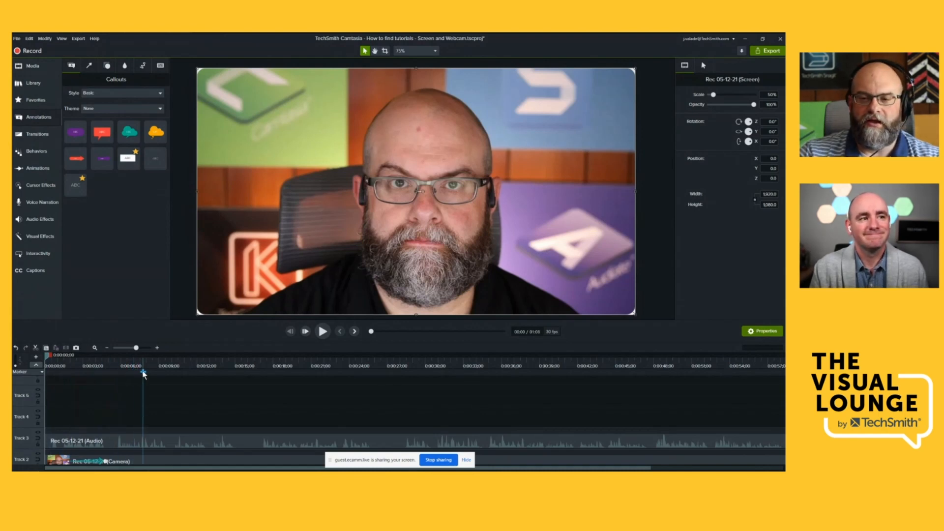
pyautogui.click(144, 372)
pyautogui.click(213, 373)
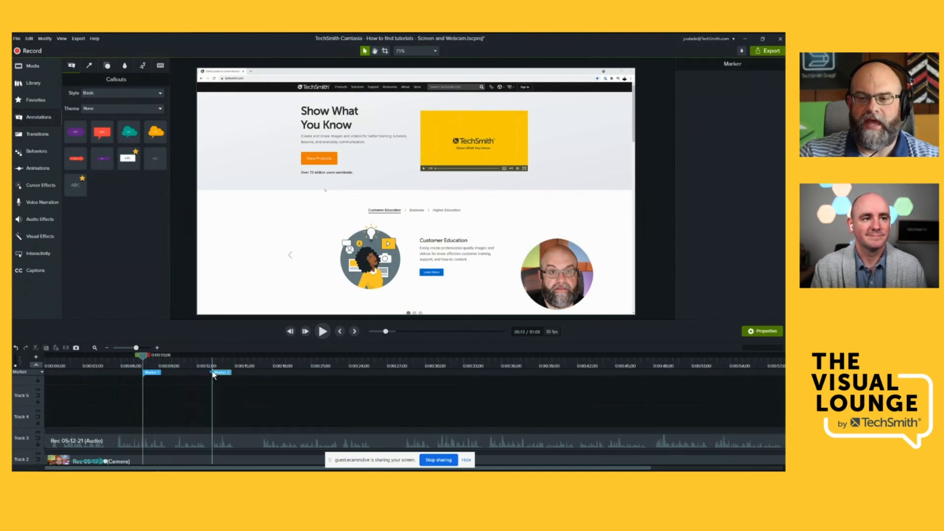
pyautogui.click(327, 373)
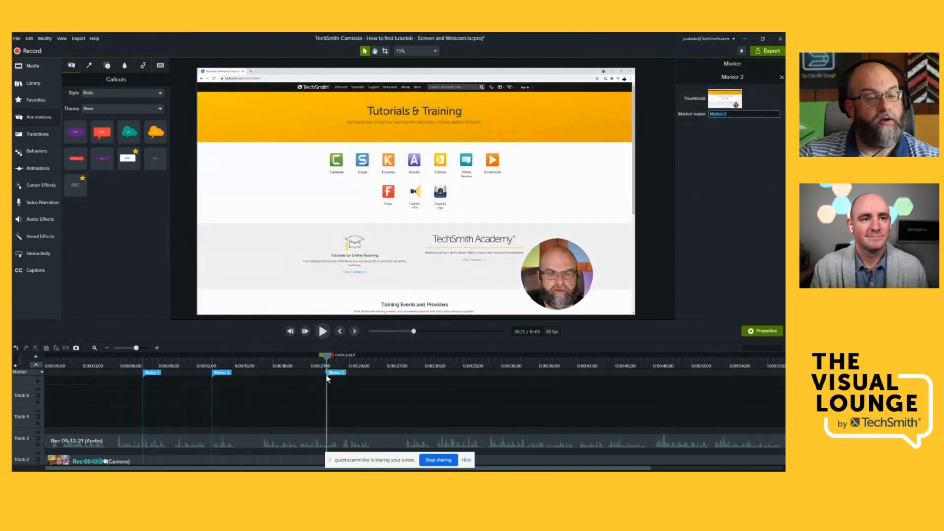
# - Add two media markers to the audio clip on Track 3 at about 16 s and 20 s
pyautogui.click(246, 433)
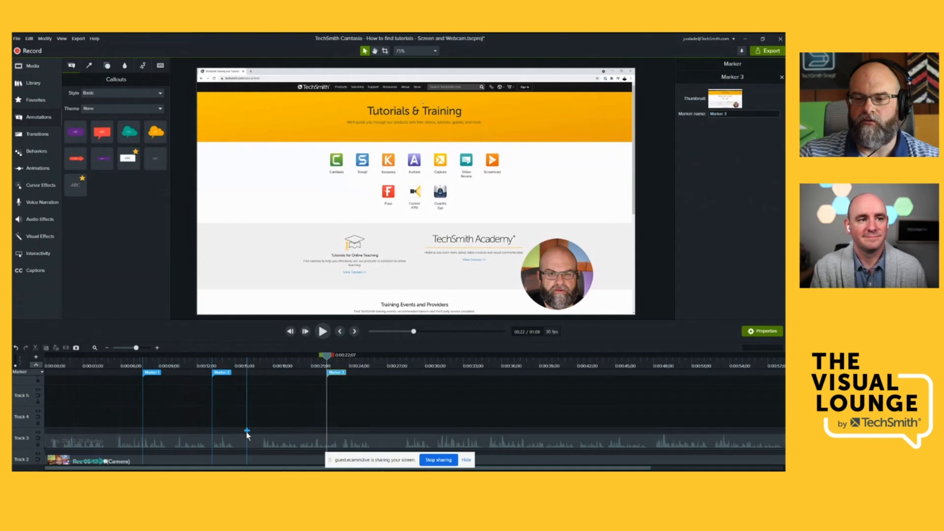
pyautogui.click(246, 432)
pyautogui.click(297, 432)
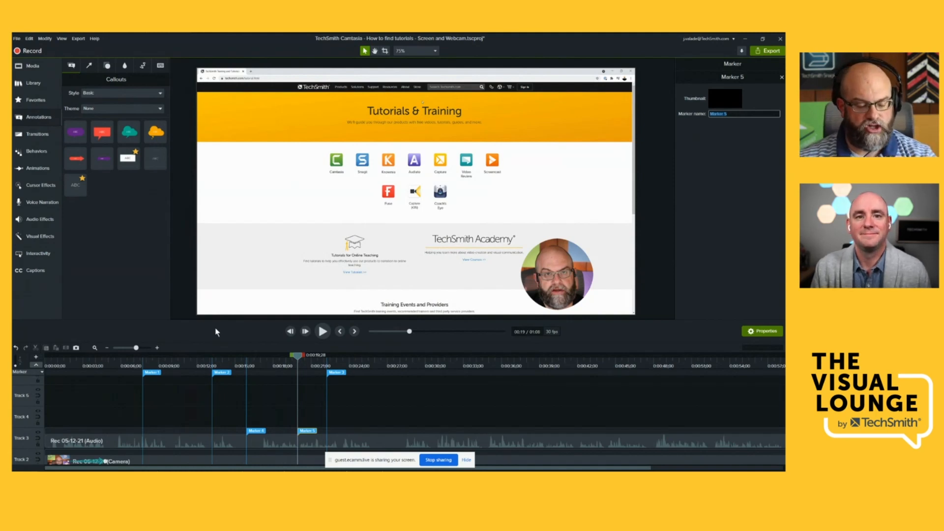
# - Undo the placement of the timeline and audio clip markers
pyautogui.hotkey('ctrl', 'z')
pyautogui.hotkey('ctrl', 'z')
pyautogui.hotkey('ctrl', 'z')
pyautogui.hotkey('ctrl', 'z')
pyautogui.hotkey('ctrl', 'z')
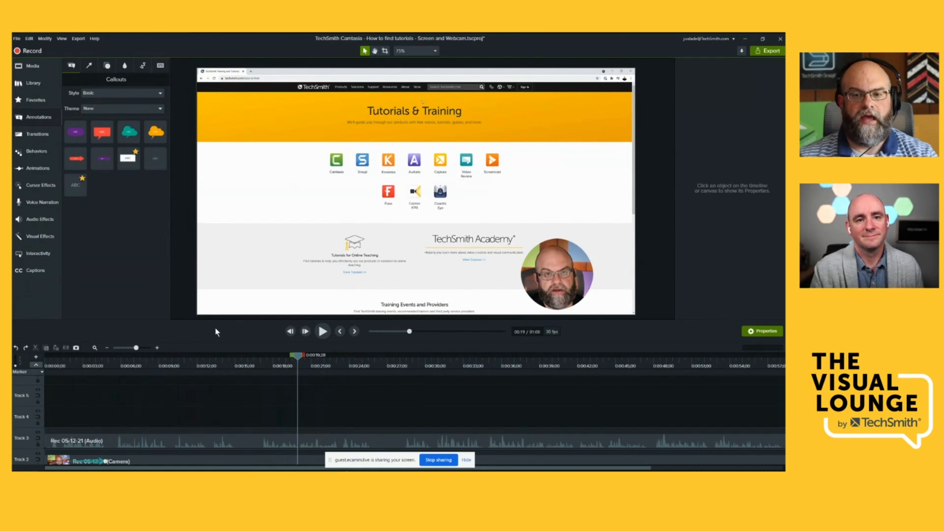
# - Hide the marker and quiz row and remove all empty tracks from the timeline
pyautogui.click(37, 366)
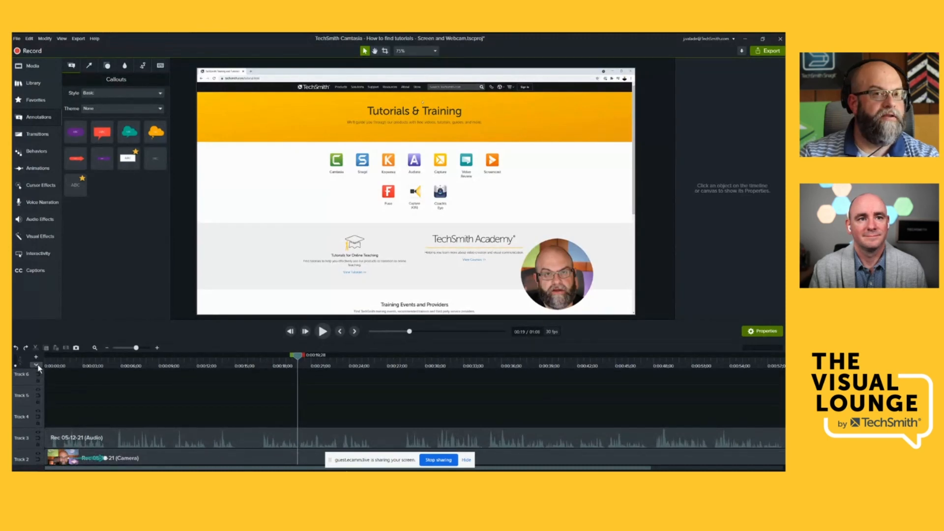
pyautogui.click(37, 366)
pyautogui.click(40, 372)
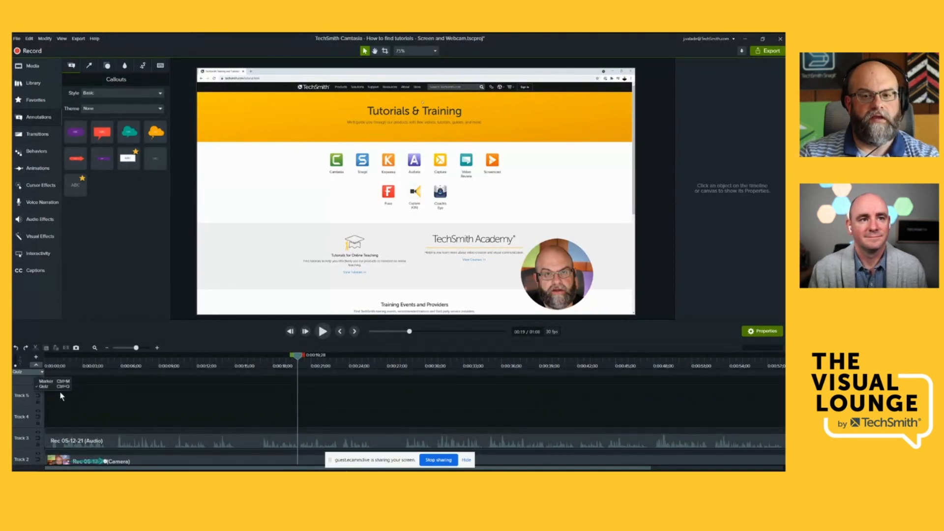
pyautogui.click(36, 365)
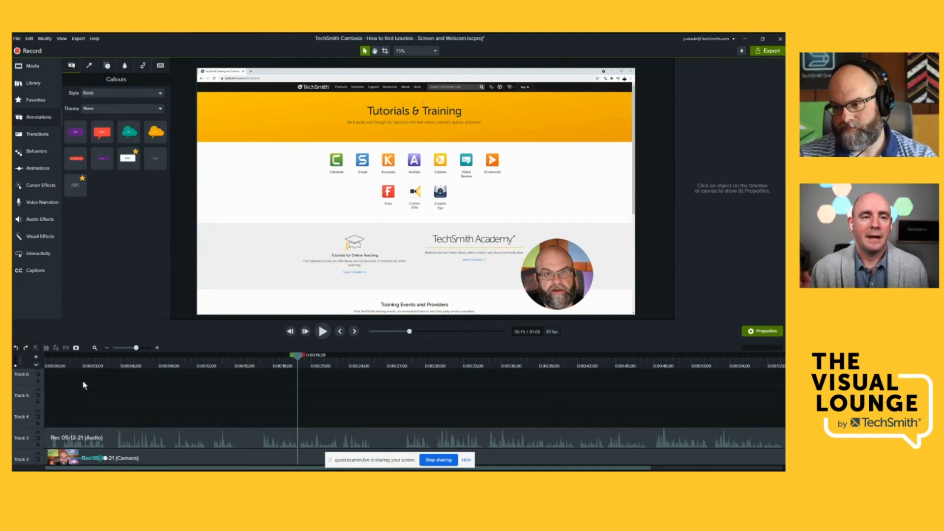
pyautogui.rightClick(34, 387)
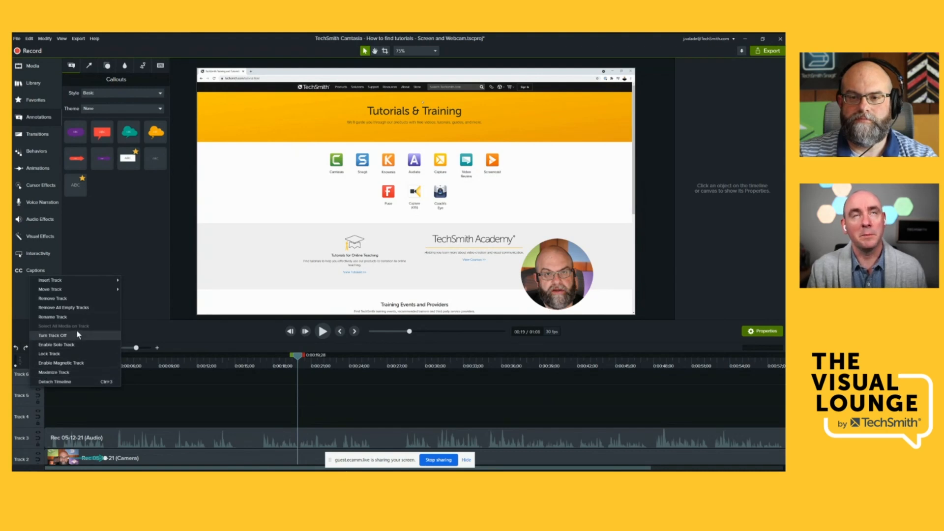
pyautogui.click(73, 308)
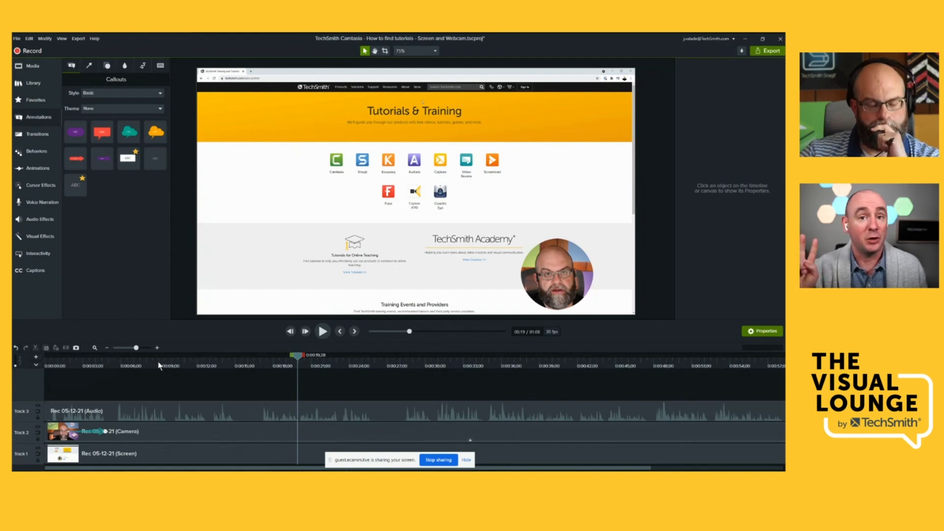
# - Switch the row above the tracks from quiz to marker and add a timeline marker at 18;19
pyautogui.click(35, 365)
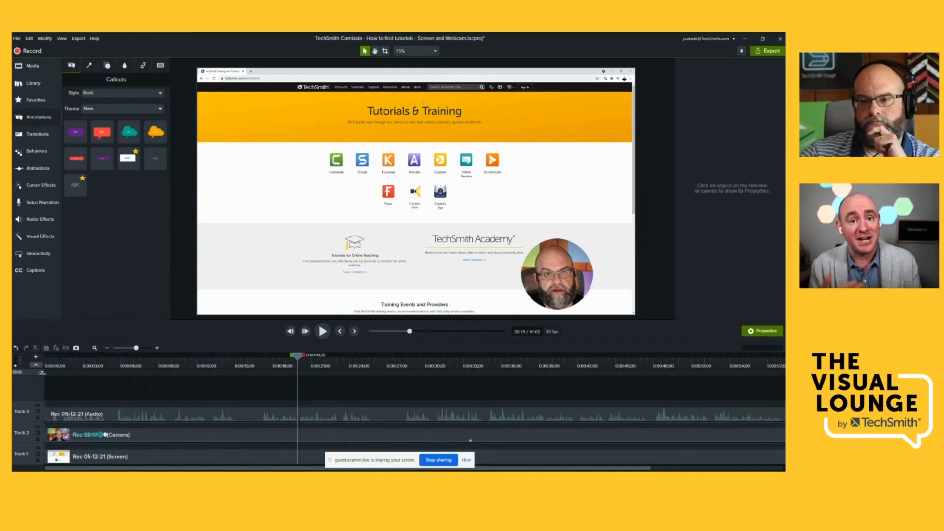
pyautogui.click(42, 372)
pyautogui.click(47, 382)
pyautogui.click(281, 373)
pyautogui.click(281, 373)
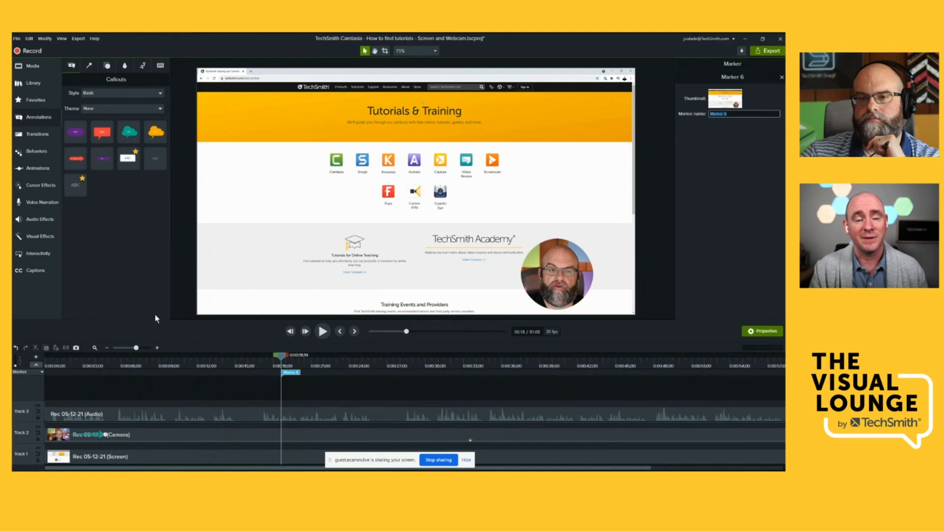
# - Bring up the Interactive Hotspot among the visual effects, then remove the 18;19 marker and hide the marker row
pyautogui.click(49, 253)
pyautogui.click(44, 236)
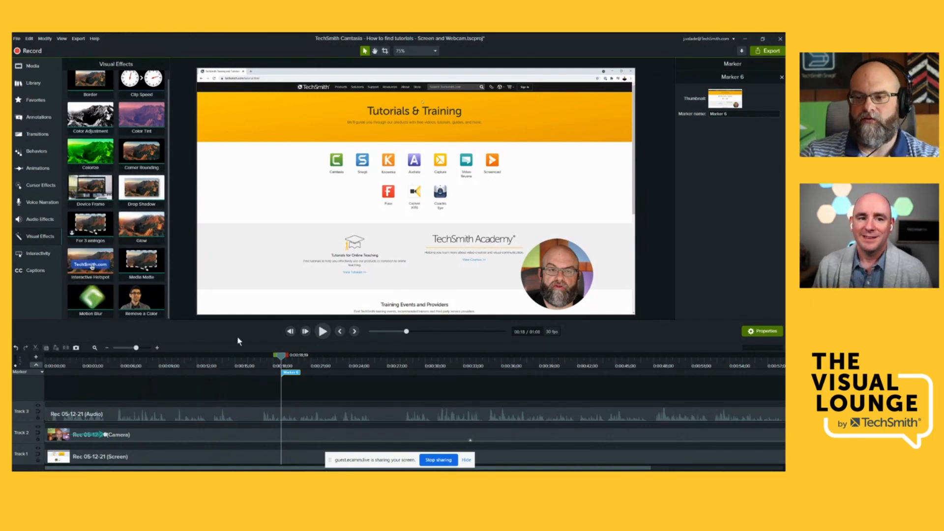
pyautogui.click(92, 374)
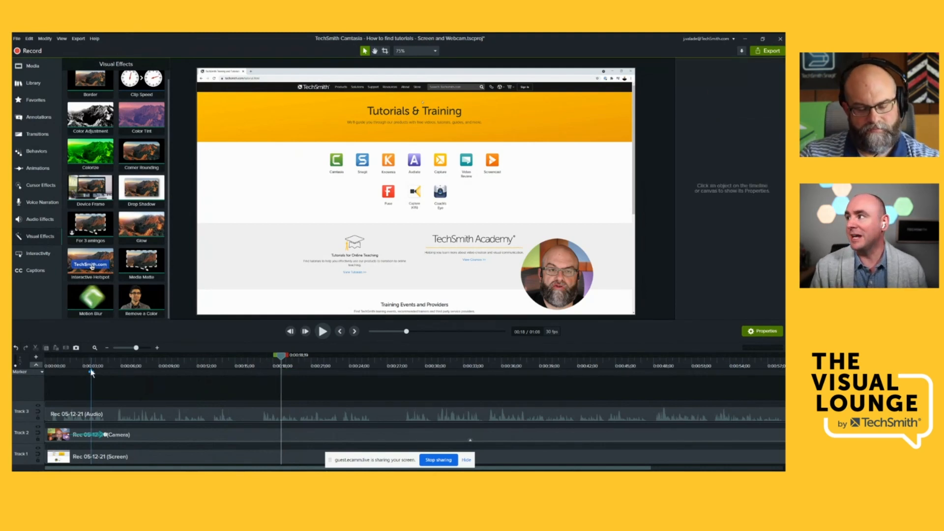
pyautogui.click(37, 365)
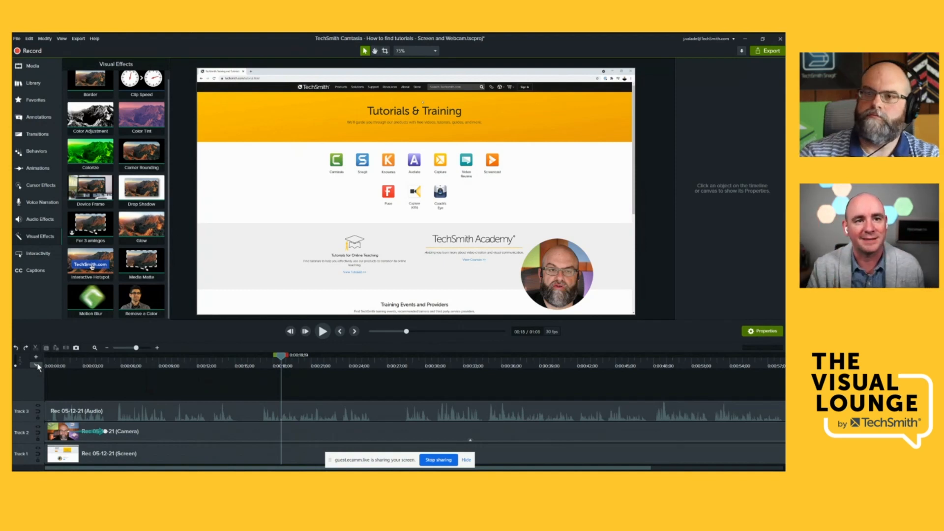
pyautogui.scroll(1, 160, 161)
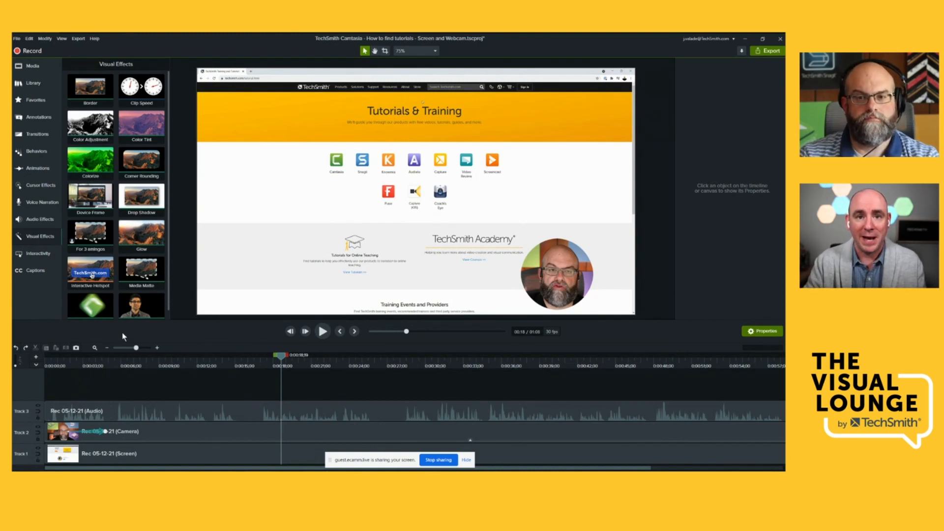
# - Filter the transitions to Wipes and apply Paint Arcs to both ends of the screen clip on Track 1
pyautogui.click(40, 135)
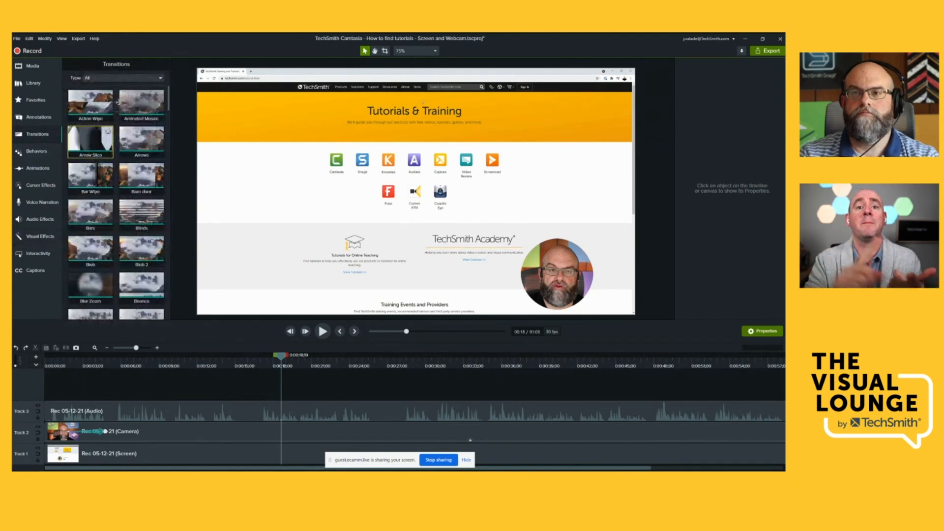
pyautogui.click(129, 78)
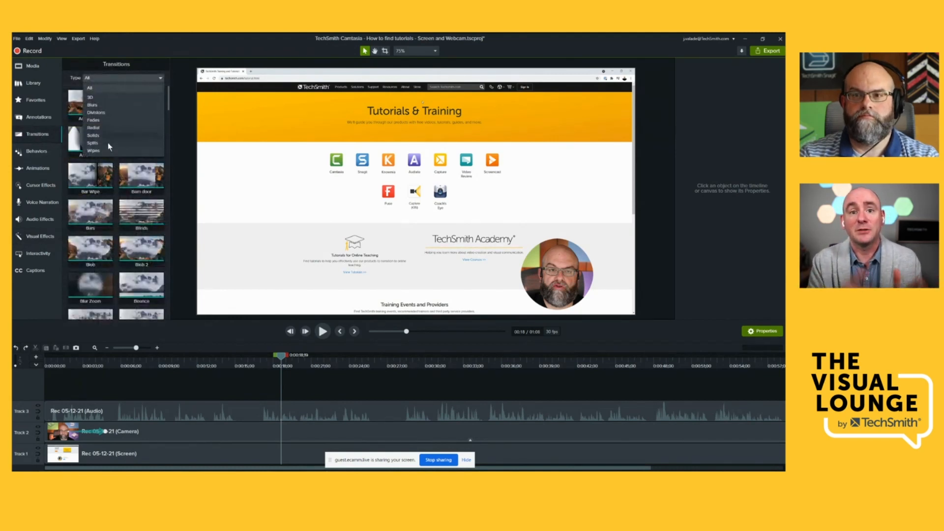
pyautogui.click(93, 150)
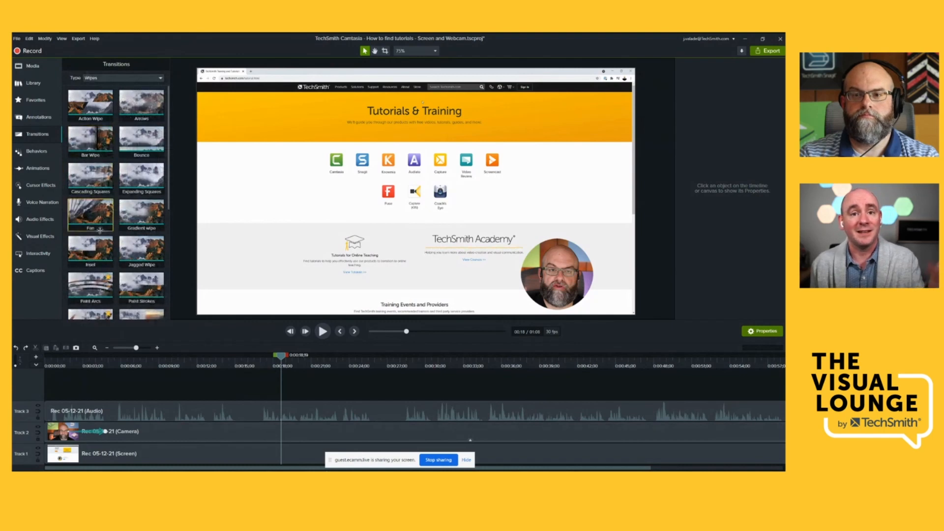
pyautogui.scroll(-1, 96, 274)
pyautogui.moveTo(97, 274); pyautogui.dragTo(94, 460)
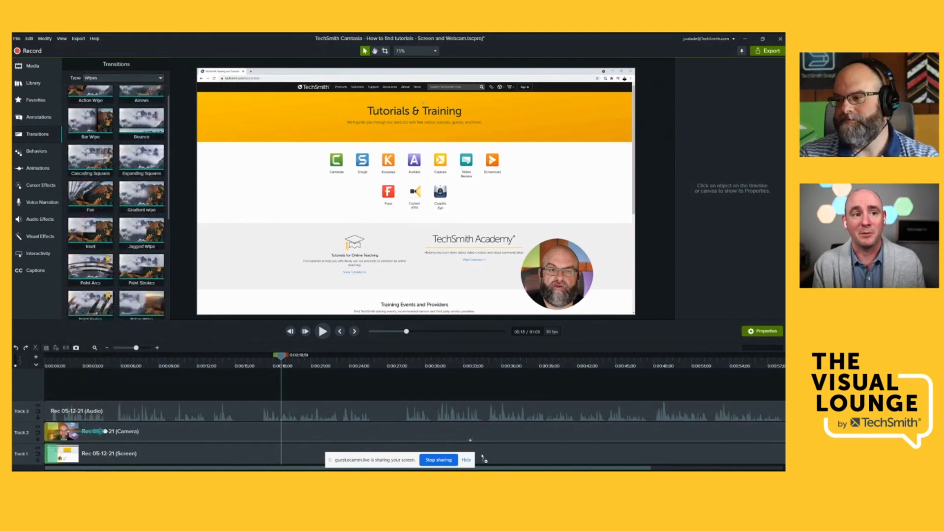
# - Bring up the available editing actions for the audio clip on Track 3, including Edit in Audiate, and dismiss them
pyautogui.click(93, 348)
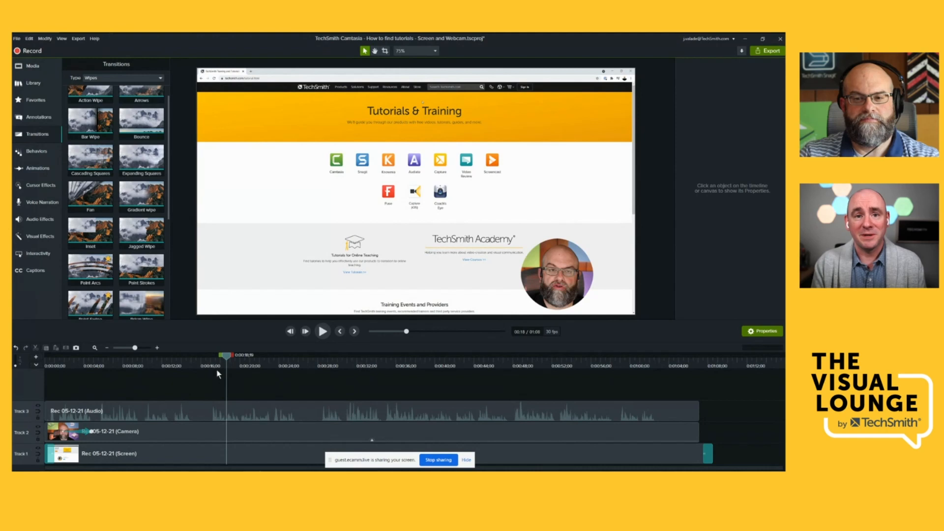
pyautogui.click(197, 408)
pyautogui.rightClick(197, 408)
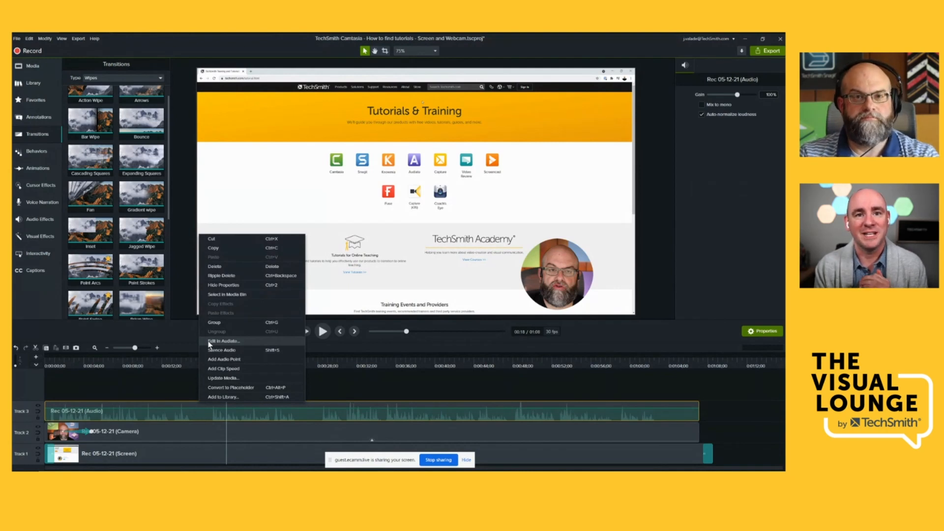
pyautogui.click(331, 378)
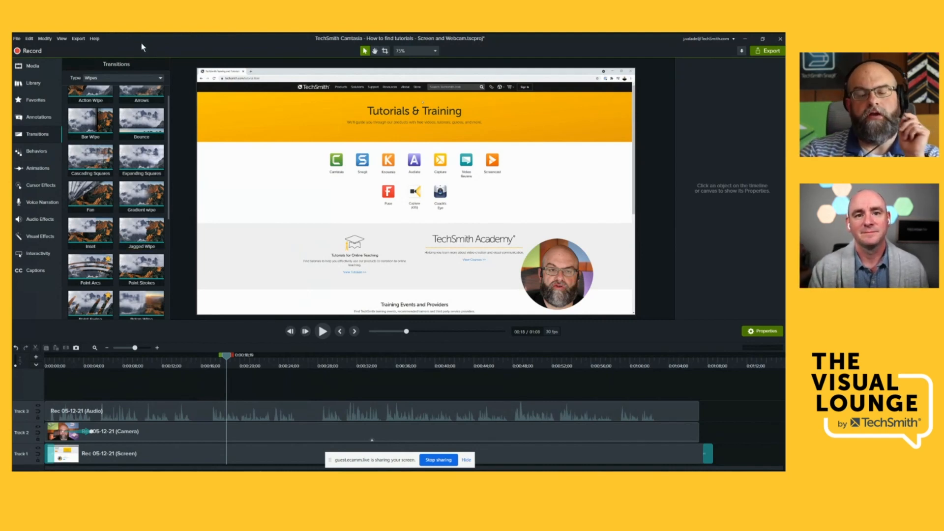
# - Open the online Camtasia video tutorials from the program's help resources and go to TechSmith's webinars page
pyautogui.click(95, 39)
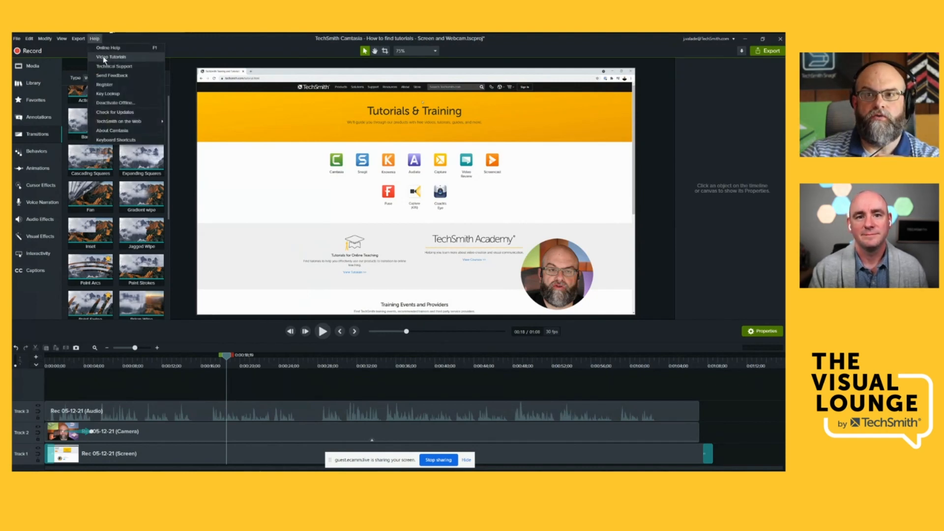
pyautogui.click(104, 57)
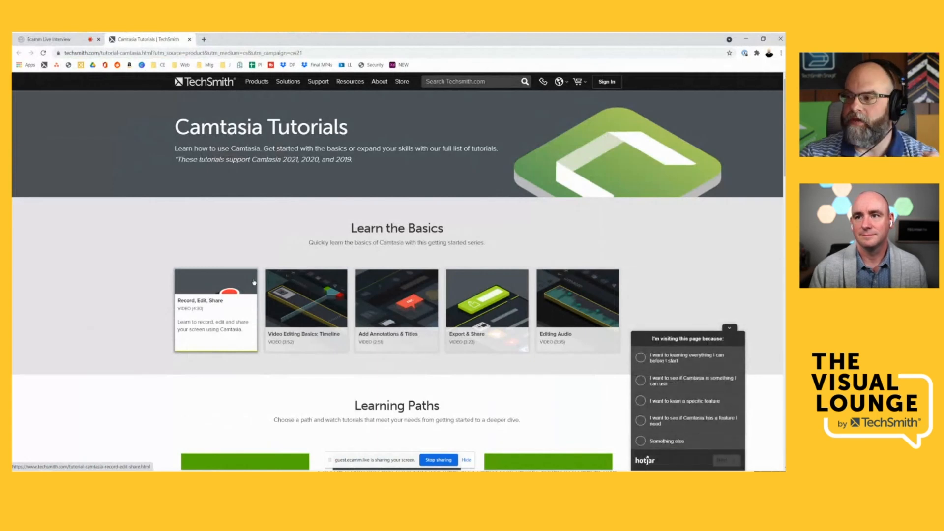
pyautogui.moveTo(322, 86)
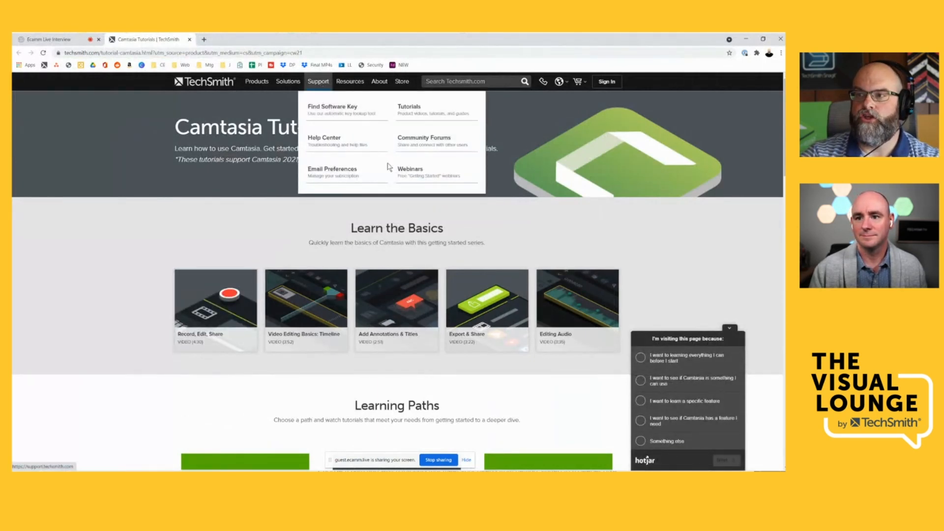
pyautogui.click(403, 173)
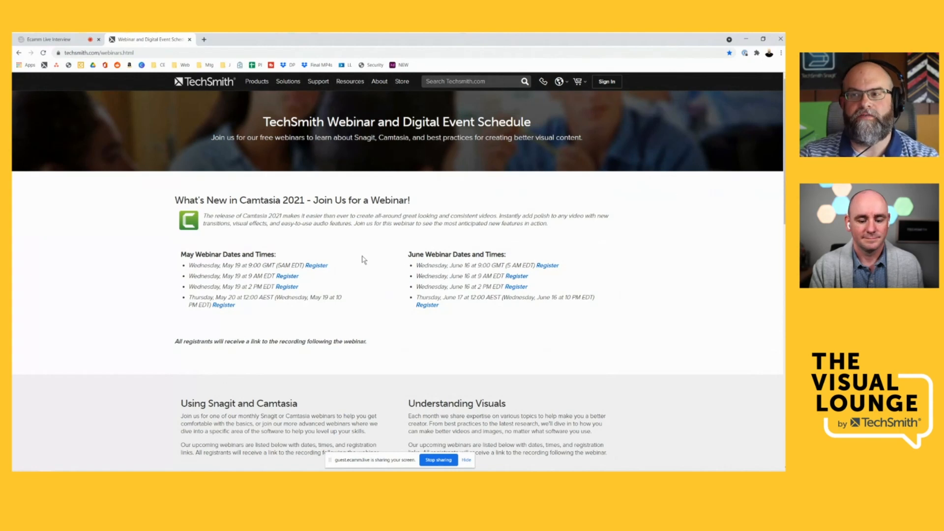
# - Review the scheduled webinars on Camtasia 2021, using Snagit and Camtasia, and understanding visuals, and return to Camtasia
pyautogui.scroll(-1, 363, 263)
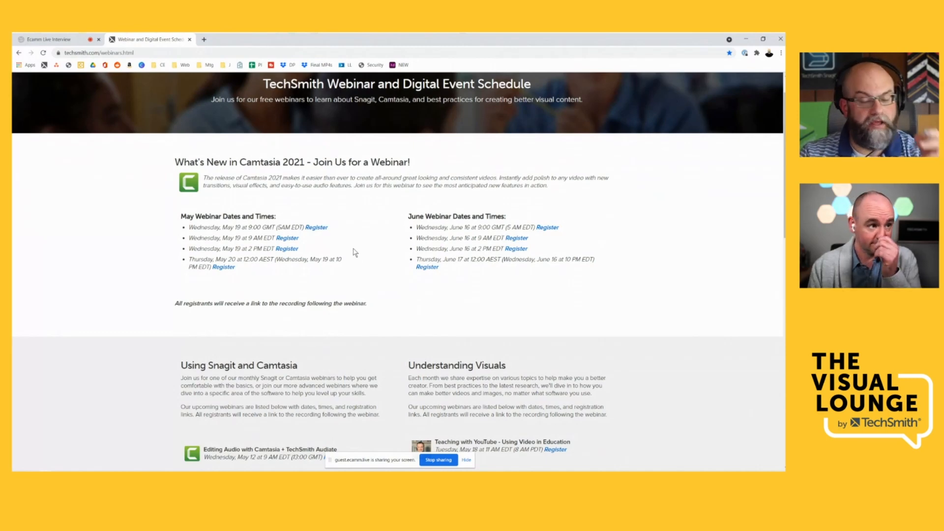
pyautogui.scroll(-2, 354, 253)
pyautogui.scroll(-4, 319, 264)
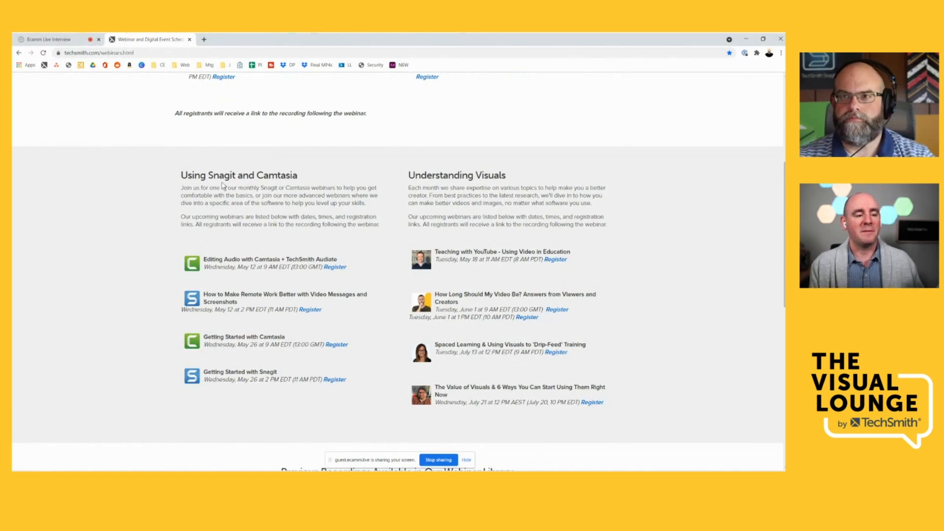
pyautogui.scroll(2, 223, 188)
pyautogui.scroll(4, 223, 189)
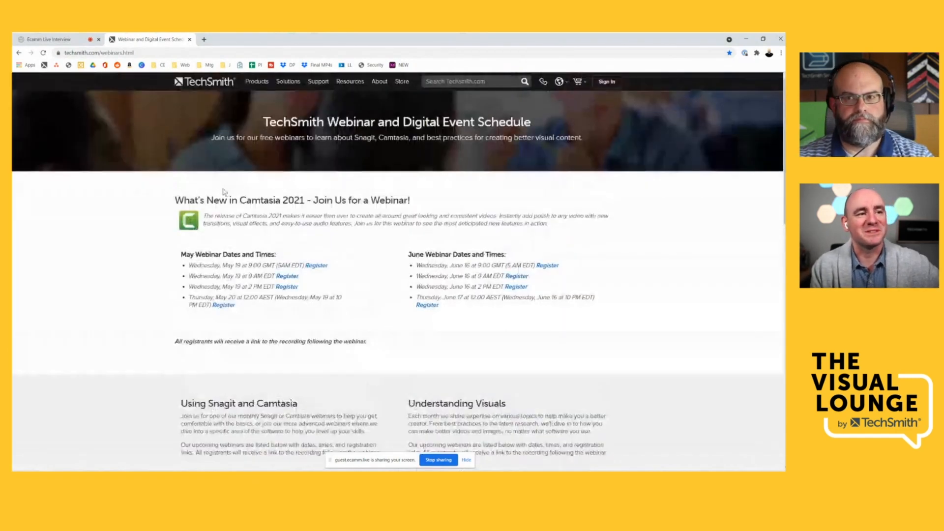
pyautogui.moveTo(69, 40); pyautogui.dragTo(12, 191)
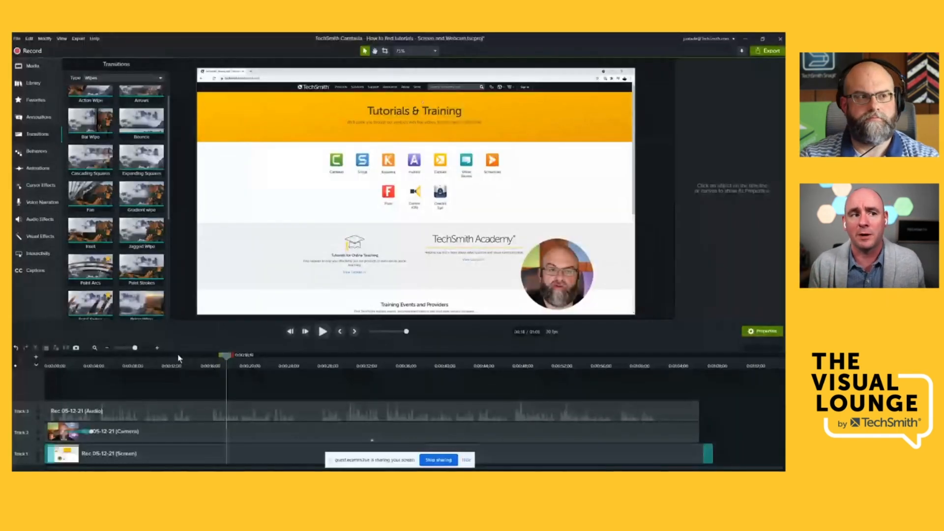
# - Add the Inset transition to the start of the camera clip on Track 2 and scrub from the timeline's beginning to about 6 seconds
pyautogui.click(172, 367)
pyautogui.moveTo(172, 366); pyautogui.dragTo(44, 372)
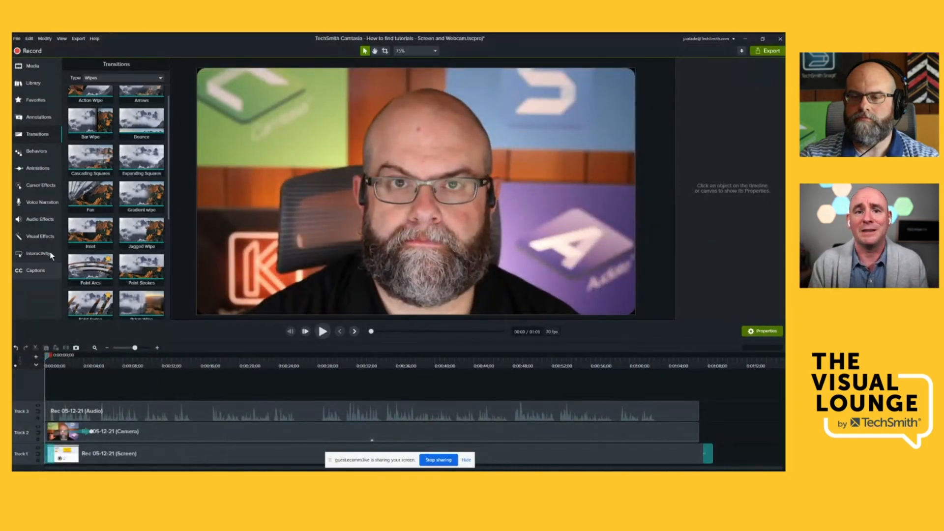
pyautogui.moveTo(91, 230); pyautogui.dragTo(64, 430)
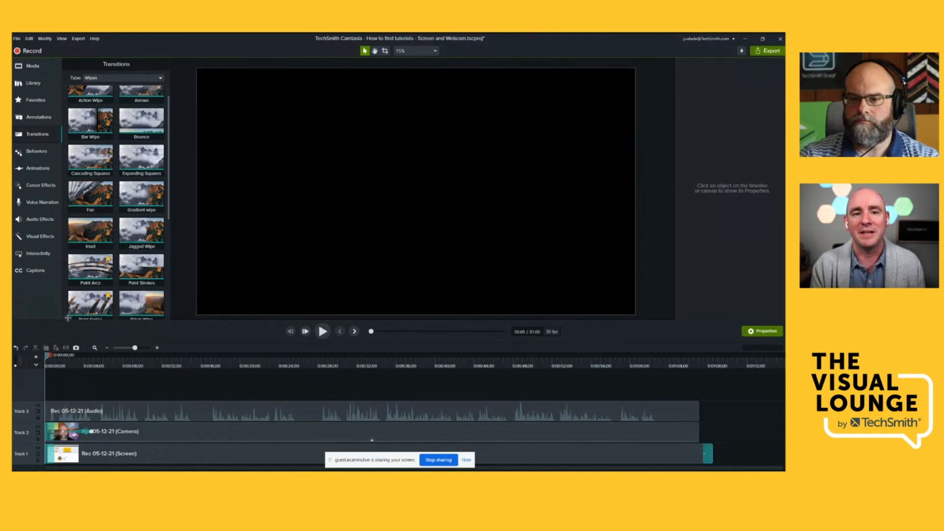
pyautogui.moveTo(47, 357); pyautogui.dragTo(112, 372)
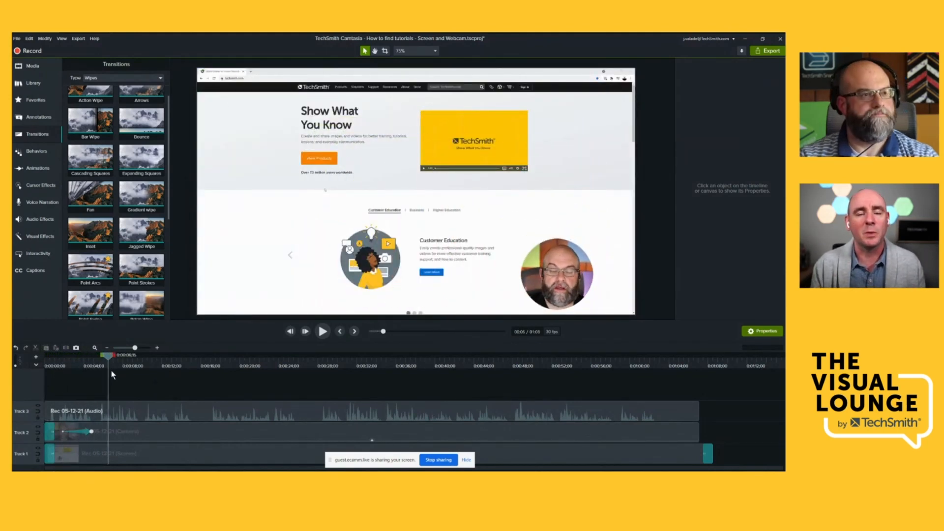